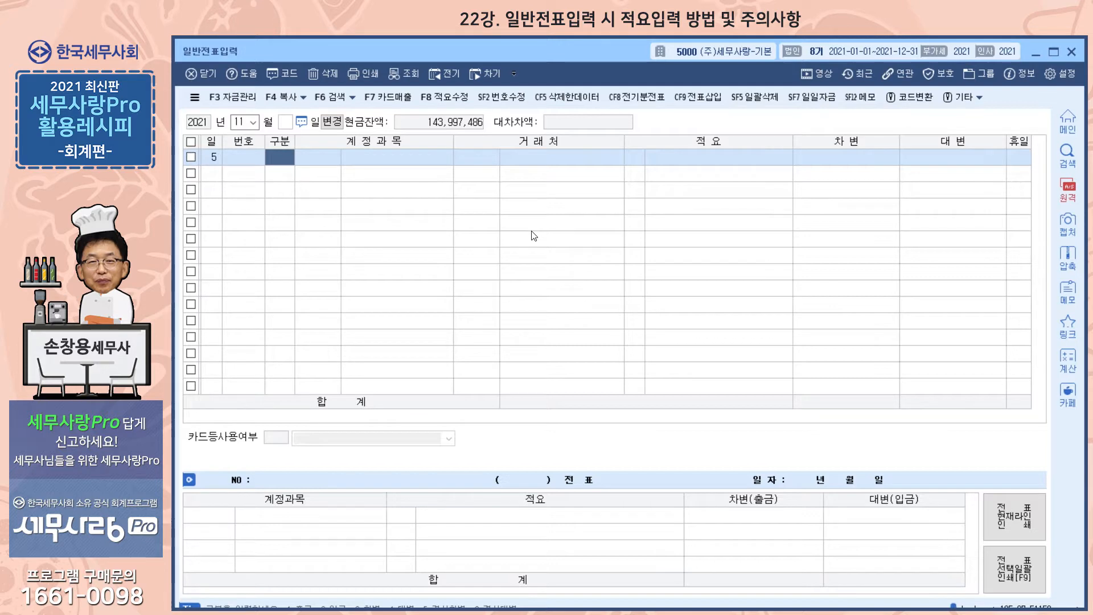
Make the day 5 line a debit (차변) entry with account 0813 접대비, classified under 판매관리비.
type("81")
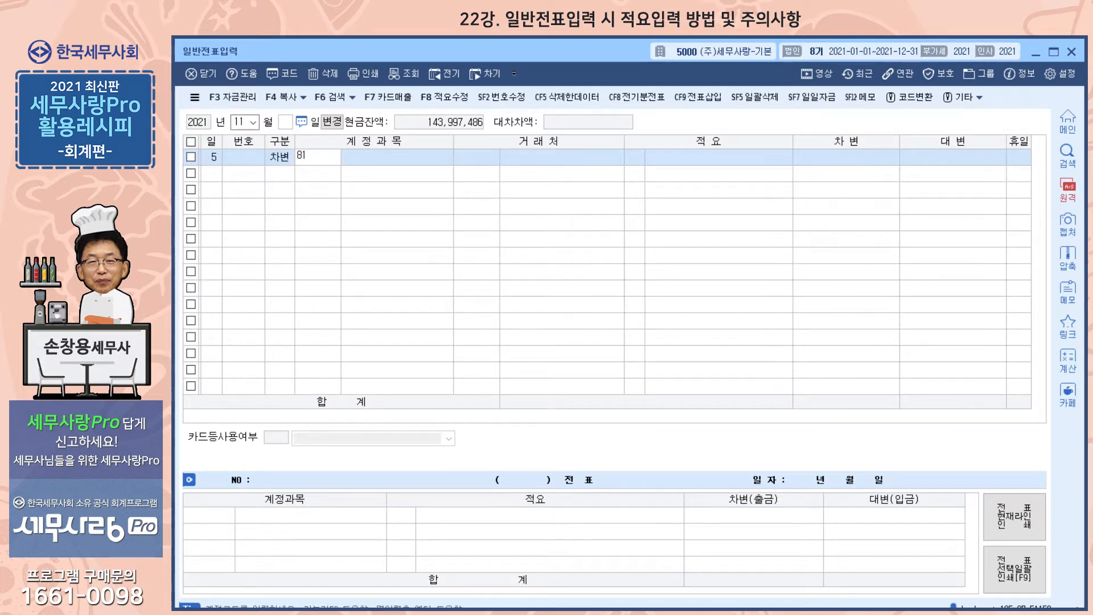
key("BackSpace")
key("BackSpace")
type("접대비")
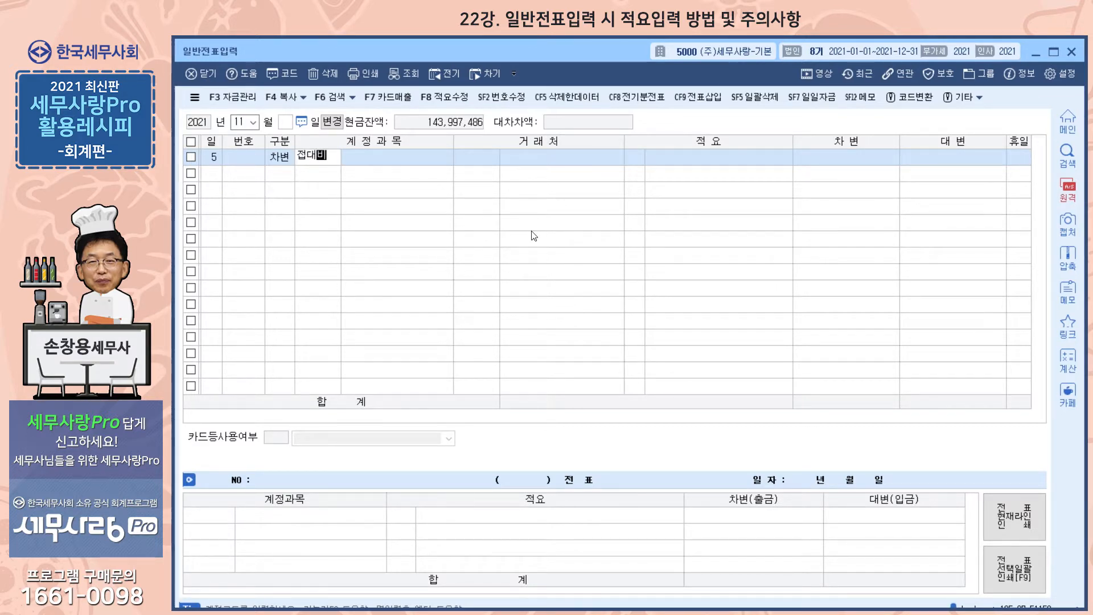
key("Return")
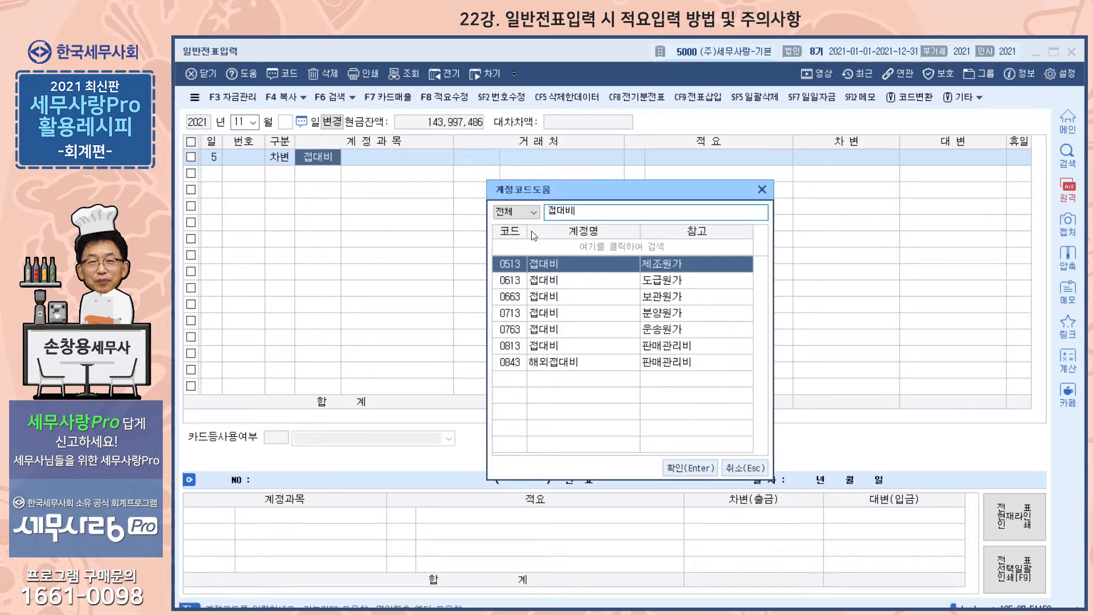
key("Down")
key("Down")
key("Down")
key("Down")
key("Down")
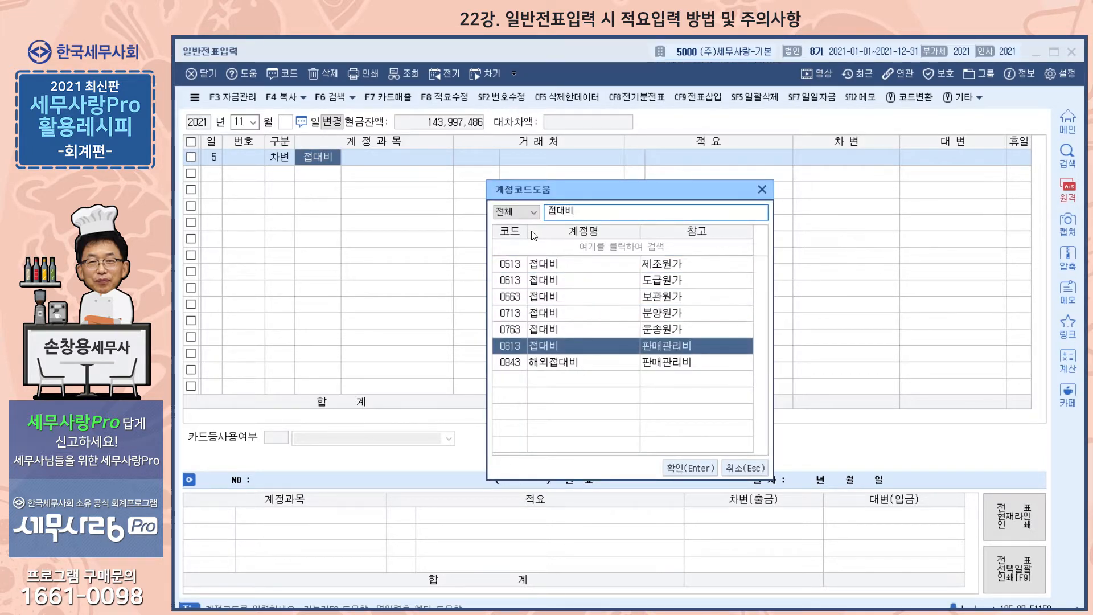
key("Return")
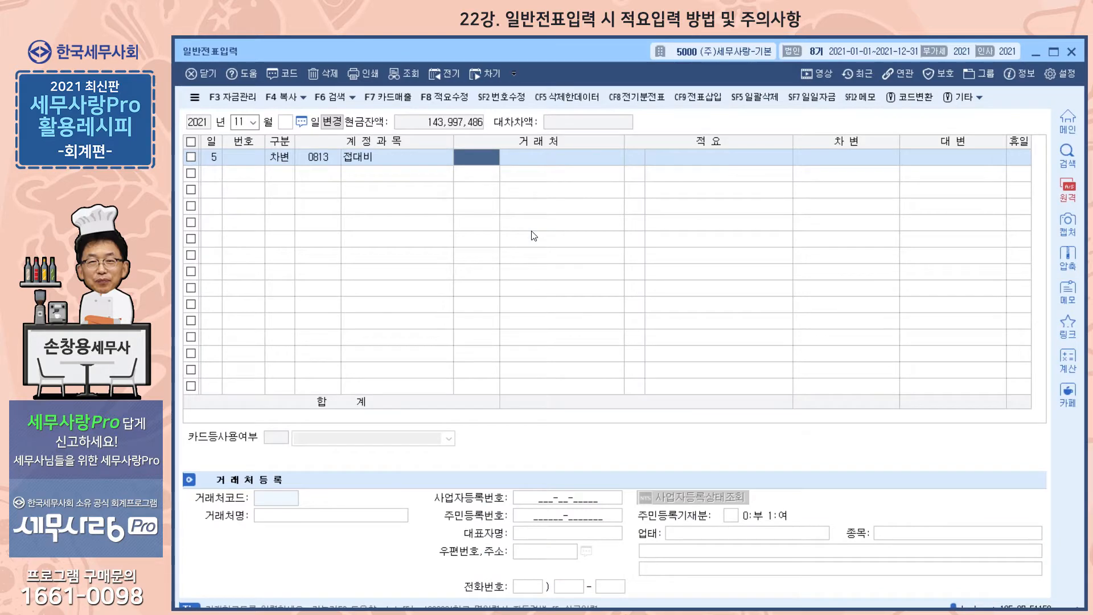
Look up 미란 and assign (주)미란실업 as the counterparty of the 접대비 line.
key("F2")
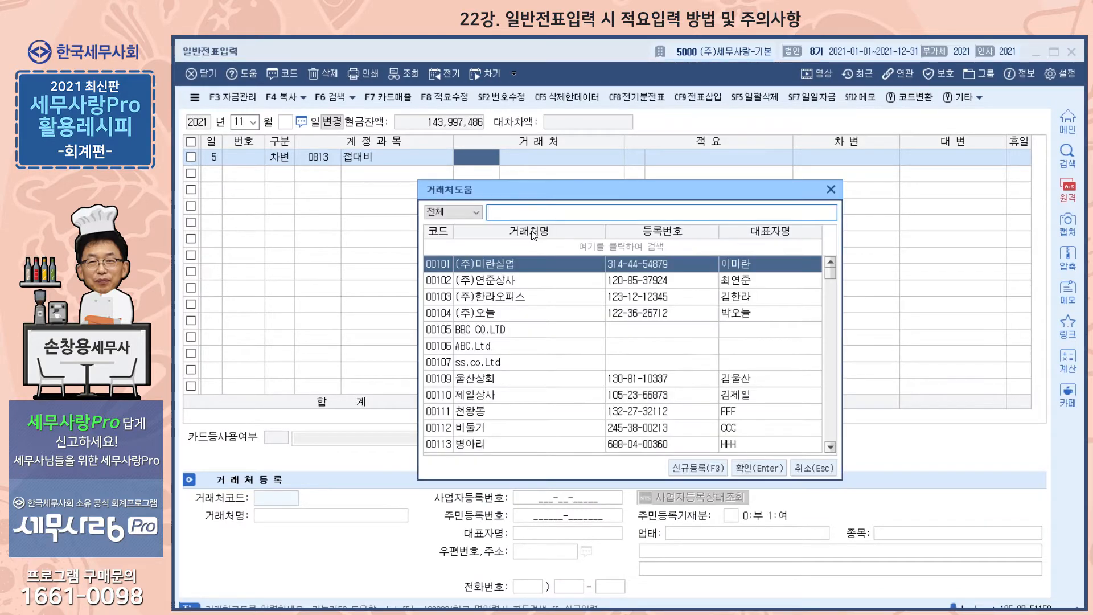
type("미란")
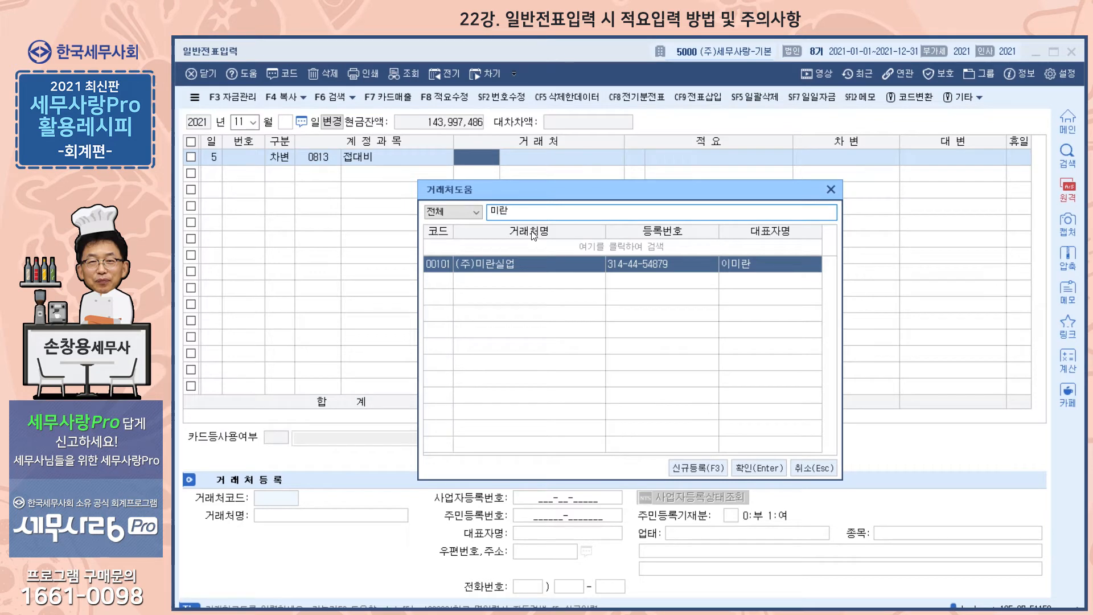
key("Return")
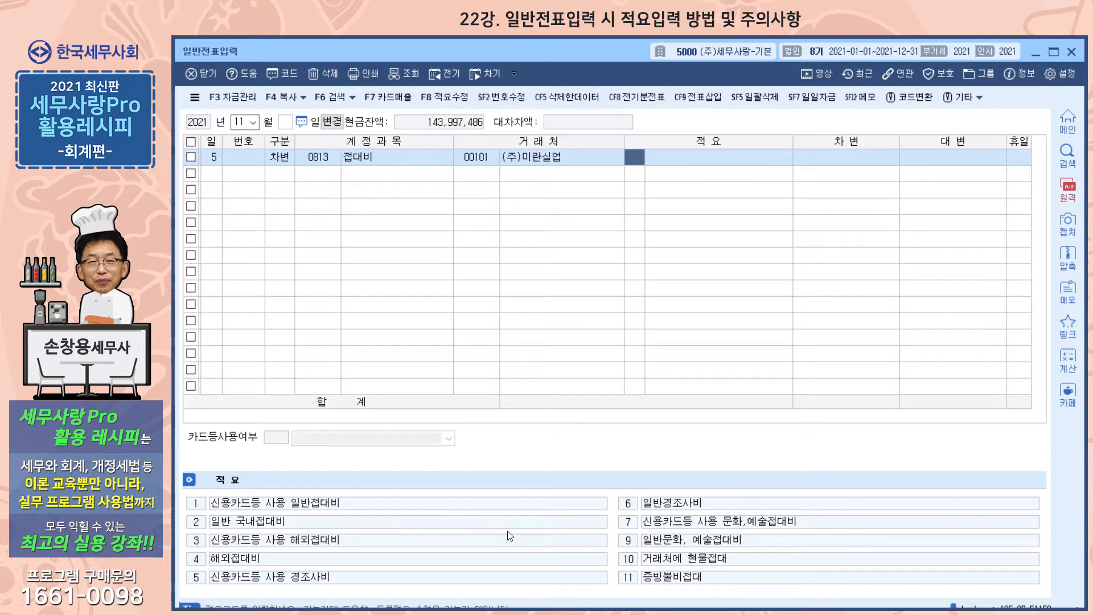
Add number 13, 농어민관련 구입접대, to the editable descriptions for 접대비 and close the list.
left_click(451, 99)
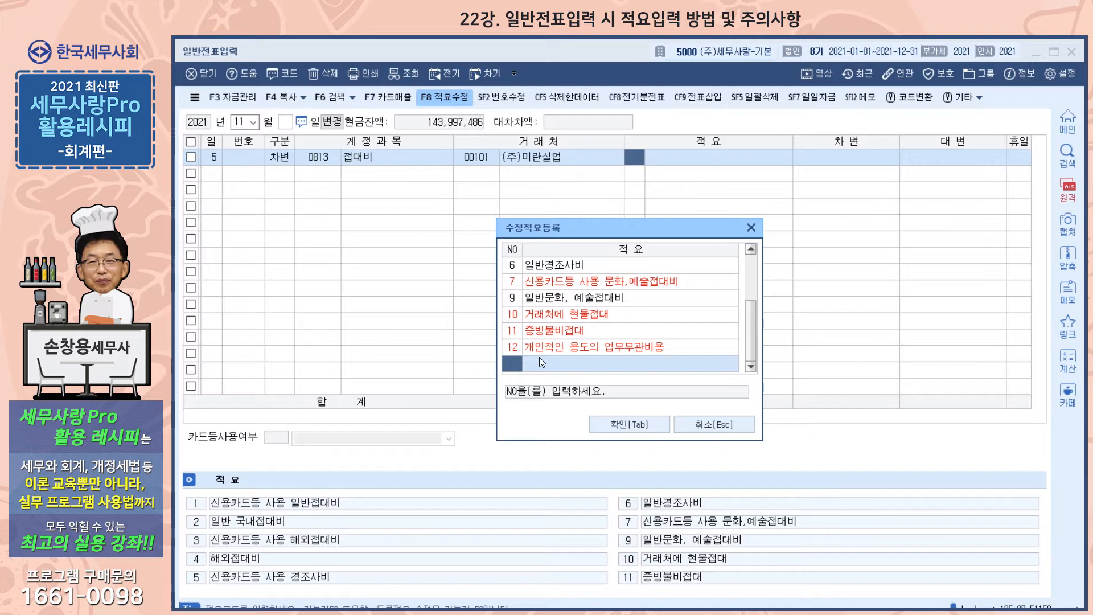
type("3")
key("Return")
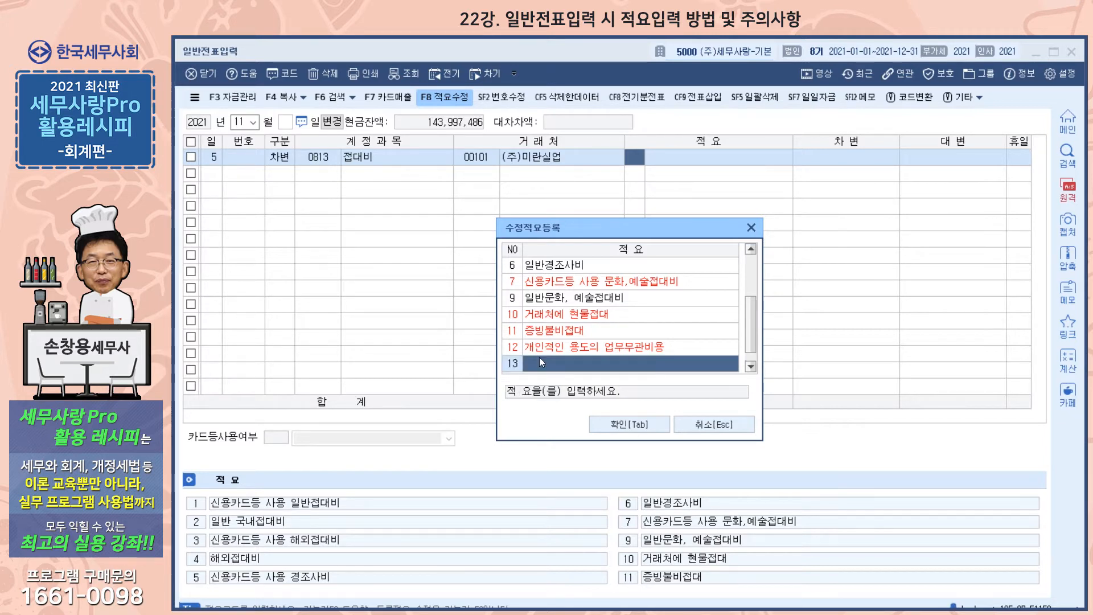
type("농어민")
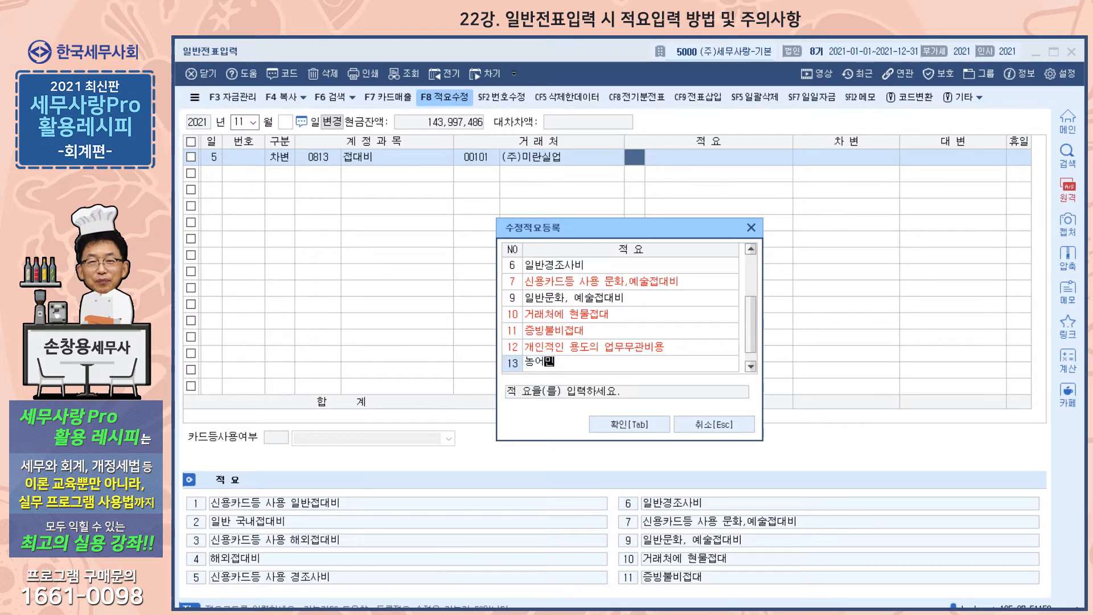
type("관련 구입접대")
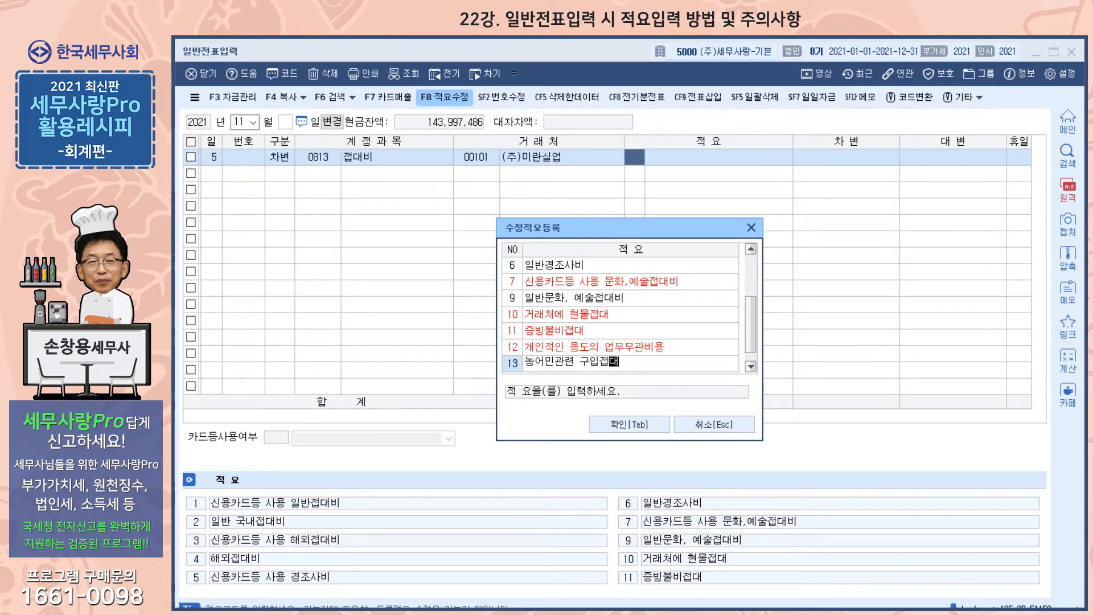
key("Return")
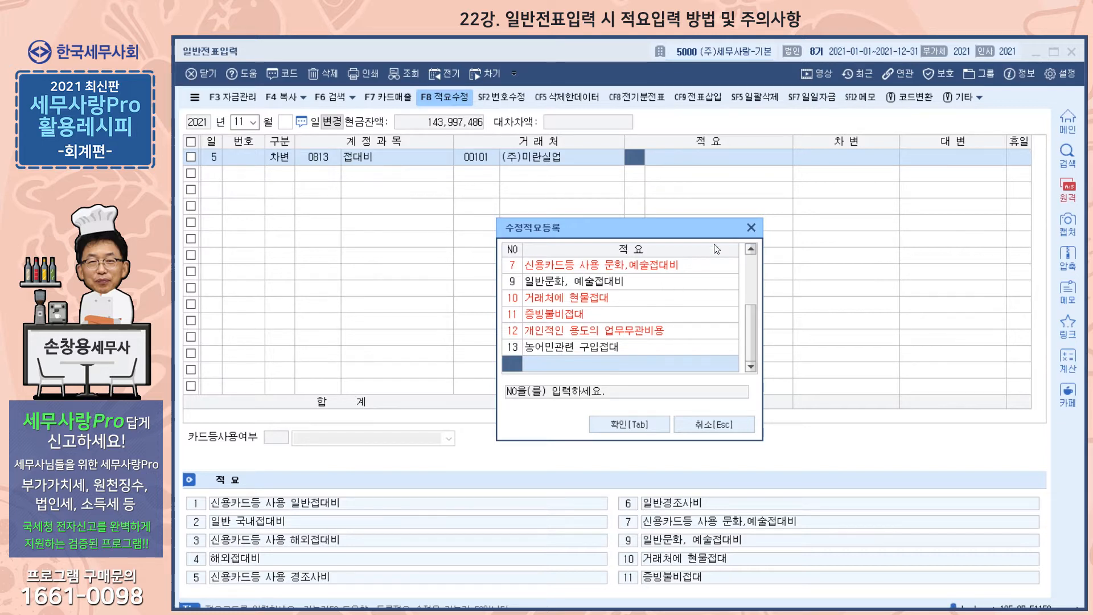
left_click(752, 228)
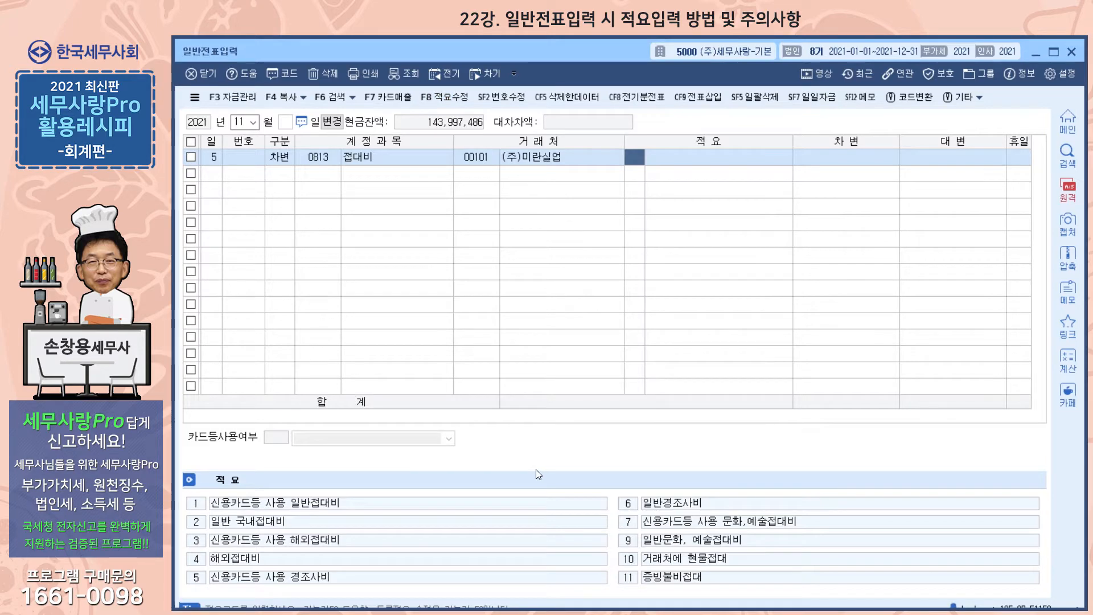
Examine the cash, transfer and fixed descriptions of account 0813 in 계정과목및적요등록, and return to the voucher entry.
left_click_drag(570, 49, 567, 72)
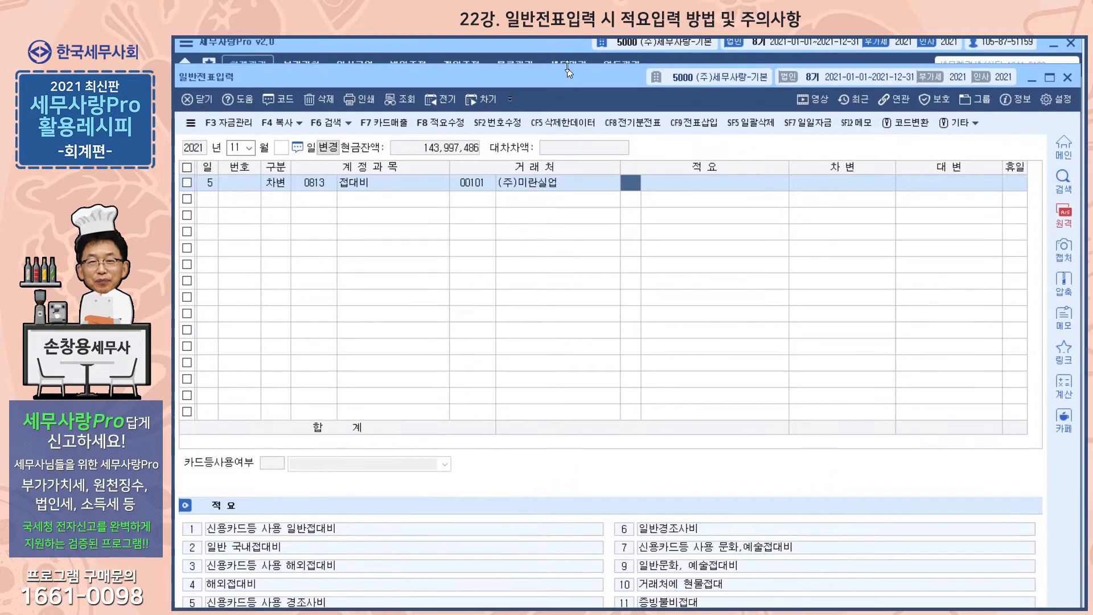
left_click(569, 42)
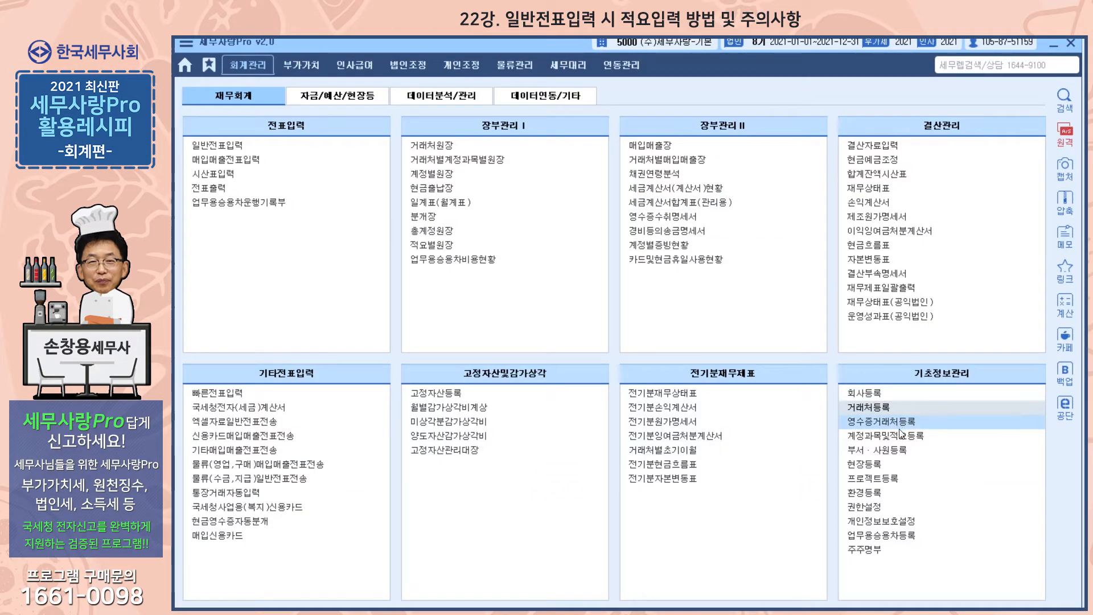
left_click(899, 437)
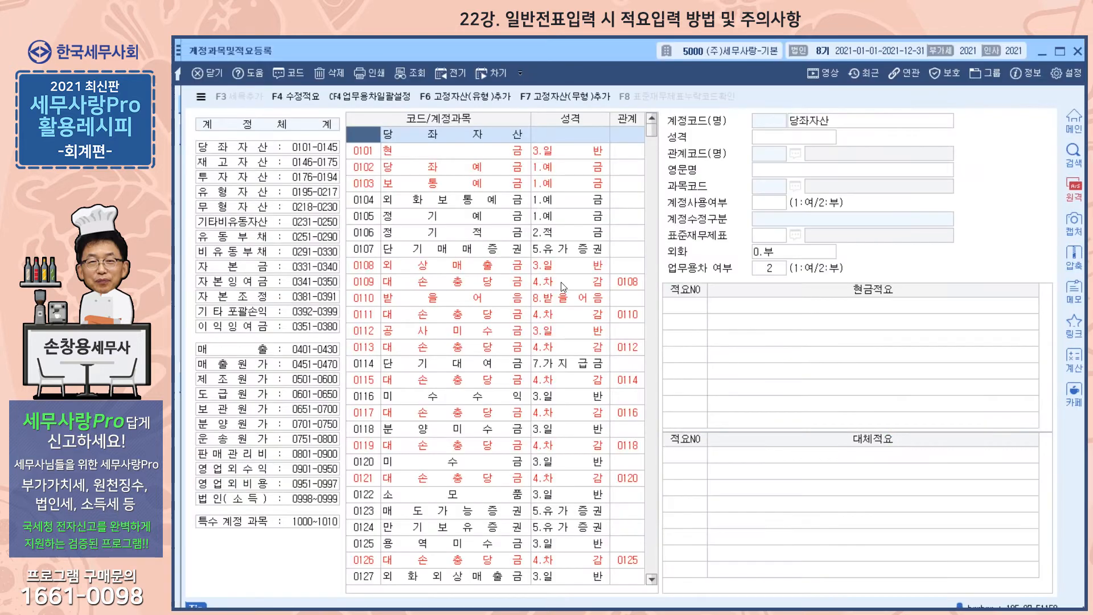
left_click(367, 268)
type("0813")
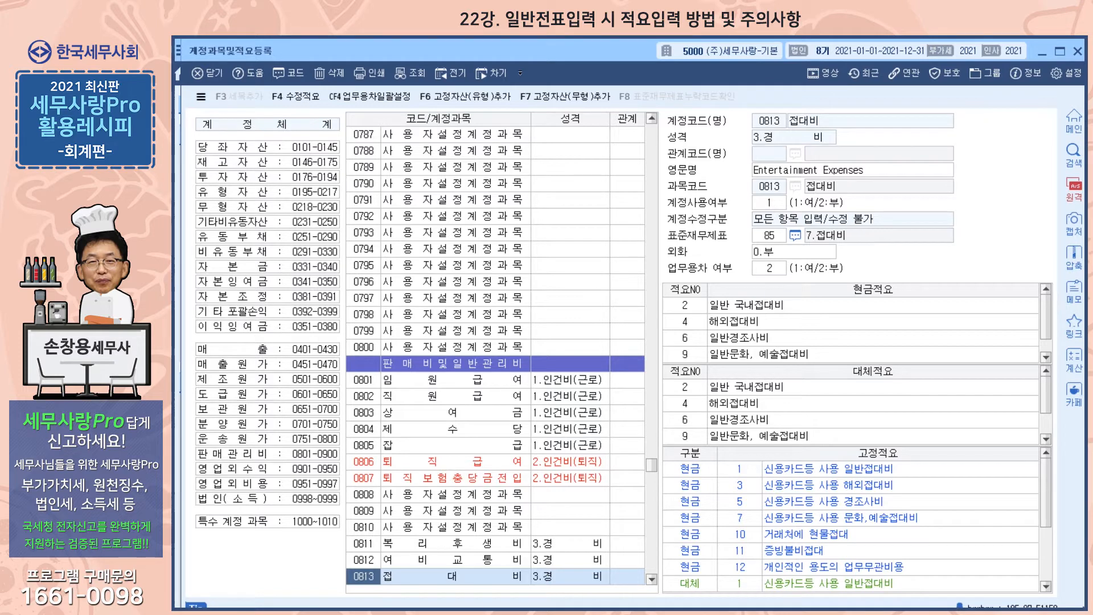
key("Escape")
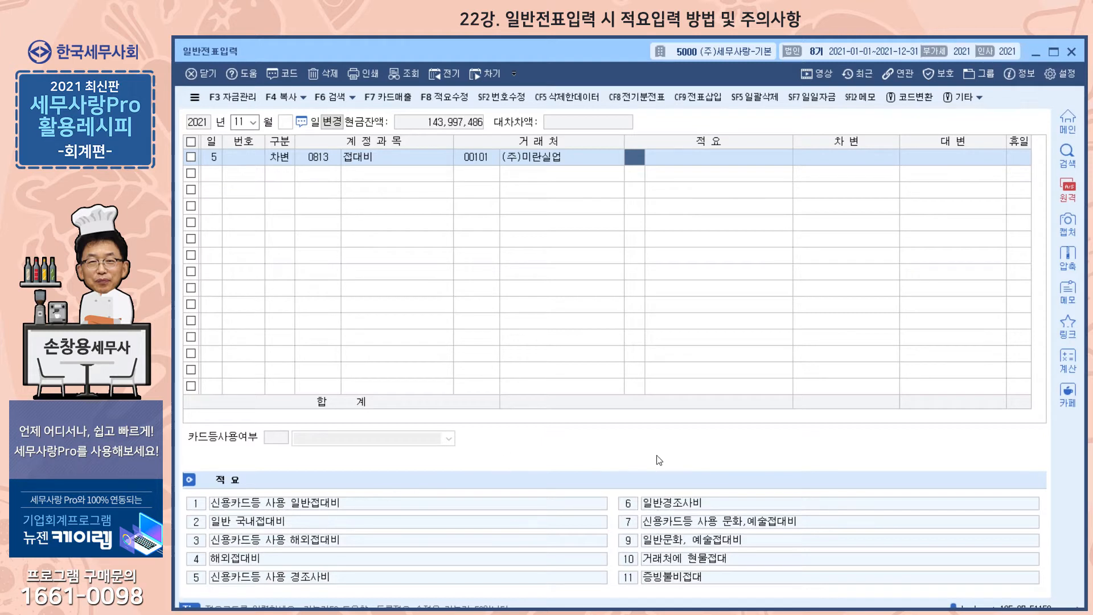
Give the 접대비 line description 1, 신용카드등 사용 일반접대비, and a debit amount of 5,000,000.
type("1")
key("Return")
key("Return")
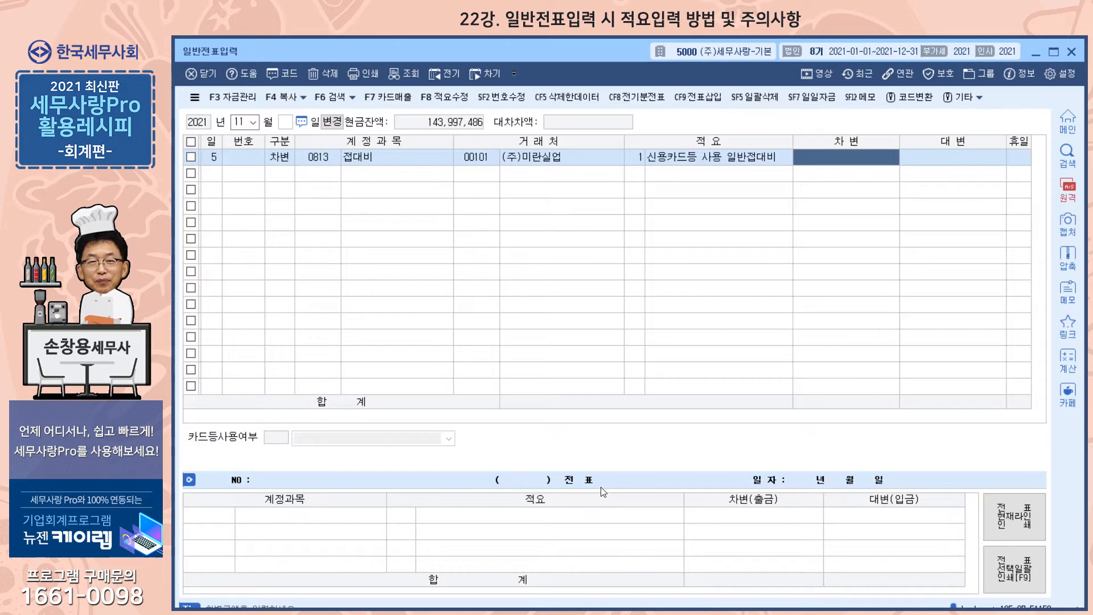
type("5000000")
key("Return")
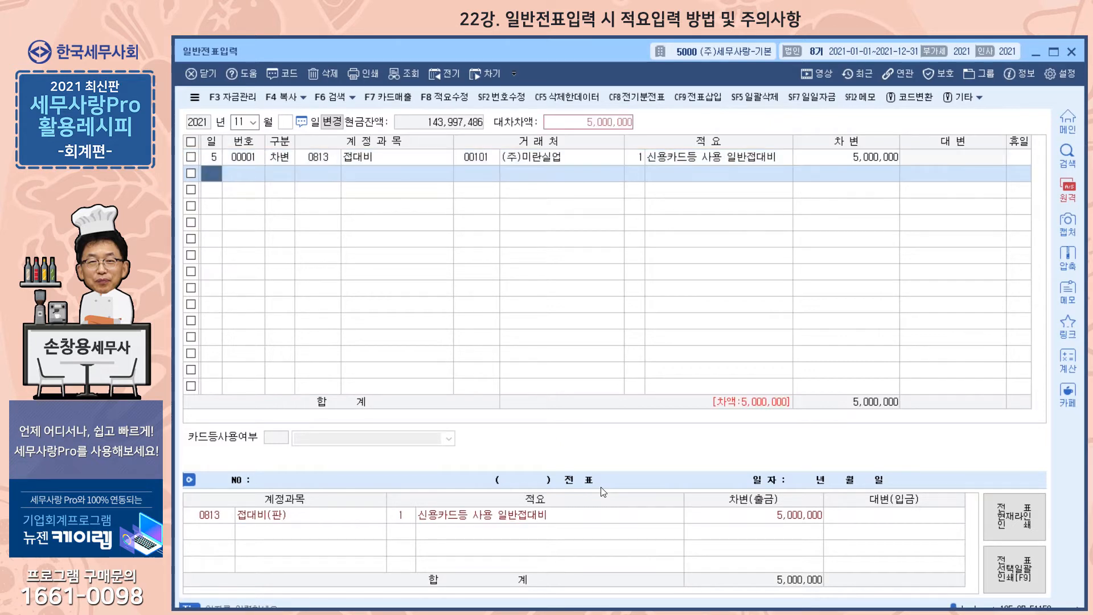
Add a day 5 credit (대변) line with account 0253 미지급금.
type("5")
key("Return")
type("4")
key("Return")
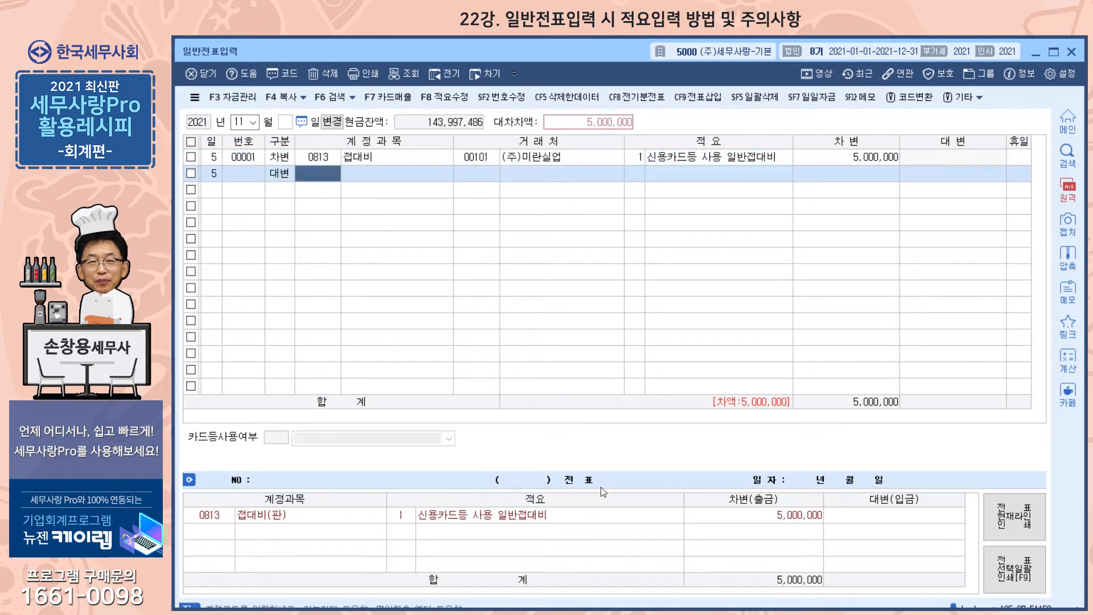
key("Left")
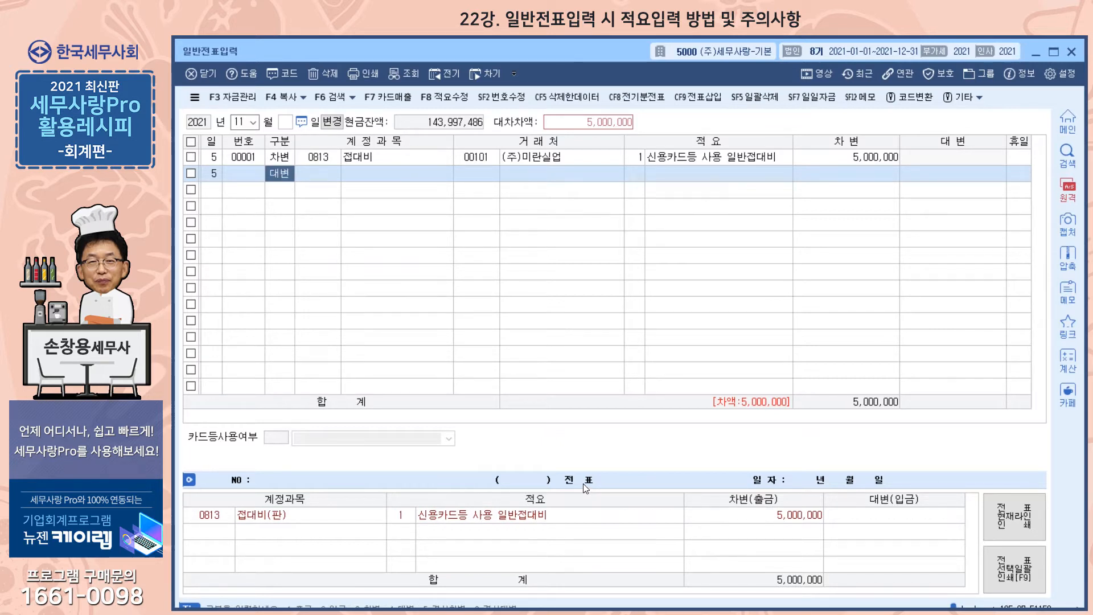
key("Return")
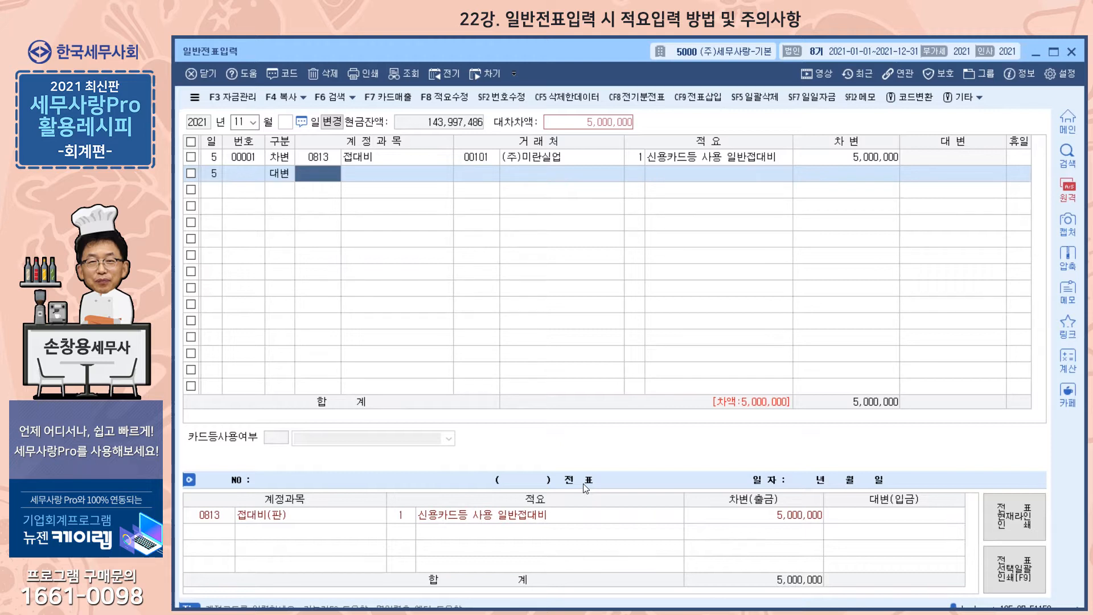
type("미지")
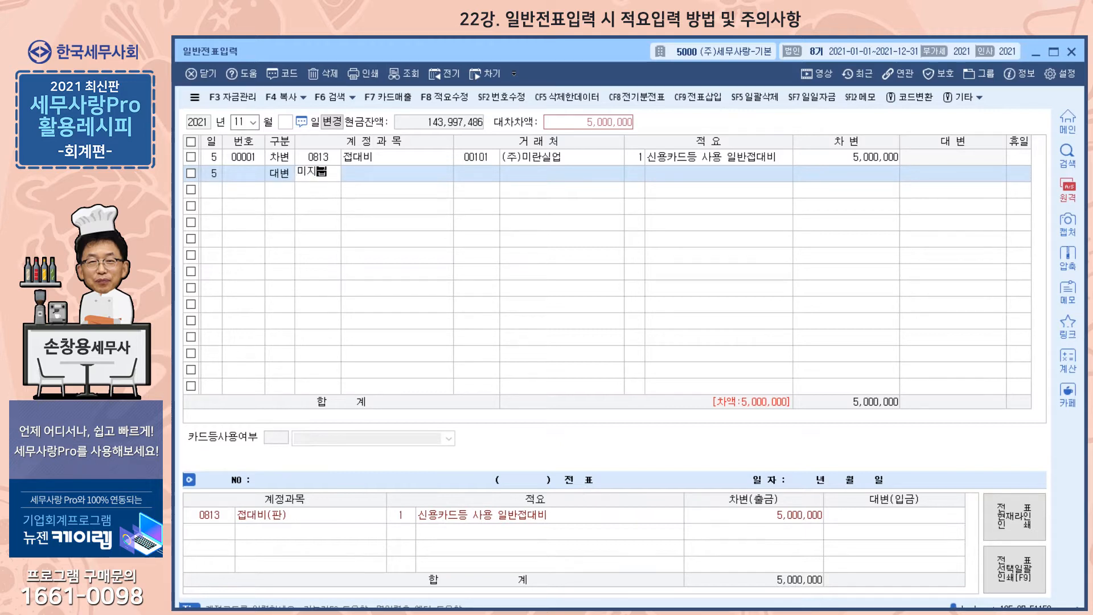
type("급")
key("Return")
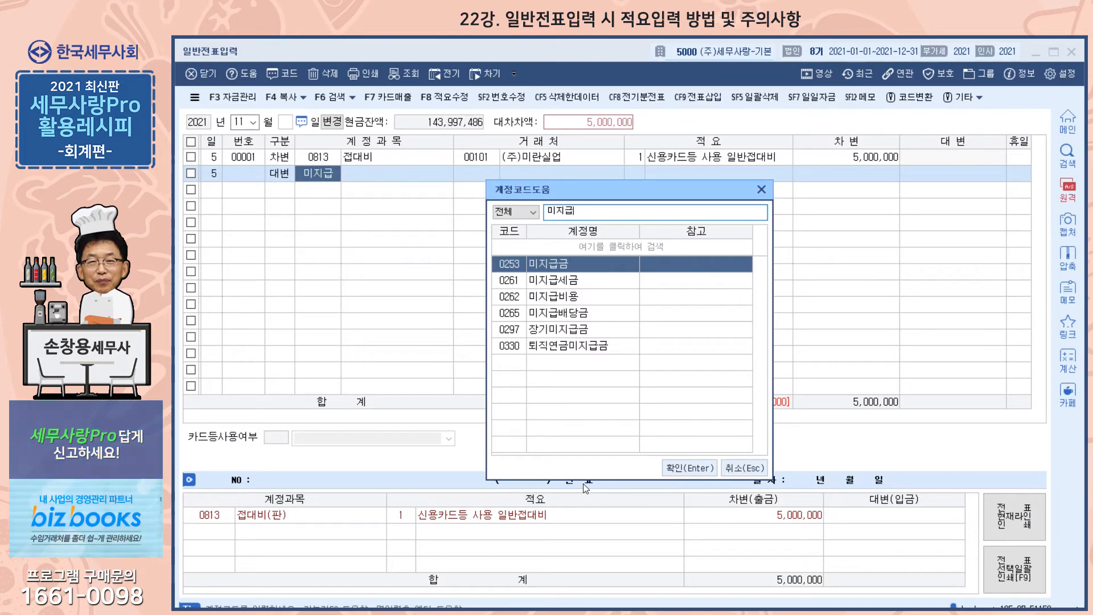
key("Return")
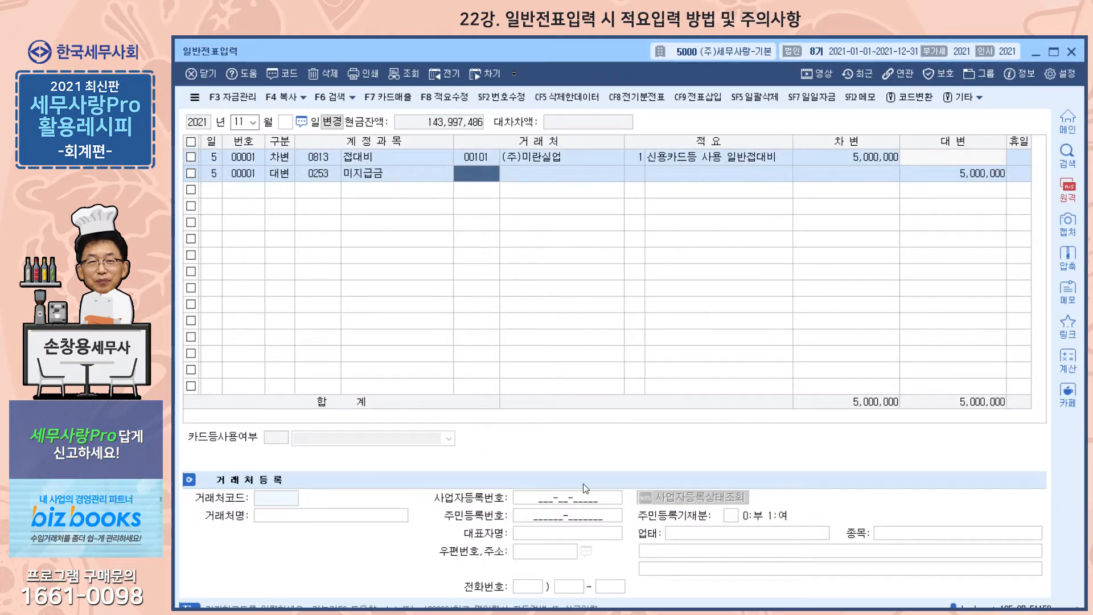
Assign 하나카드 (99600) as the 미지급금 line's counterparty and accept the carried-over description and the 5,000,000 credit amount.
key("F2")
type("카드")
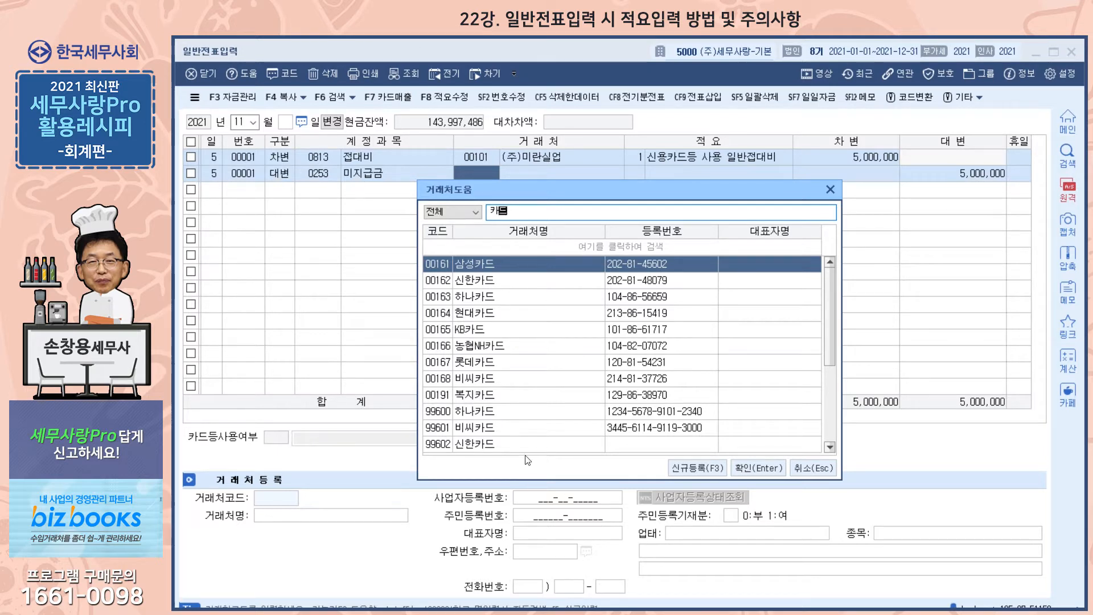
left_click(486, 412)
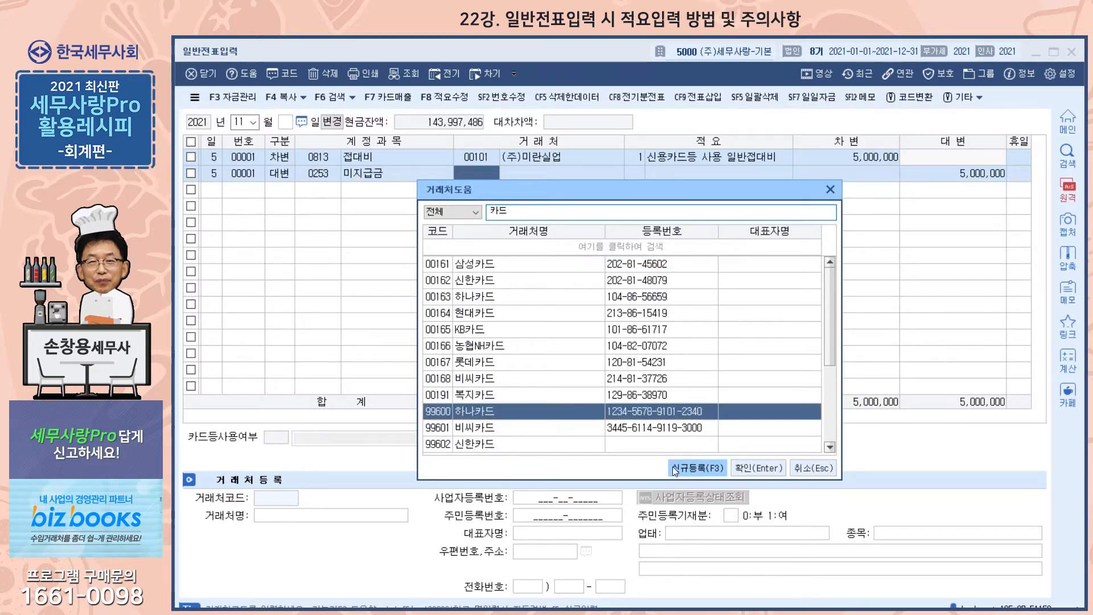
left_click(754, 468)
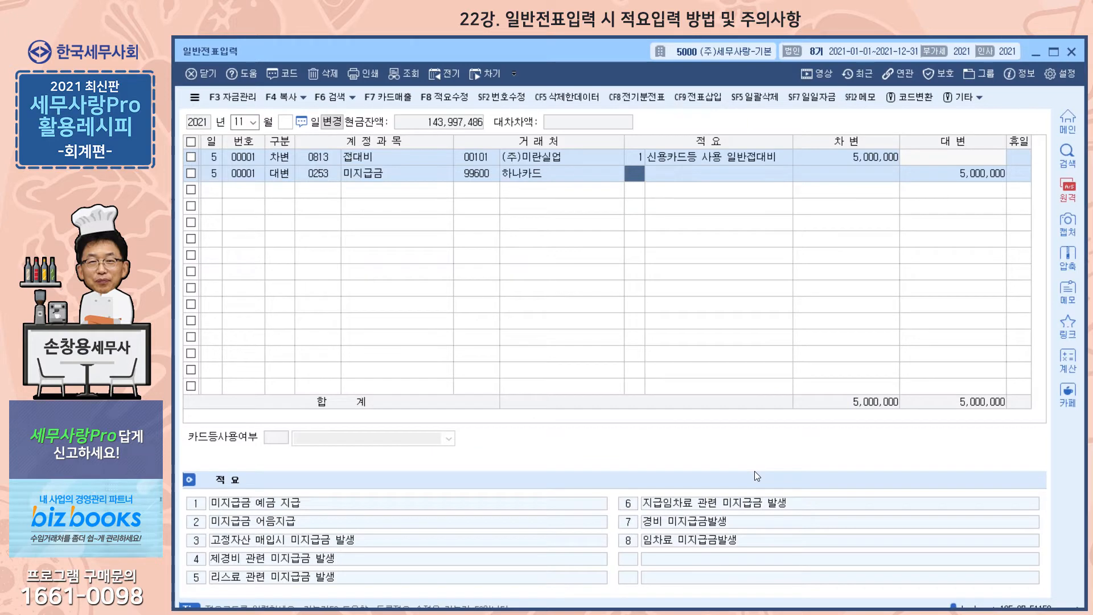
key("Return")
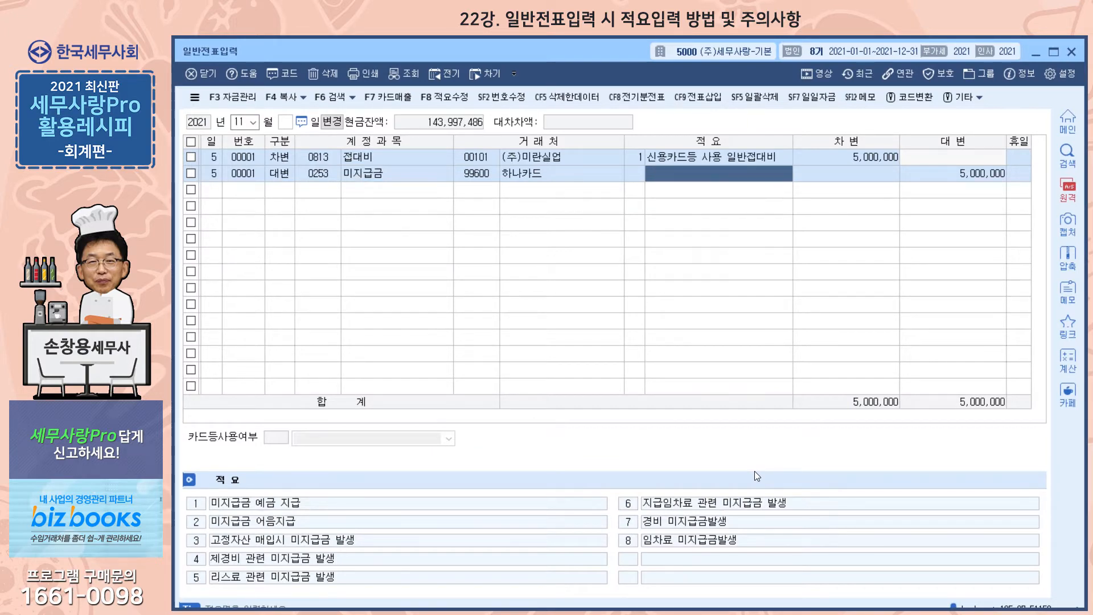
key("Return")
key("Return")
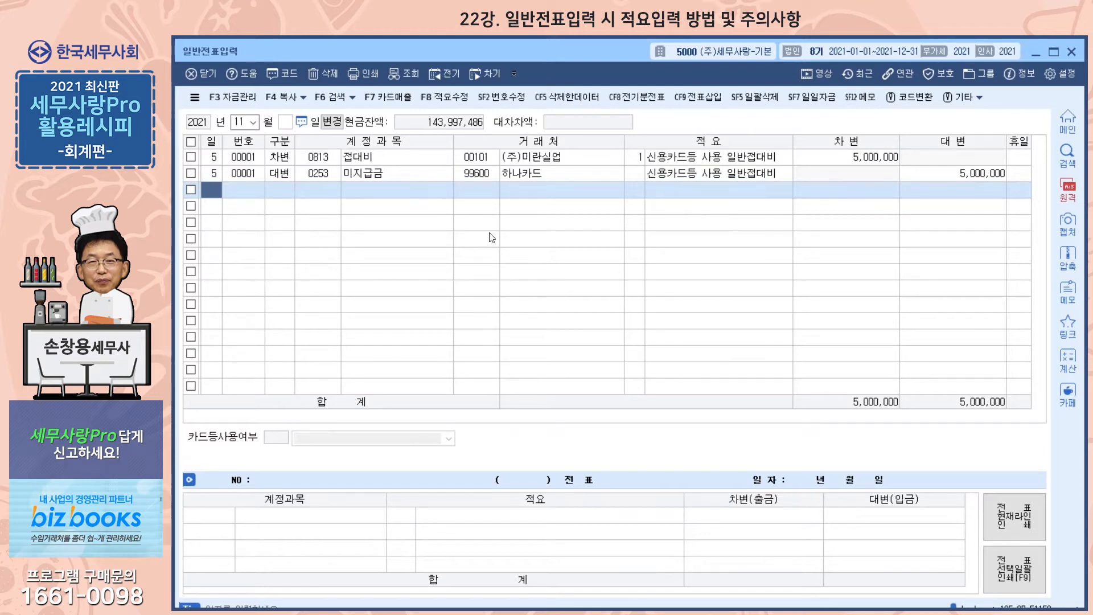
Add a day 6 cash payment (출금) line for 0813 접대비 with counterparty 00101 (주)미란실업, leaving the description code blank.
type("6")
key("Return")
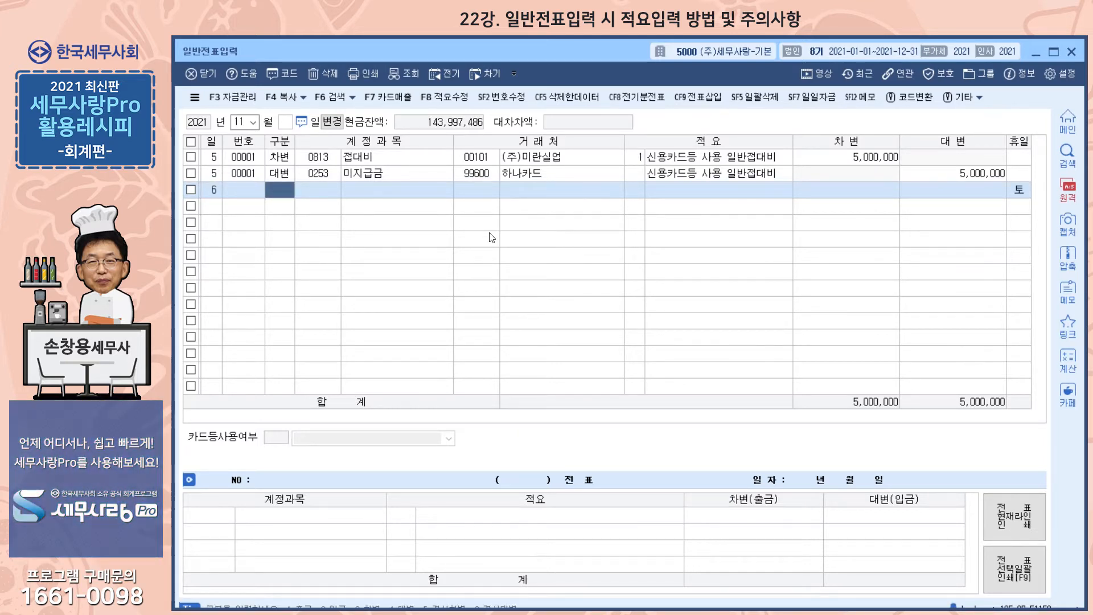
type("1")
key("Return")
type("813")
key("Return")
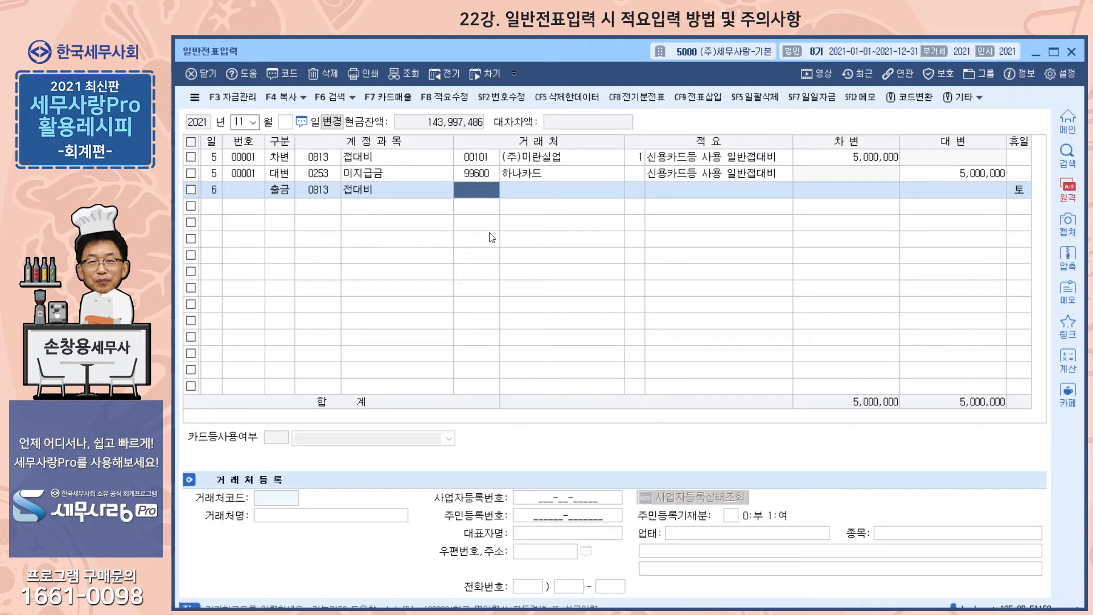
type("101")
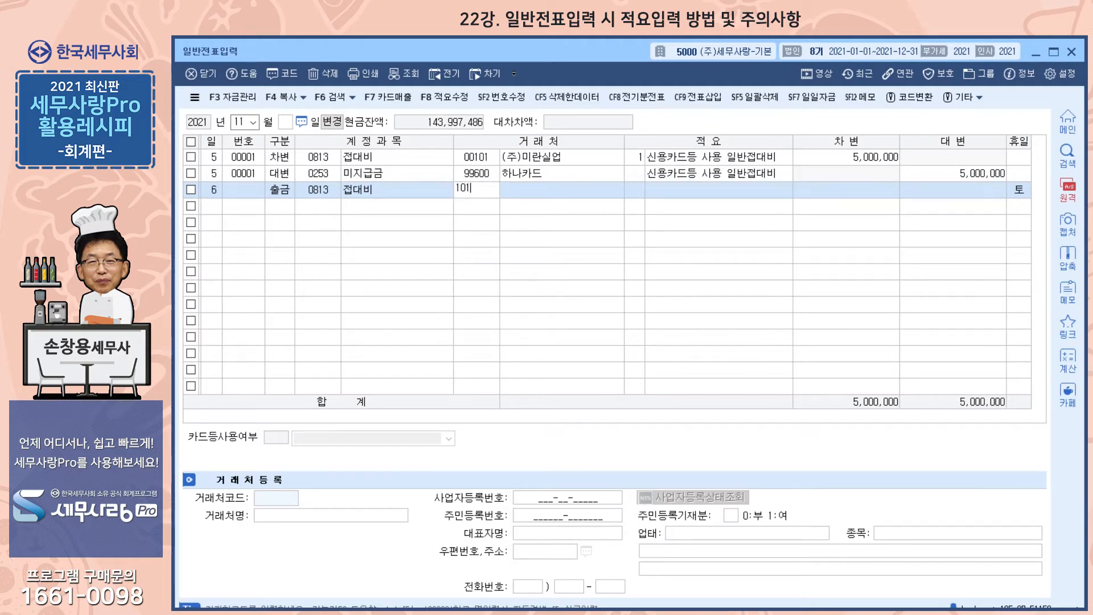
key("Return")
key("Return")
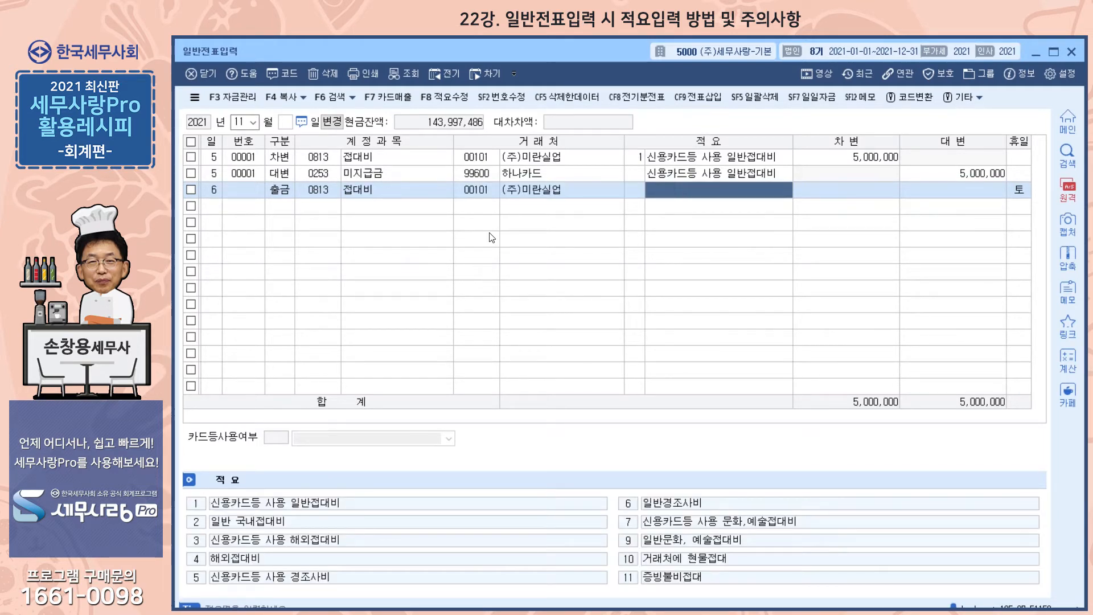
Enter the description text 신용카드등 사용 일반접대비 manually on the day 6 line and a debit amount of 1,000,000.
type("신용")
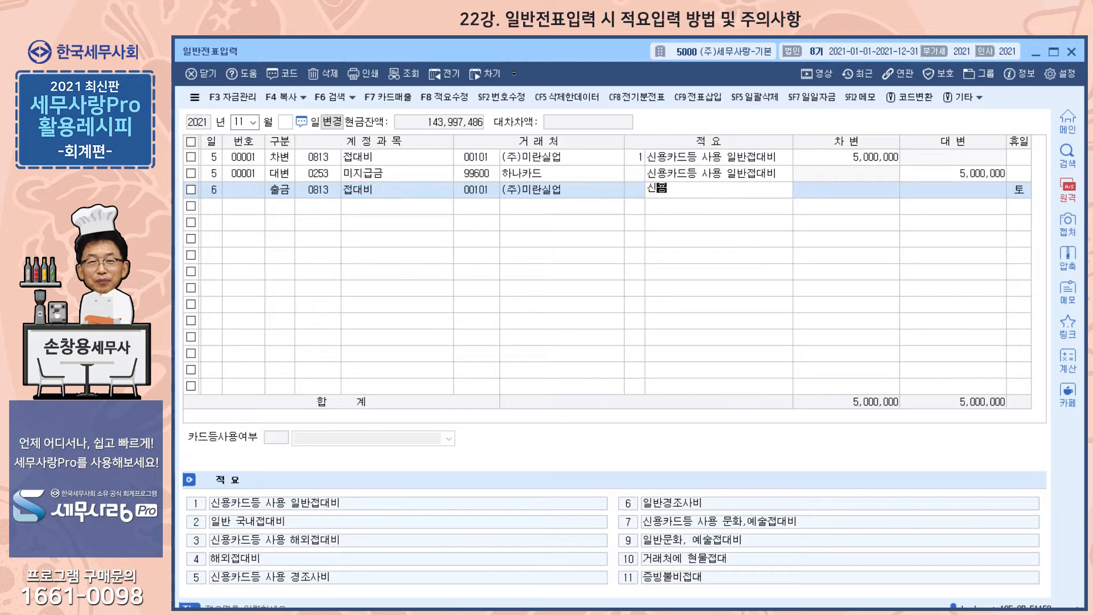
type("카드등 사용")
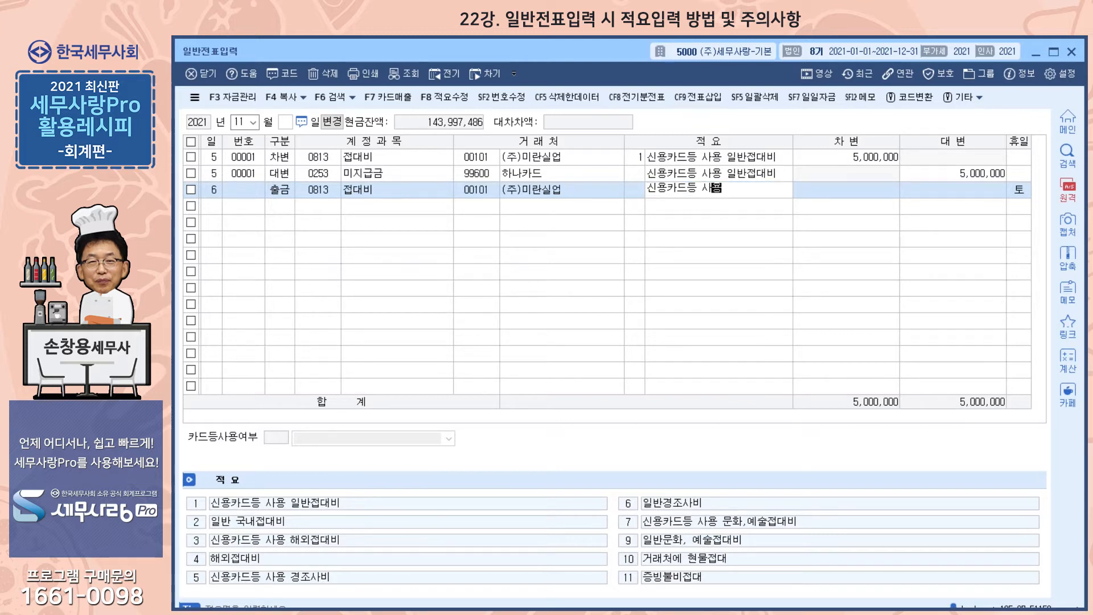
type(" 일반접대비")
key("Return")
type("1000000")
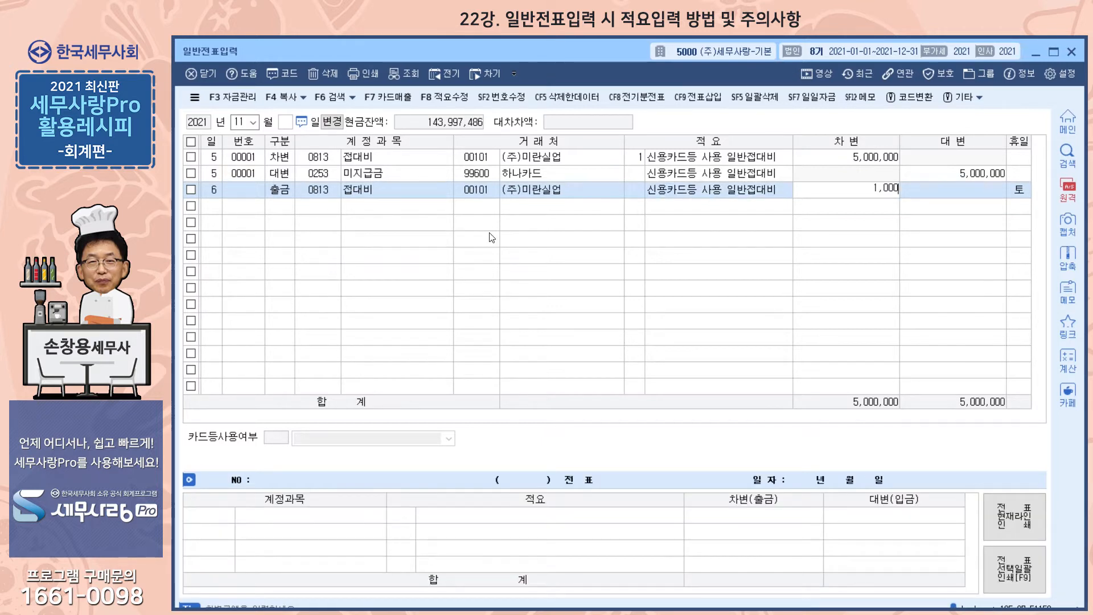
key("Return")
key("Return")
key("Return")
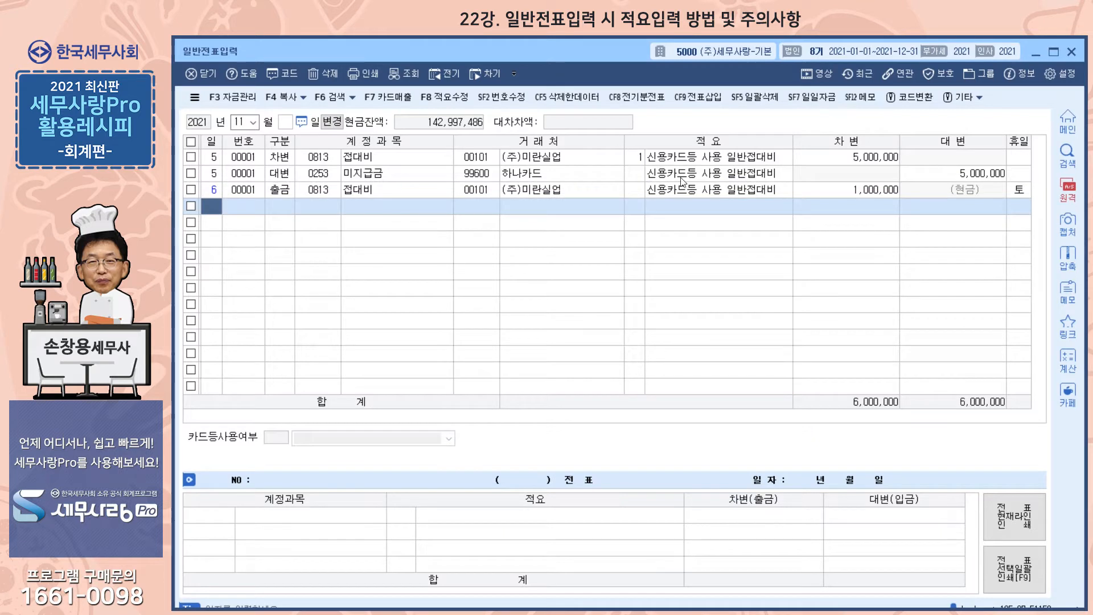
Set the description code of the 1,000,000 접대비 line to 1 and replace its description text with 상무이사 식대.
left_click(675, 158)
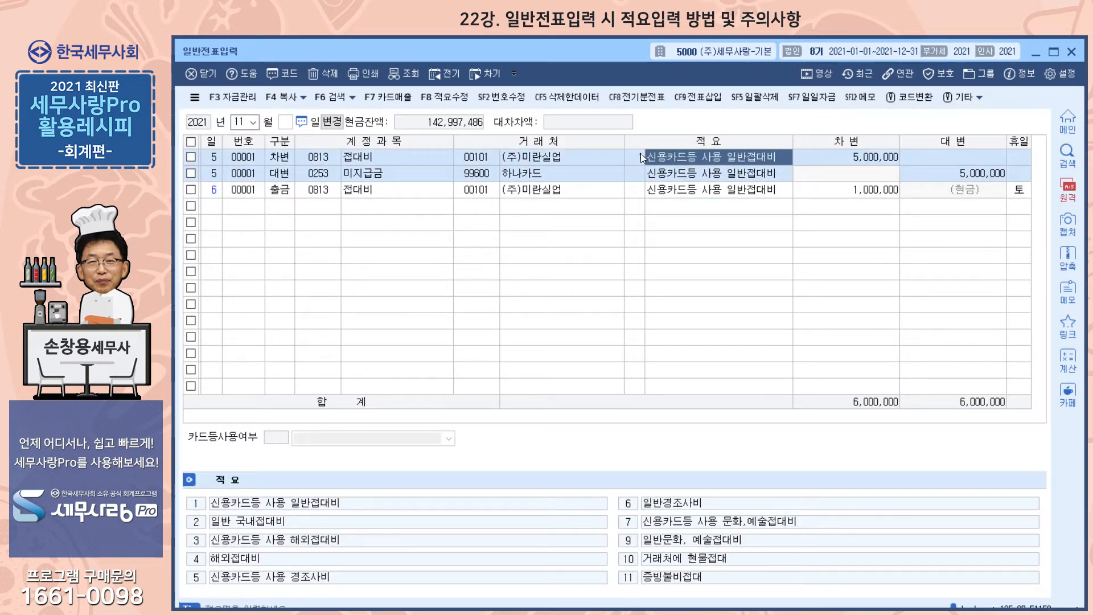
left_click(659, 193)
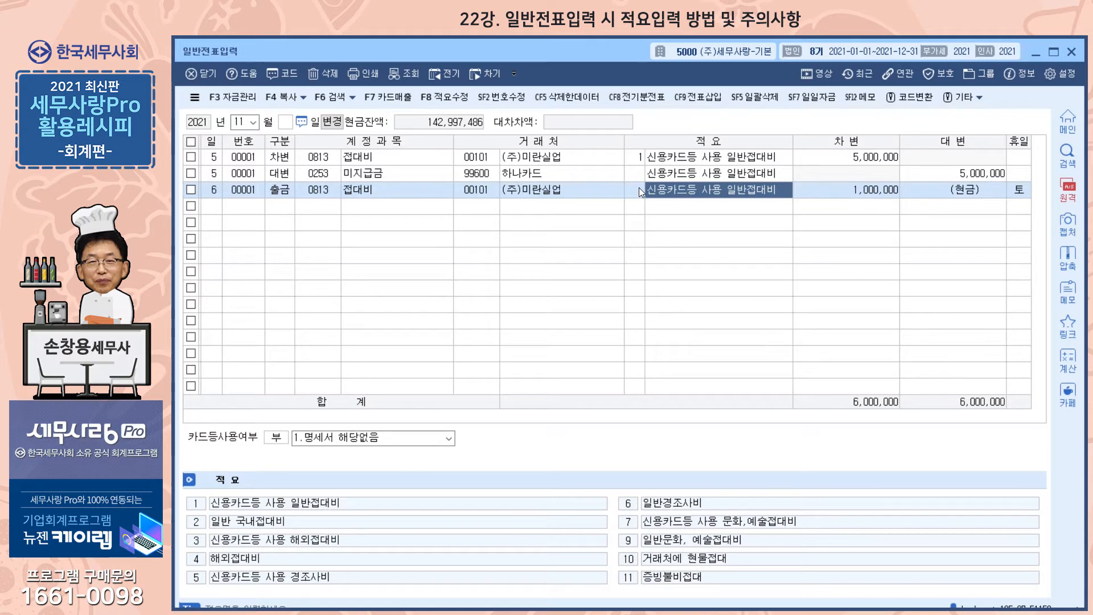
left_click(636, 189)
type("1")
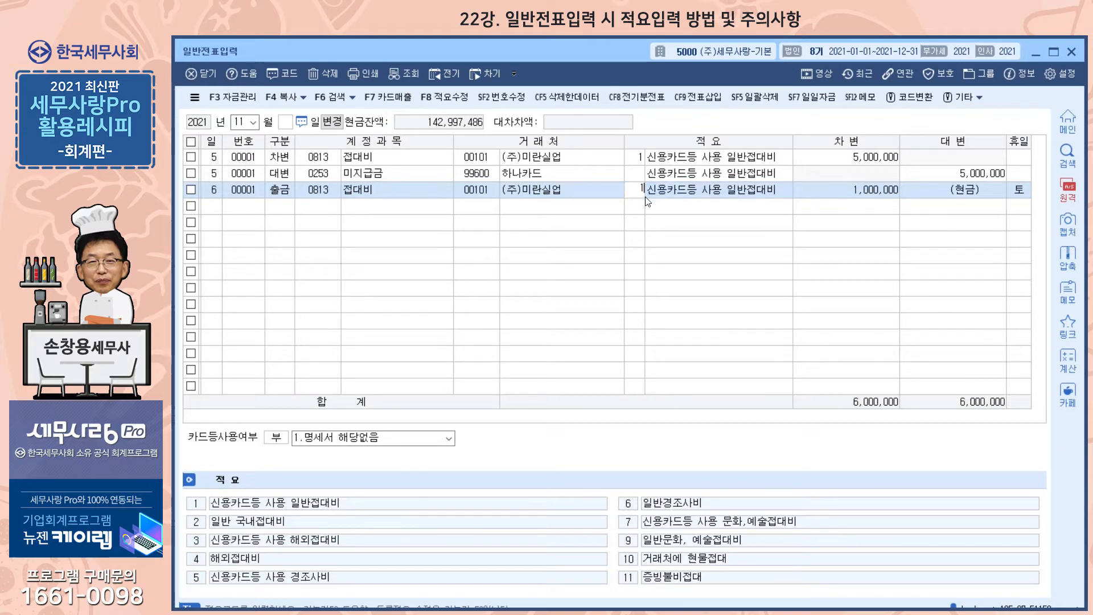
key("Return")
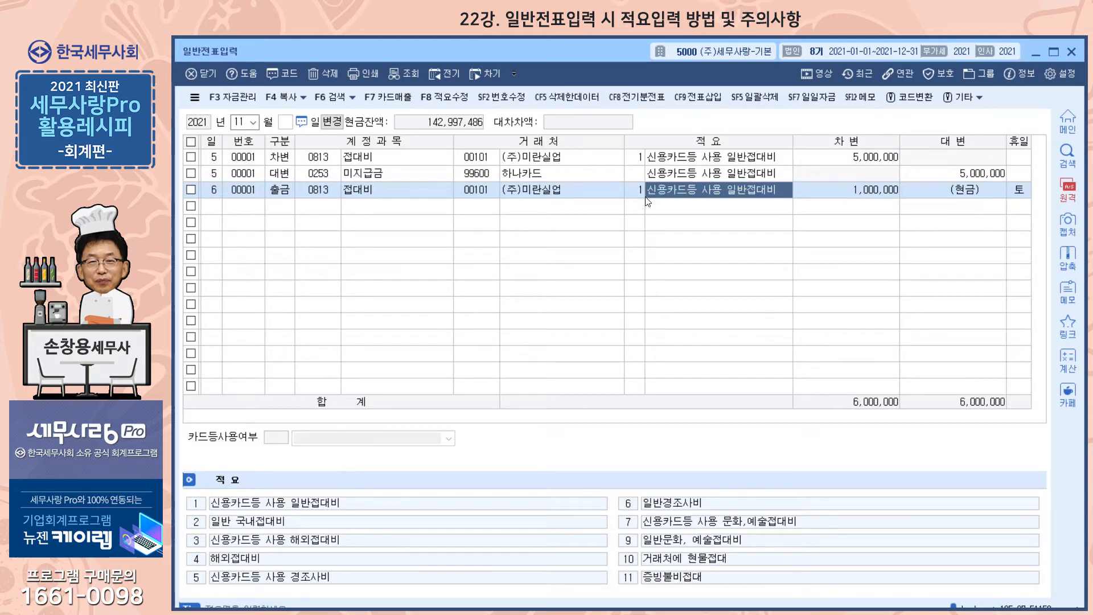
type("상무이사")
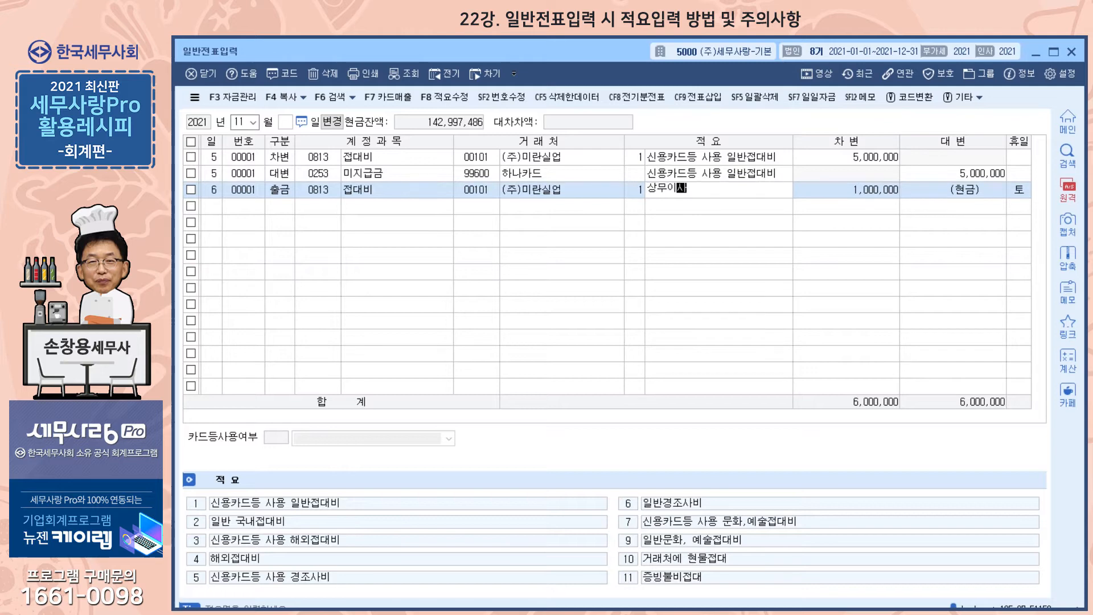
type(" 식대")
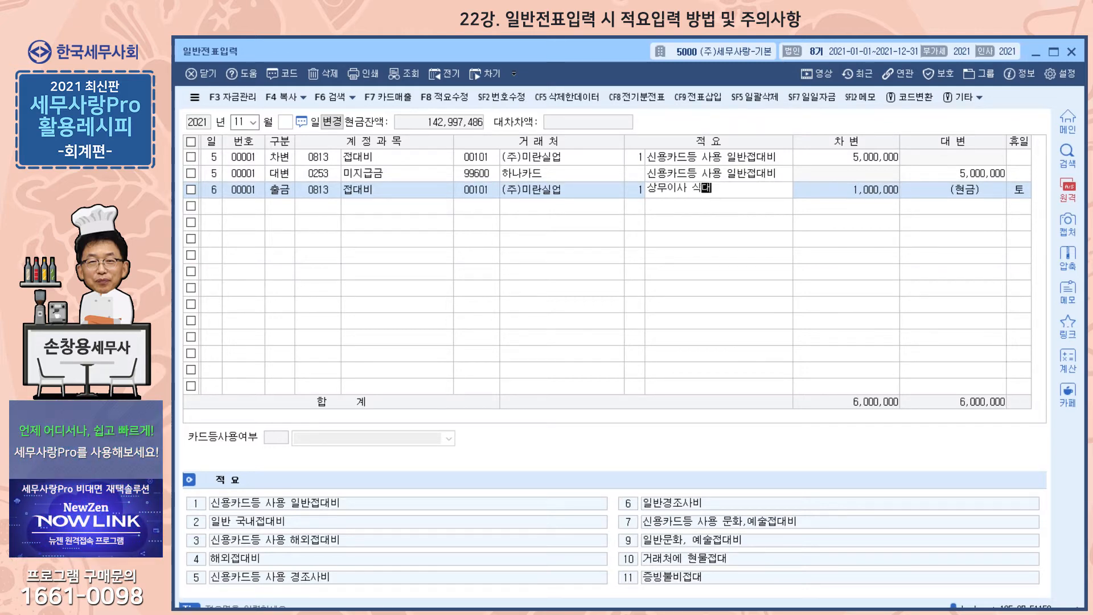
key("Return")
key("Return")
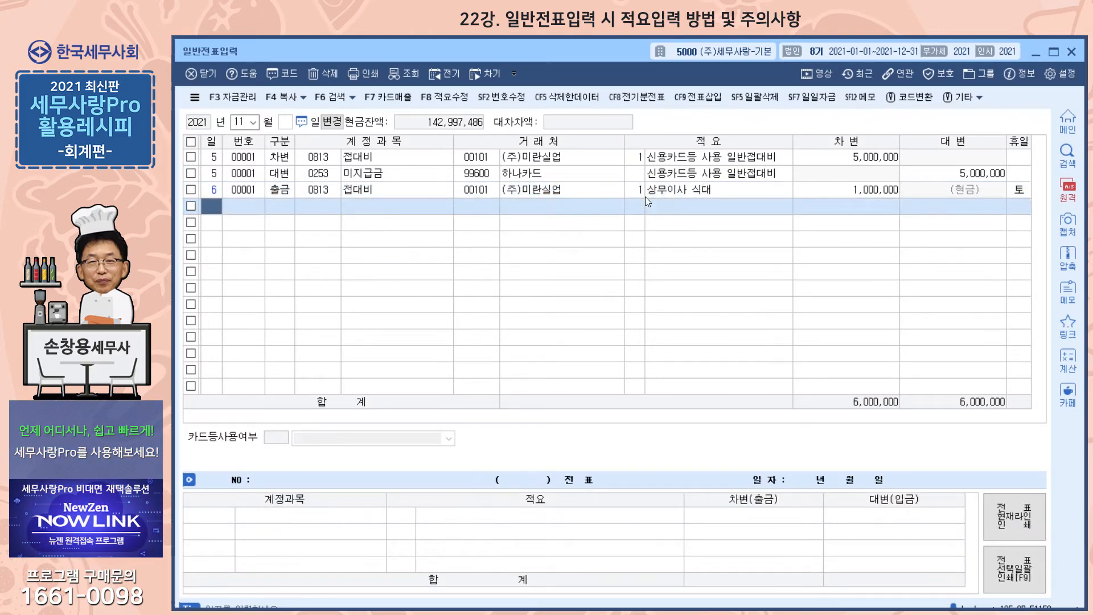
Add a second day 6 출금 line for 0813 접대비, carrying over the counterparty and description from the line above.
left_click(668, 194)
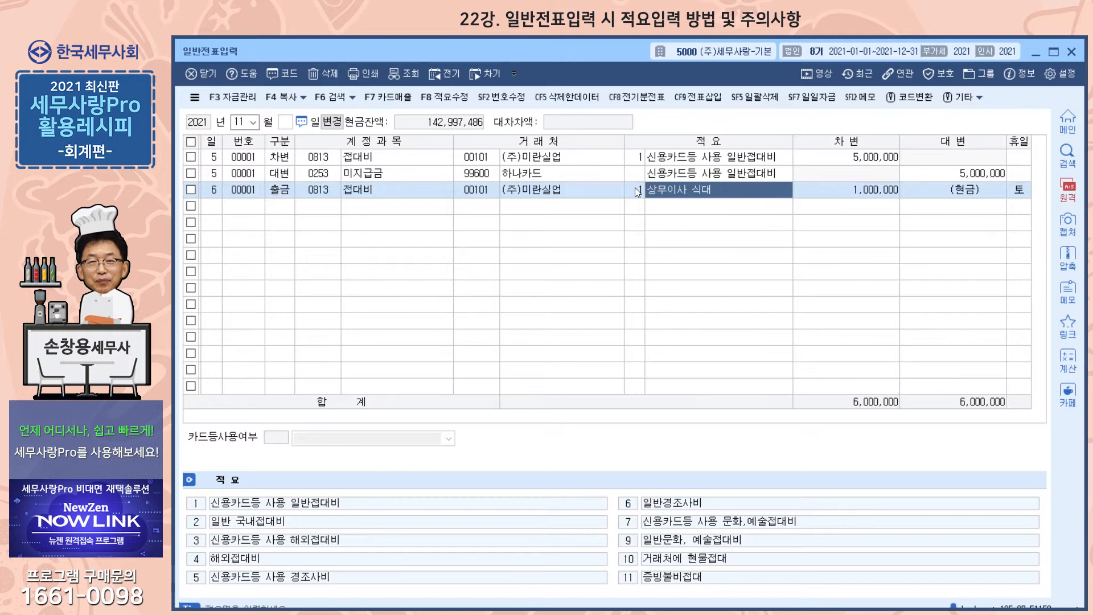
key("Return")
key("Return")
key("Return")
key("Return")
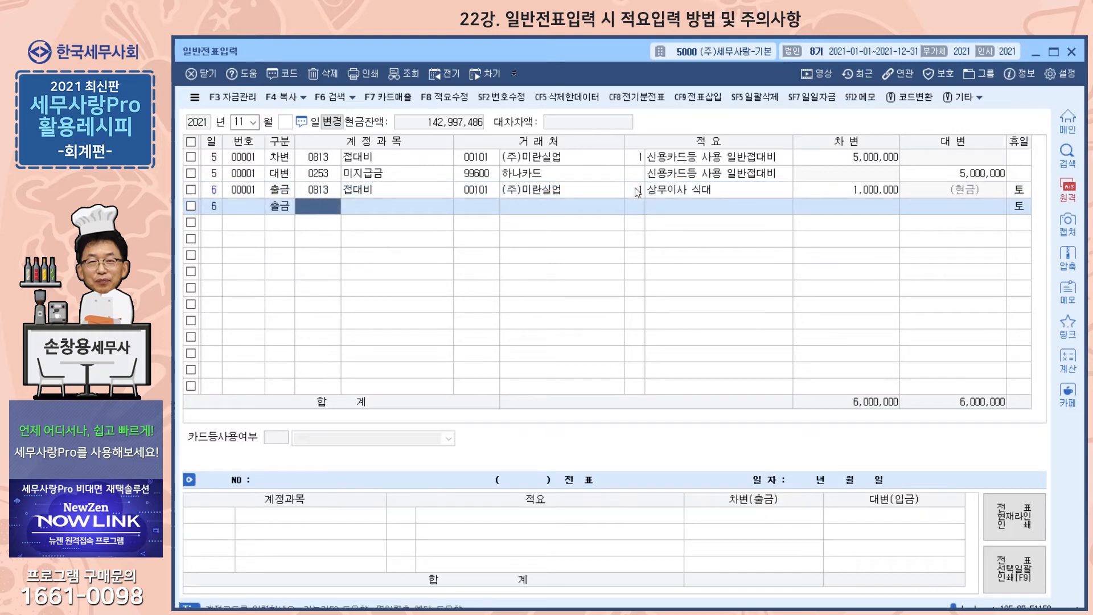
key("Return")
key("Return")
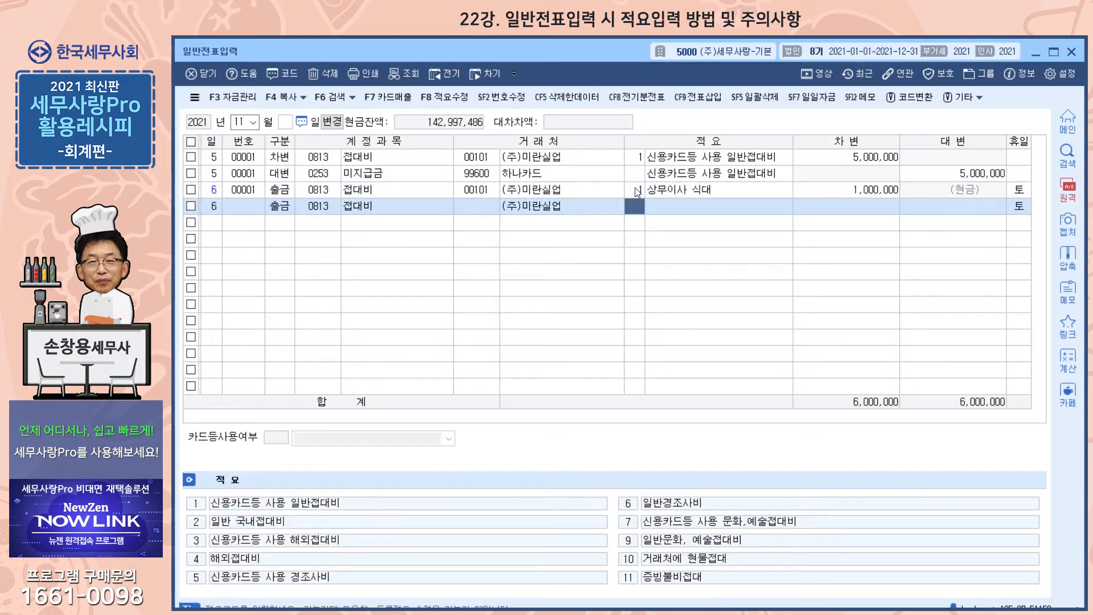
key("Return")
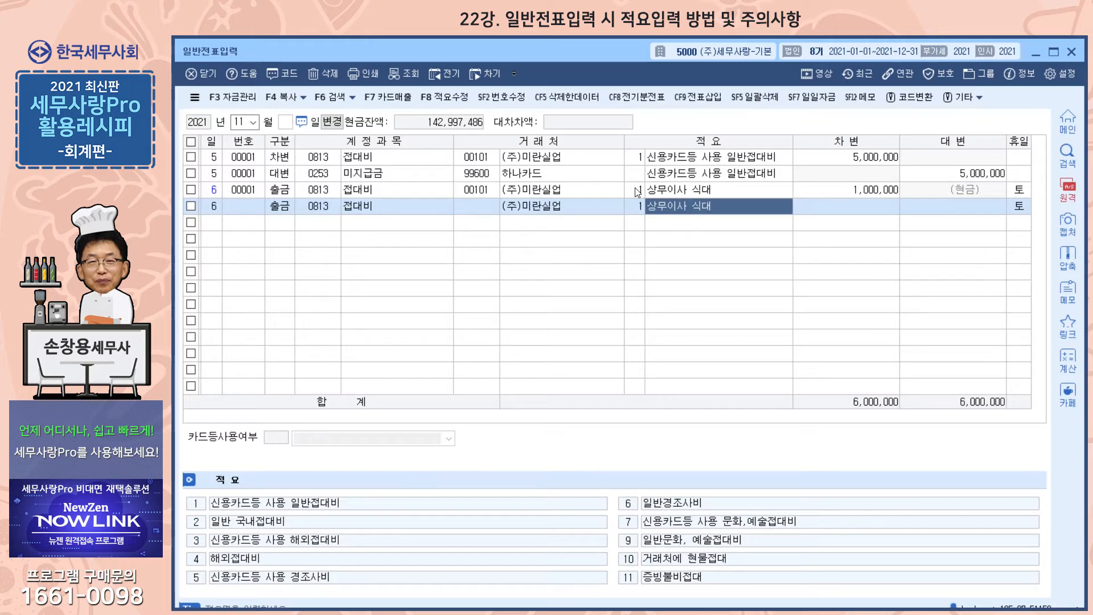
Clear the new line's description code, enter the text 신용카드등 사용 일반접대비, and set the debit amount to 500,000.
key("Left")
type("0")
key("Return")
type("신용ㄷ")
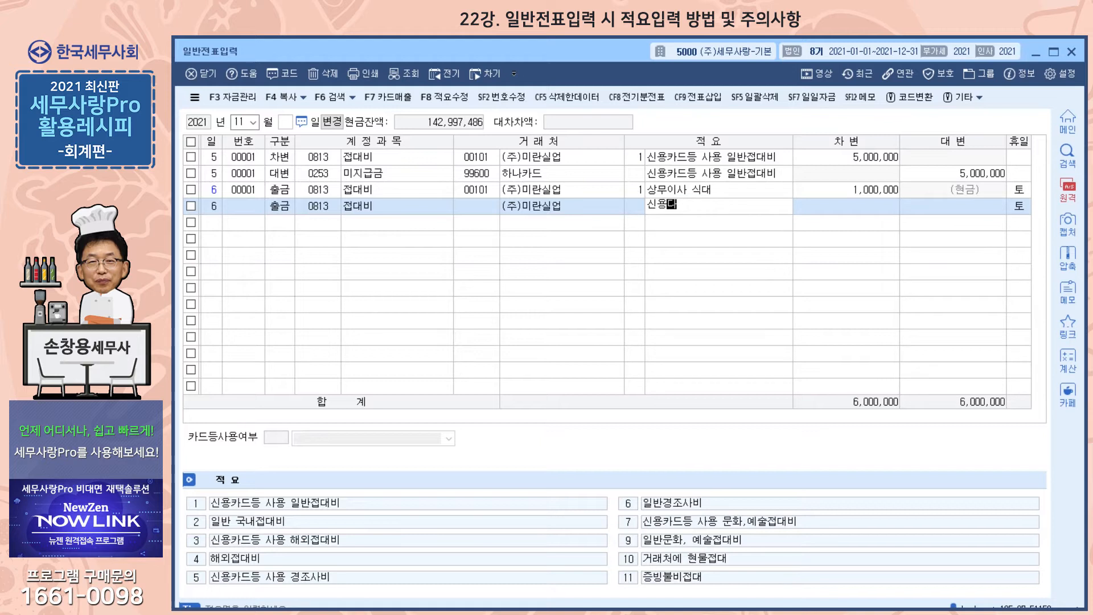
type("카드등 상")
type("용 일반")
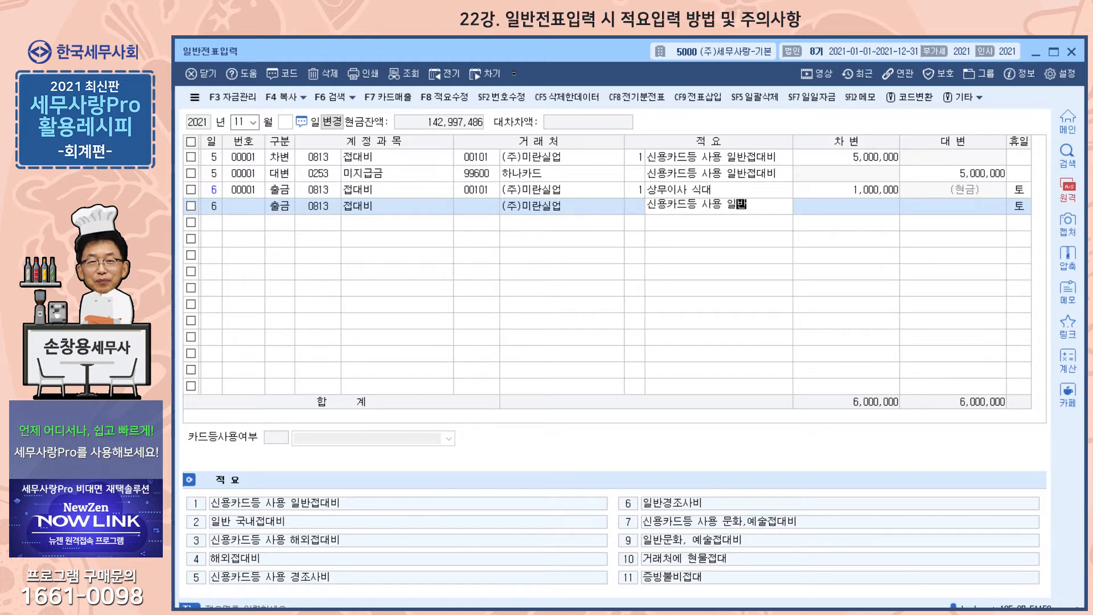
type("접대비")
key("Return")
type("500,000")
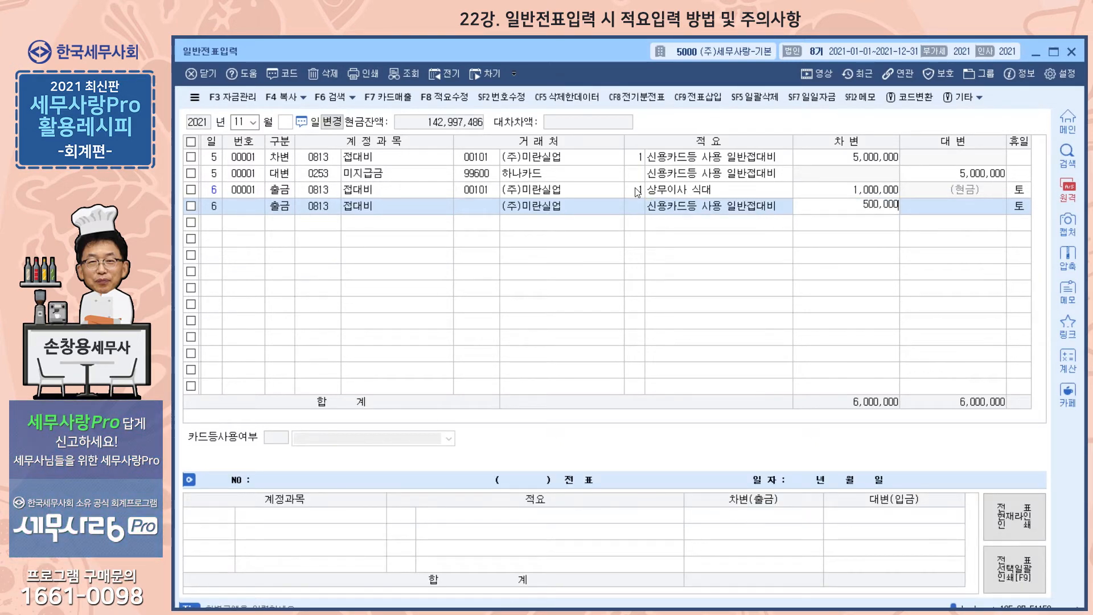
key("Return")
key("Return")
key("Return")
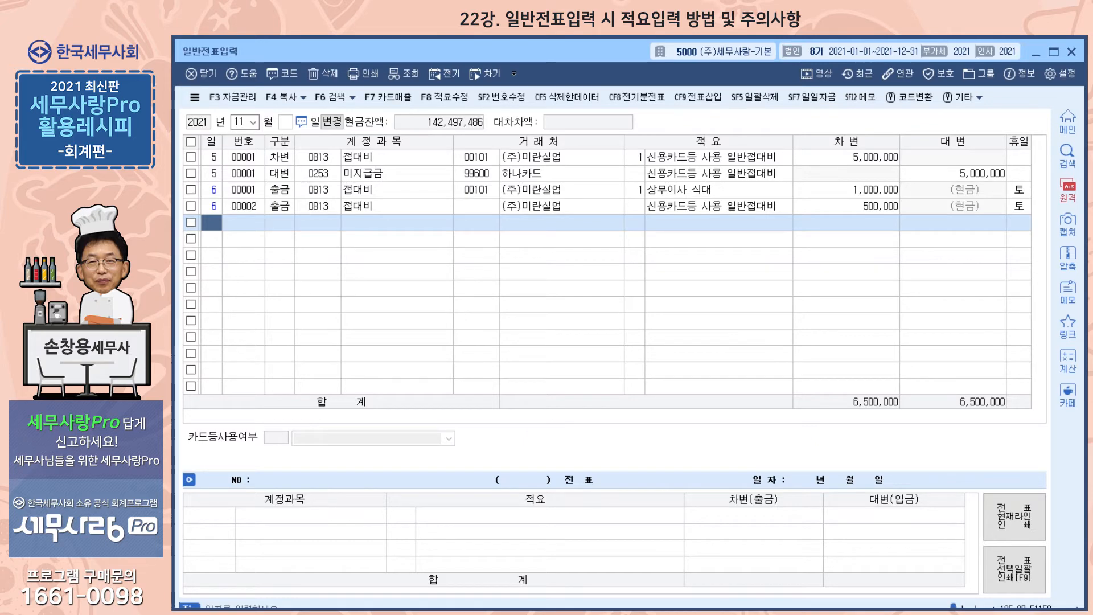
Open 접대비조정명세서 from 법인조정 and reload its 접대비 data, agreeing to delete the existing data.
key("Escape")
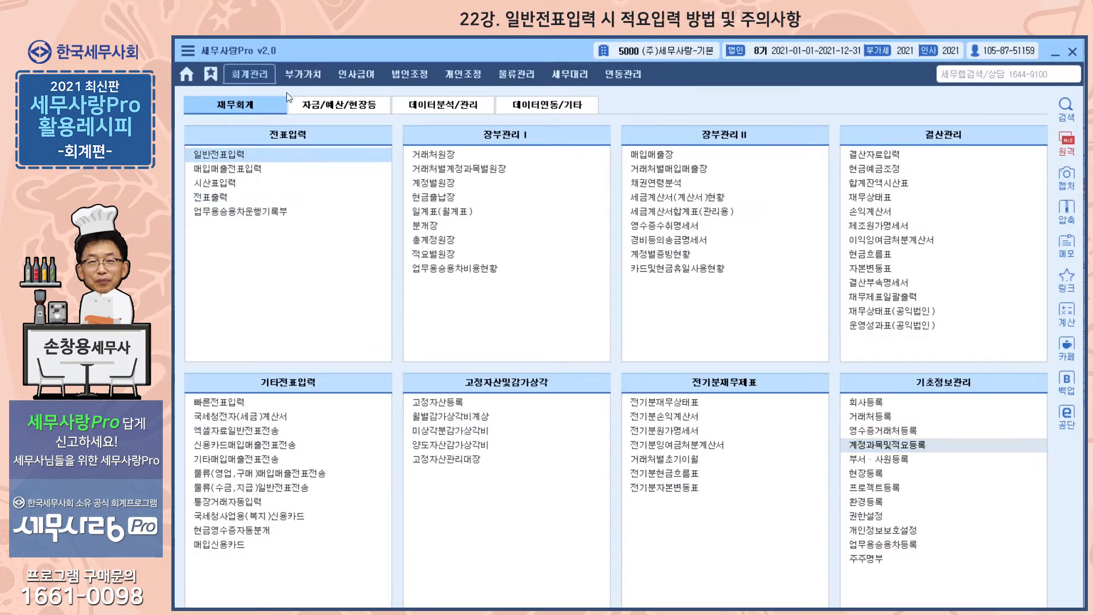
left_click(412, 79)
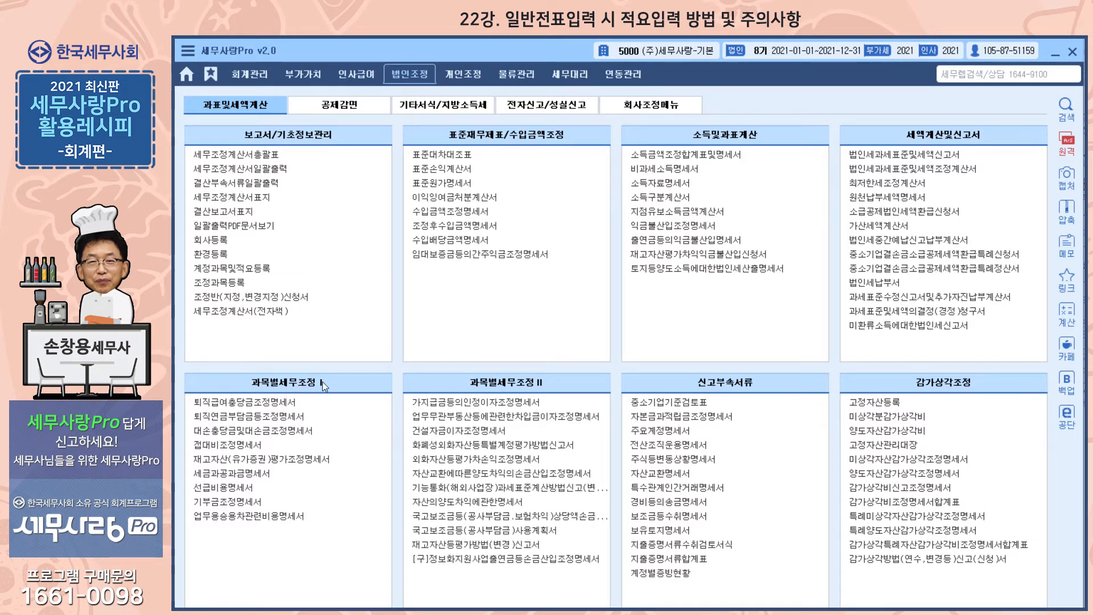
left_click(244, 447)
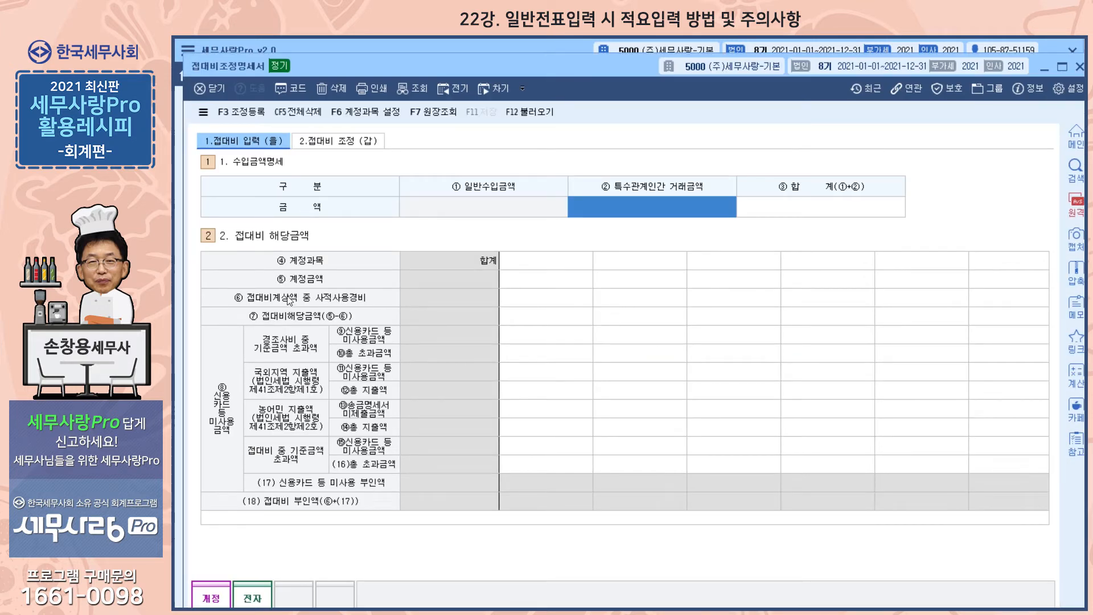
left_click(535, 112)
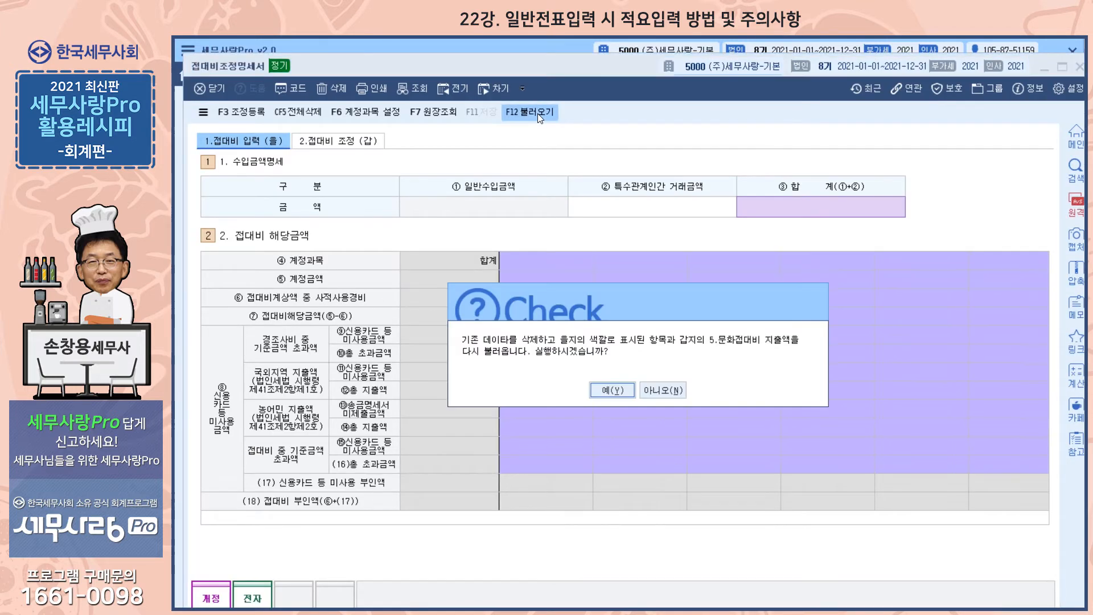
left_click(610, 391)
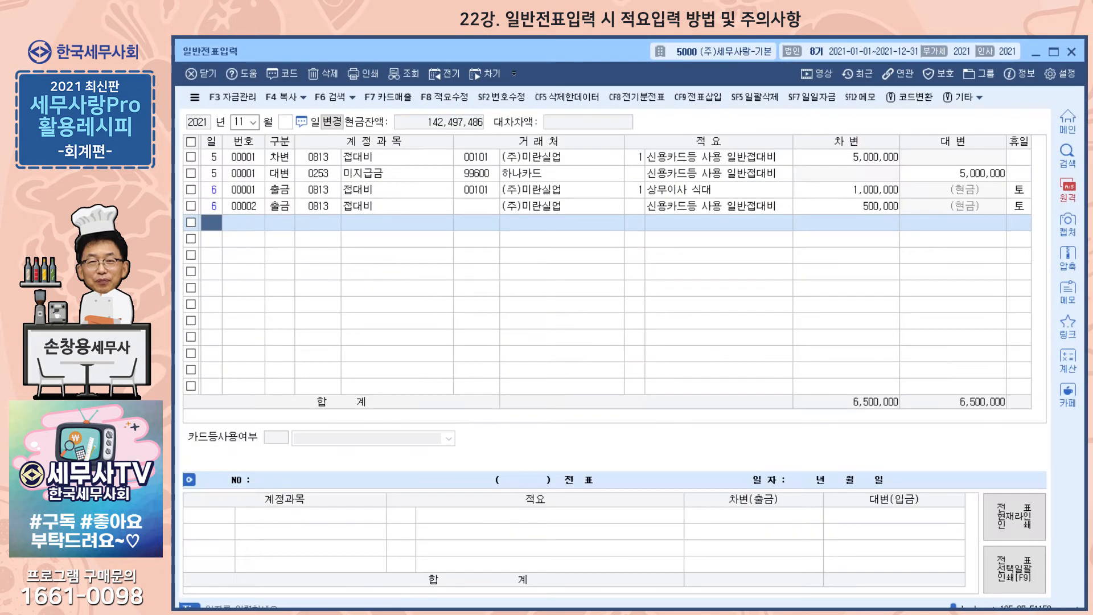
Compare the description codes of the two day 6 접대비 lines in the general voucher entry.
left_click(870, 206)
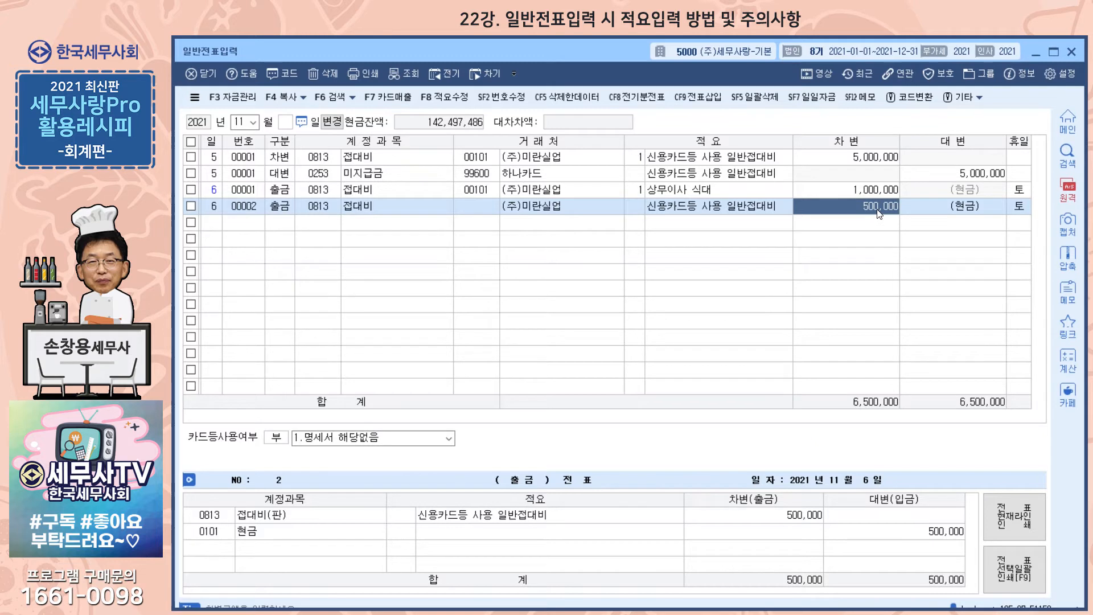
left_click(633, 210)
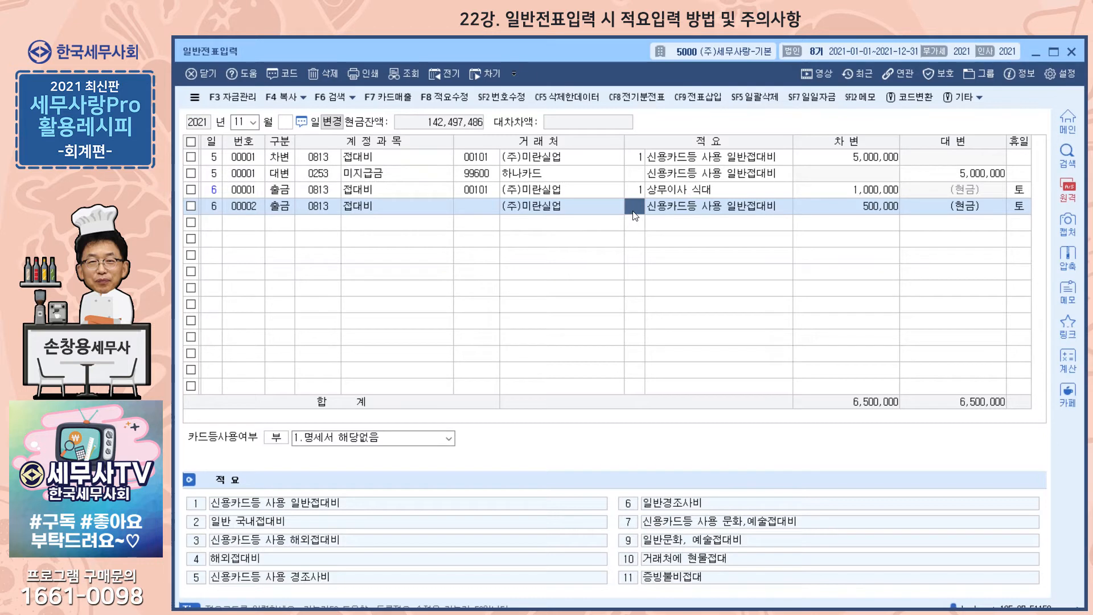
left_click(638, 195)
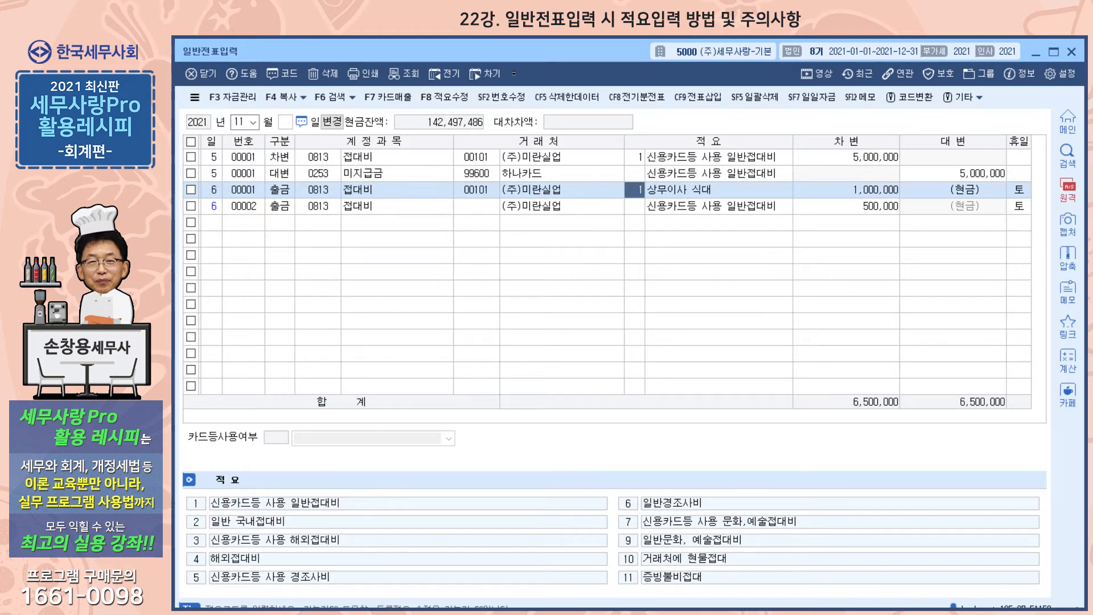
Start another day 6 cash payment (출금) line with account 0153 원재료.
left_click(212, 222)
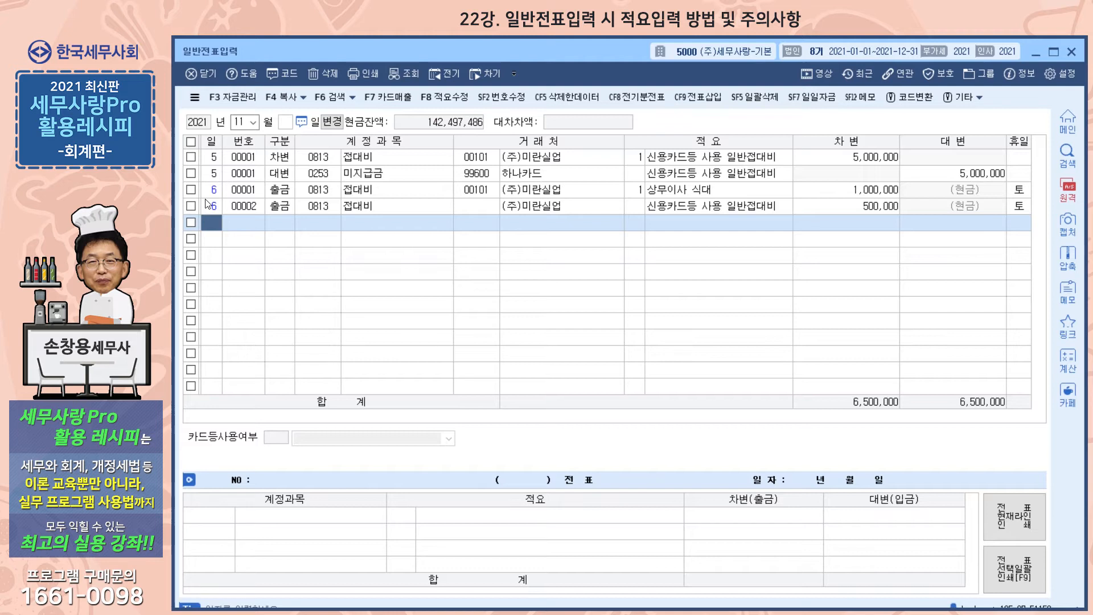
type("6")
key("Return")
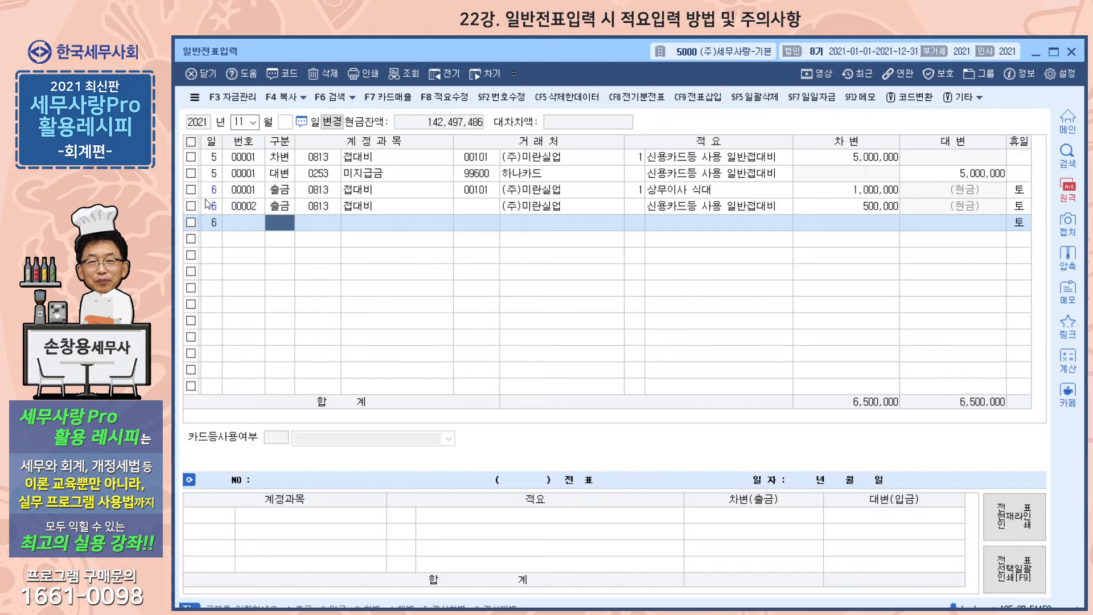
type("1")
type("153")
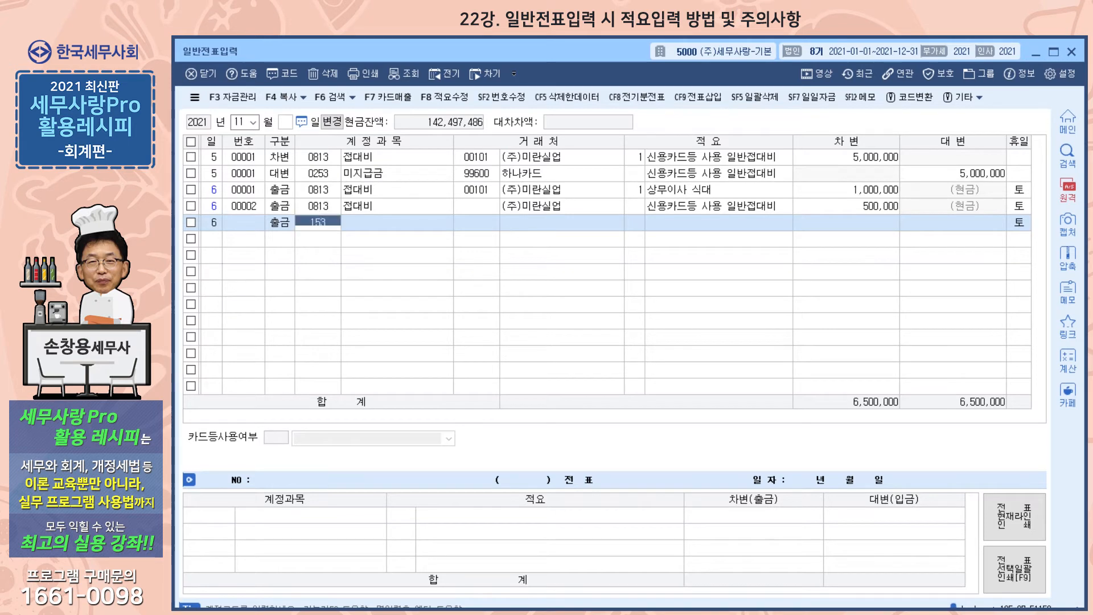
key("Return")
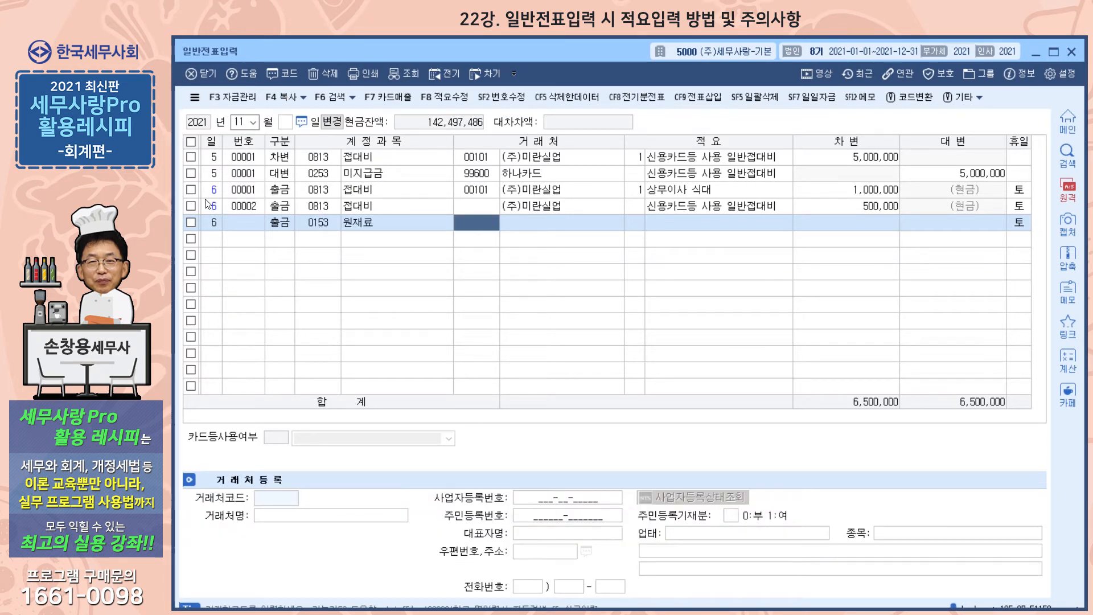
Complete the 원재료 line with vendor (주)미란실업, description code 6 의제매입세액공제신고서 자동반영분, and a debit amount of 100,000.
type("101")
key("Return")
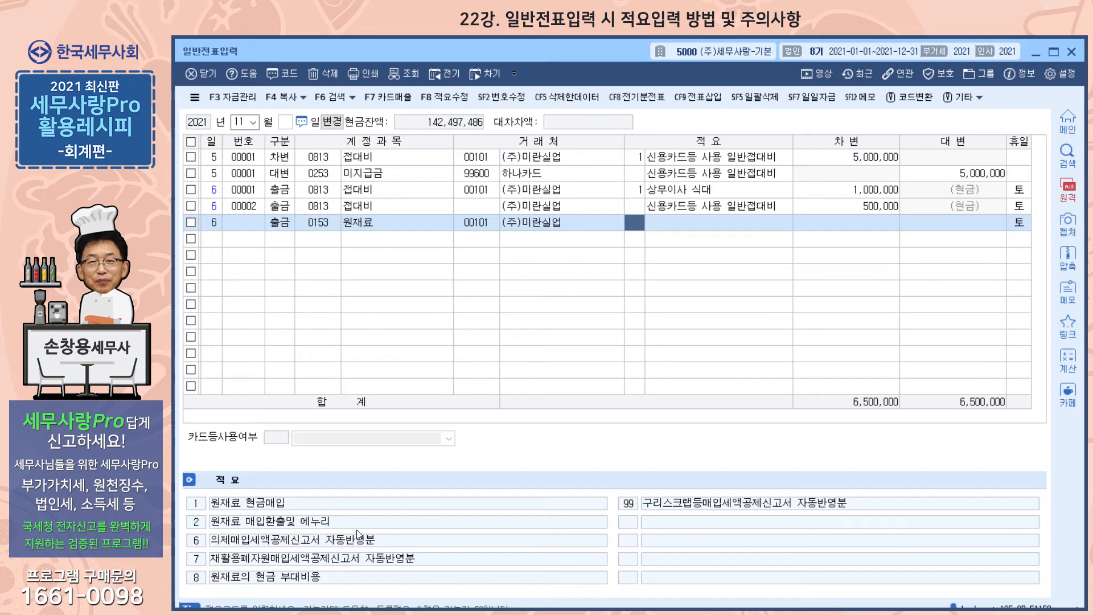
left_click(384, 539)
key("Return")
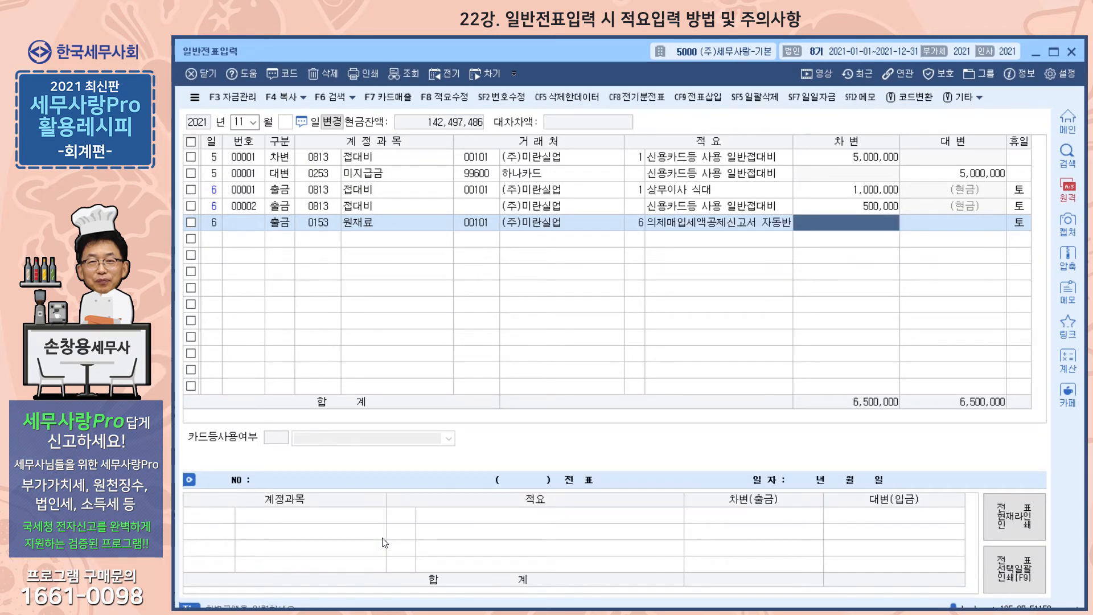
type("1000000")
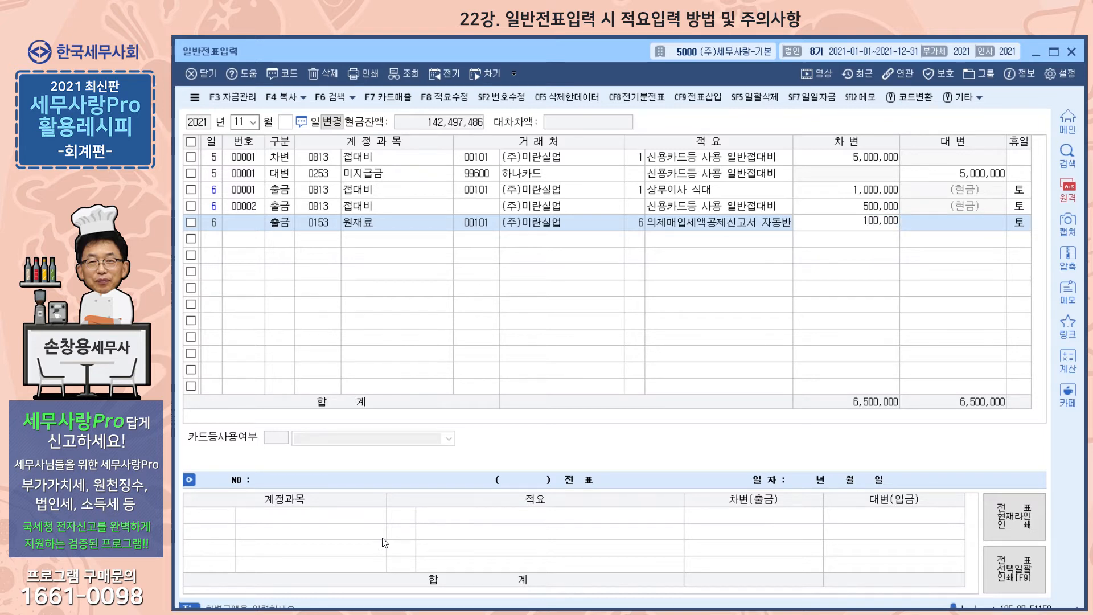
key("Return")
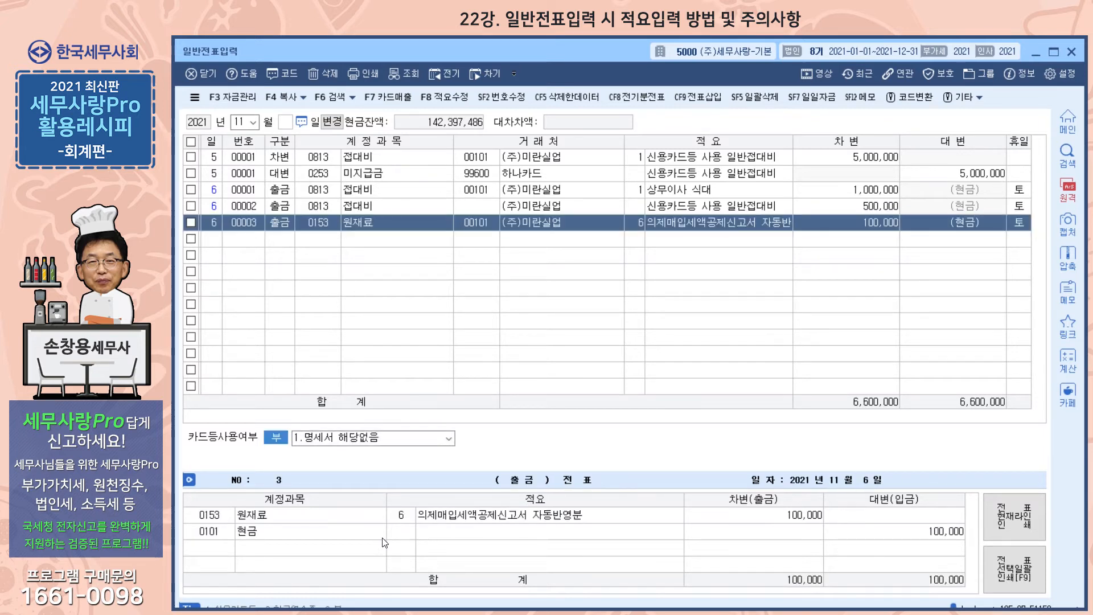
key("Return")
key("Return")
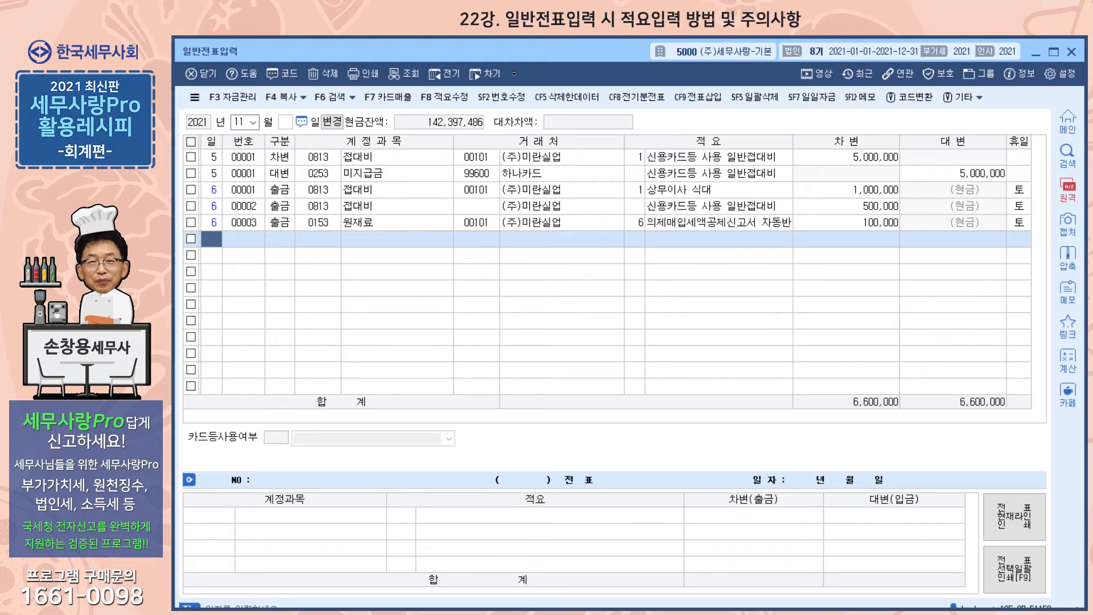
Open 의제매입세액공제신고서 from 부가가치 and query the period from November 2021 to November 2021.
key("Escape")
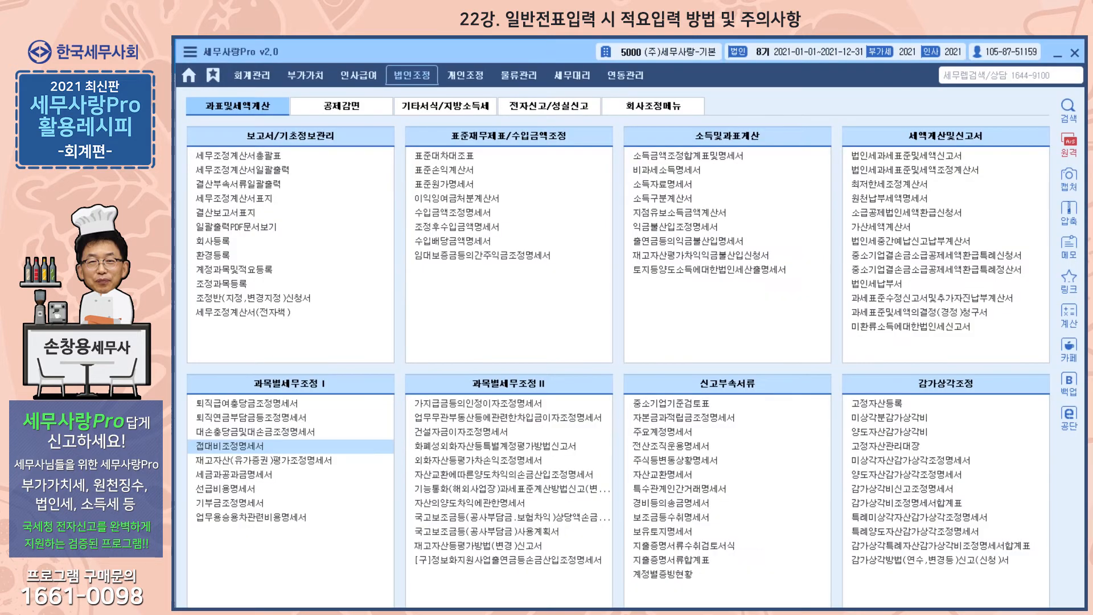
left_click(307, 76)
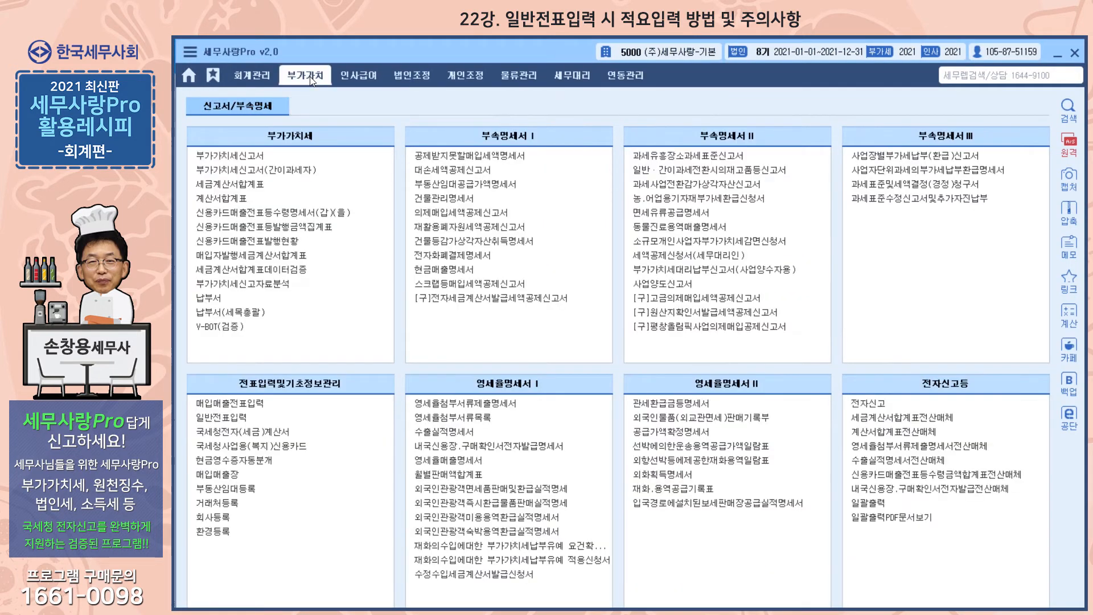
left_click(438, 211)
type("11")
key("Return")
type("11")
key("Return")
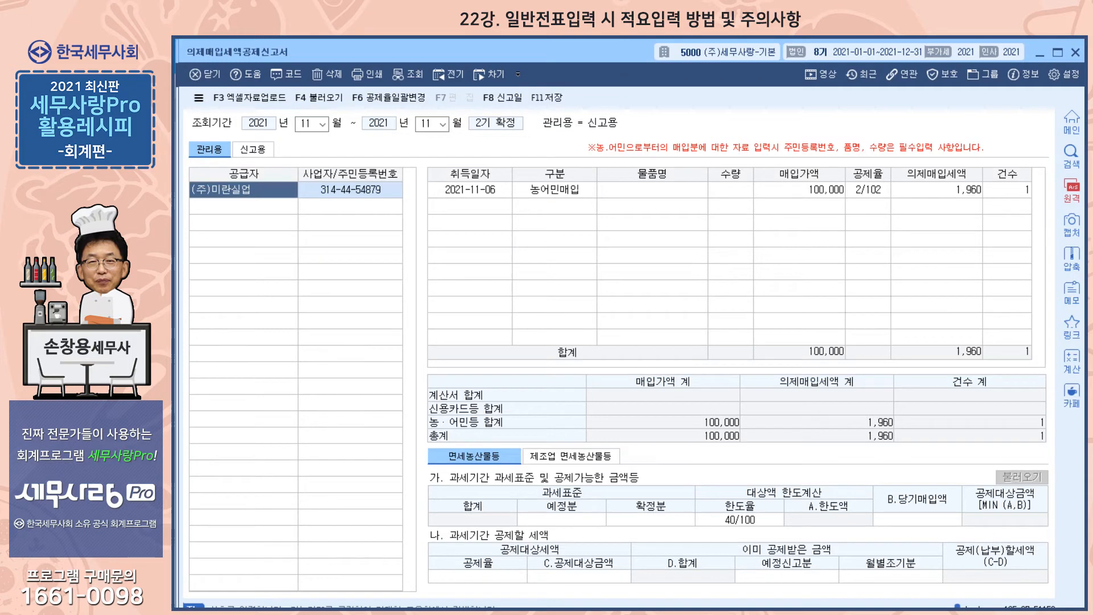
Back in 일반전표입력, start a day 6 cash payment (출금) line with account 0811 복리후생비, keeping vendor (주)미란실업 and no description code.
left_click(646, 612)
left_click(718, 220)
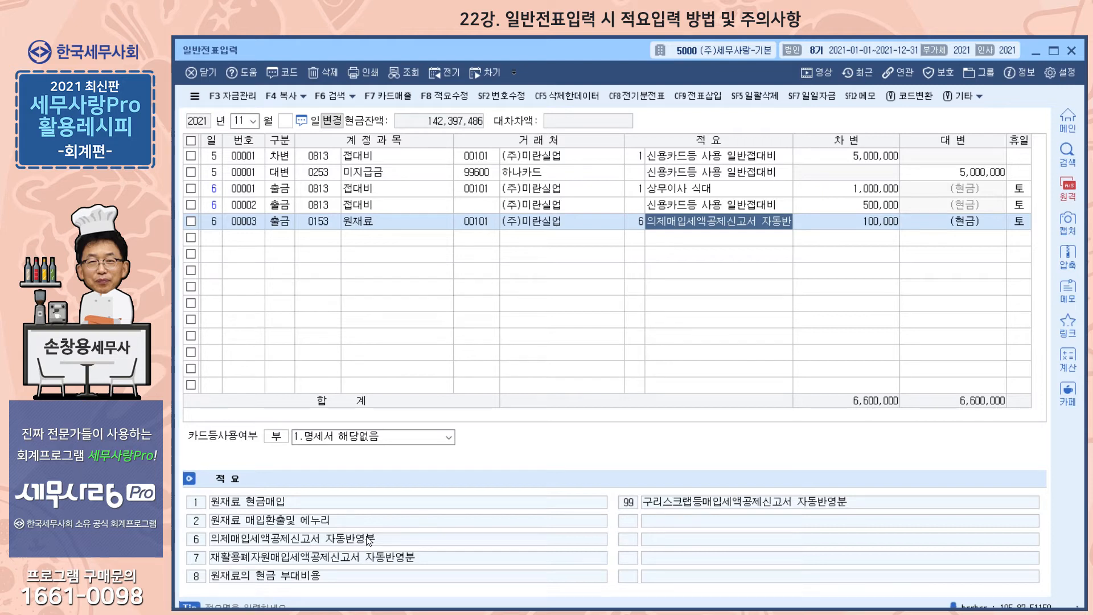
left_click(215, 238)
type("6")
key("Return")
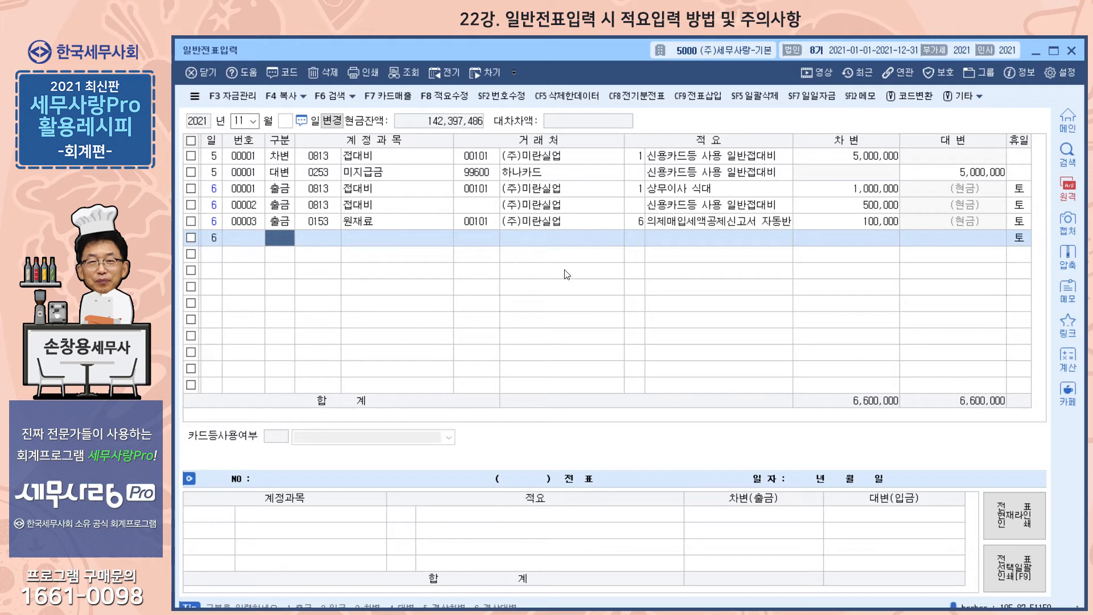
type("1")
key("Return")
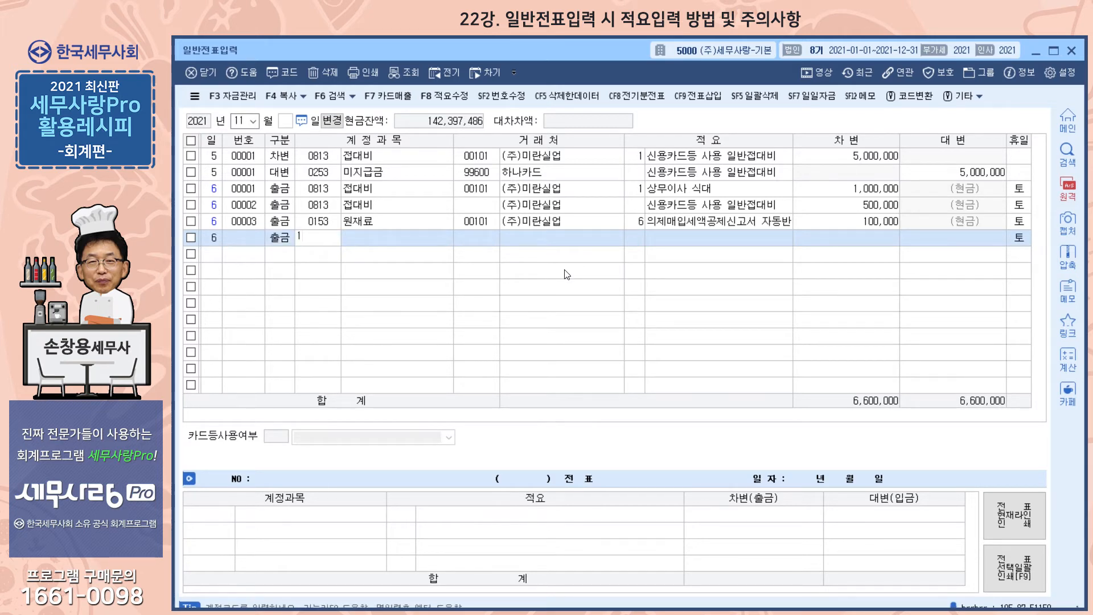
type("0811")
key("Return")
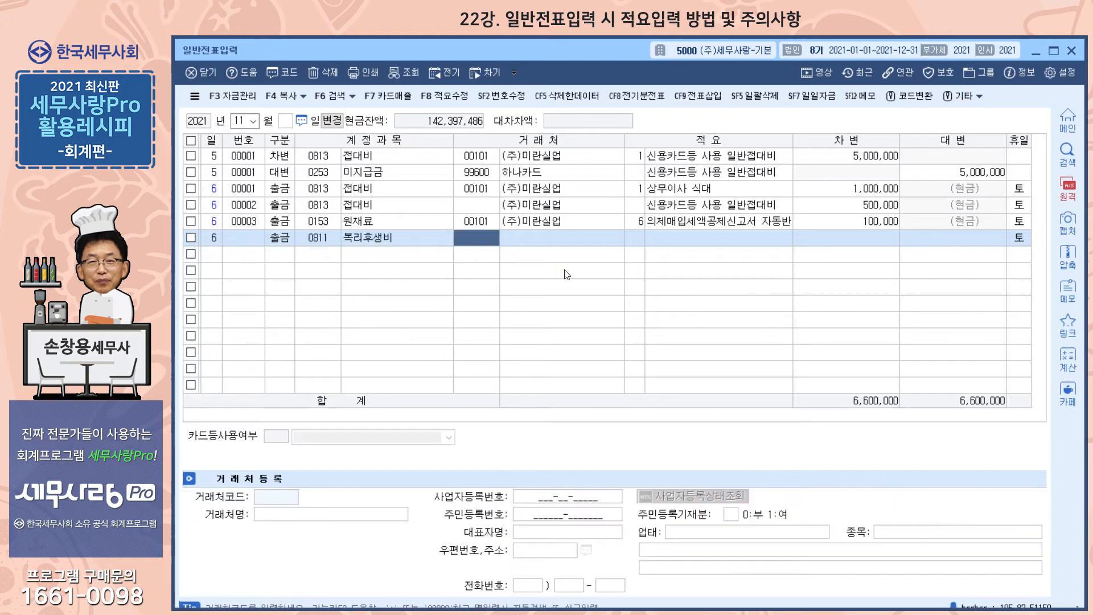
key("Return")
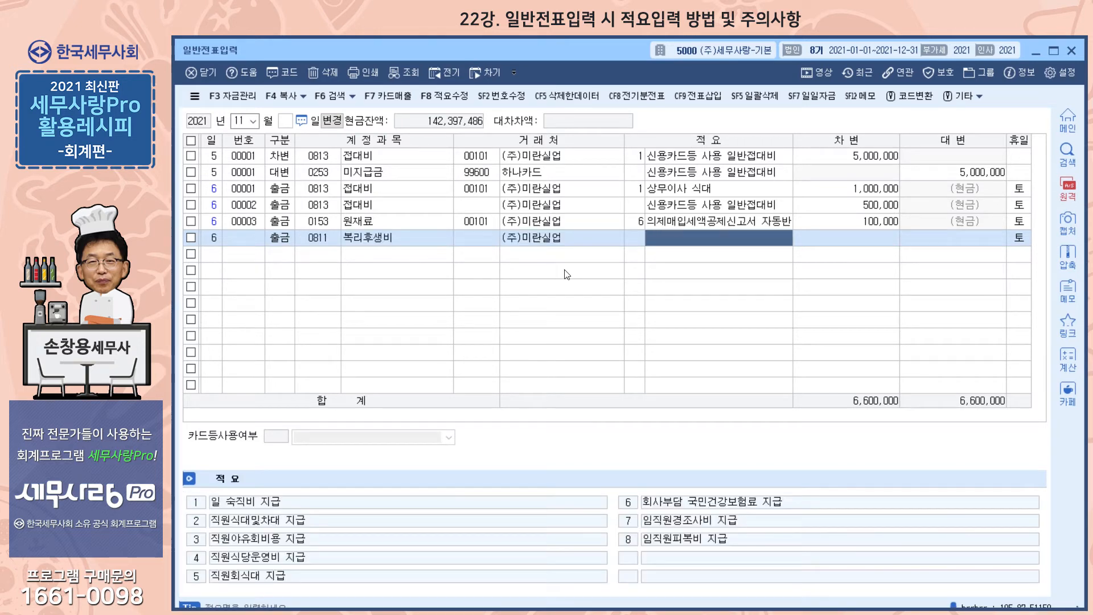
Enter 직원식대 as the description text of the 복리후생비 line.
type("직원식")
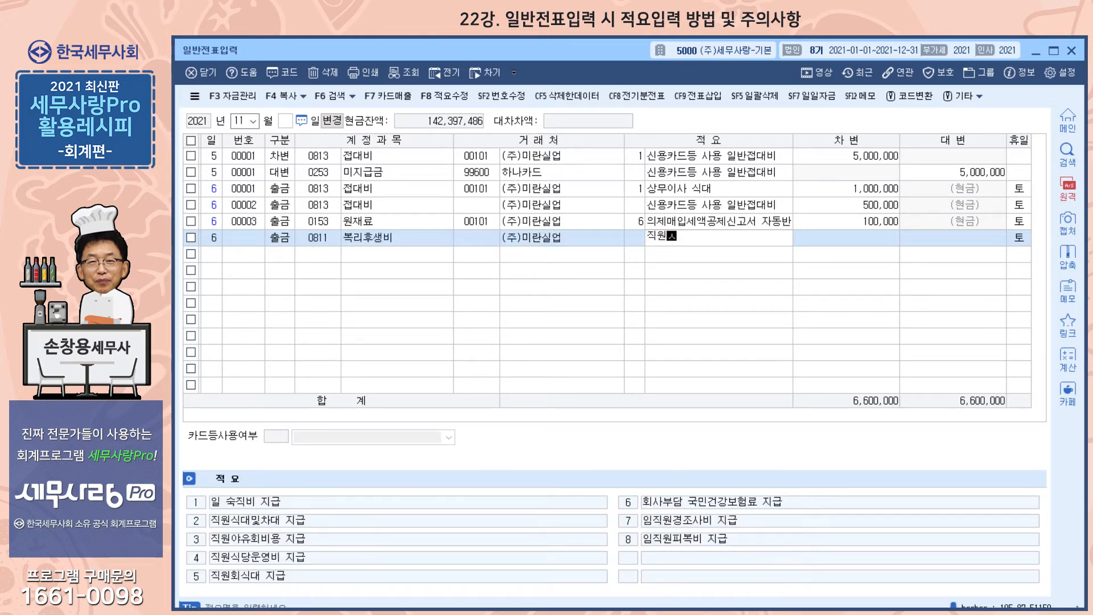
type("대")
key("Return")
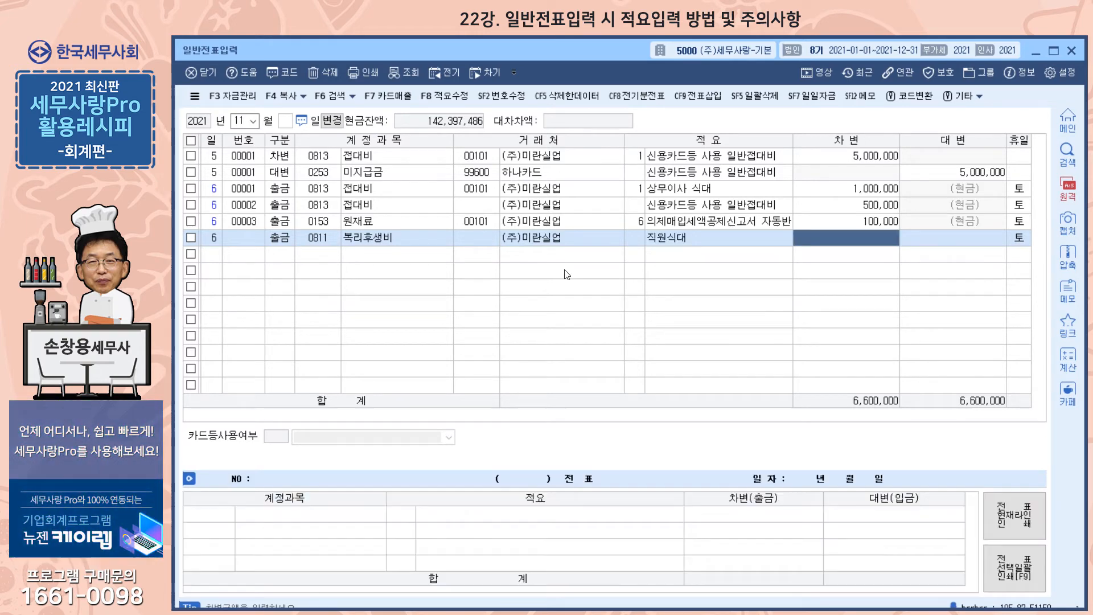
Replace the 복리후생비 line's description text with 직원간식대 and set the debit amount to 20,000.
key("Left")
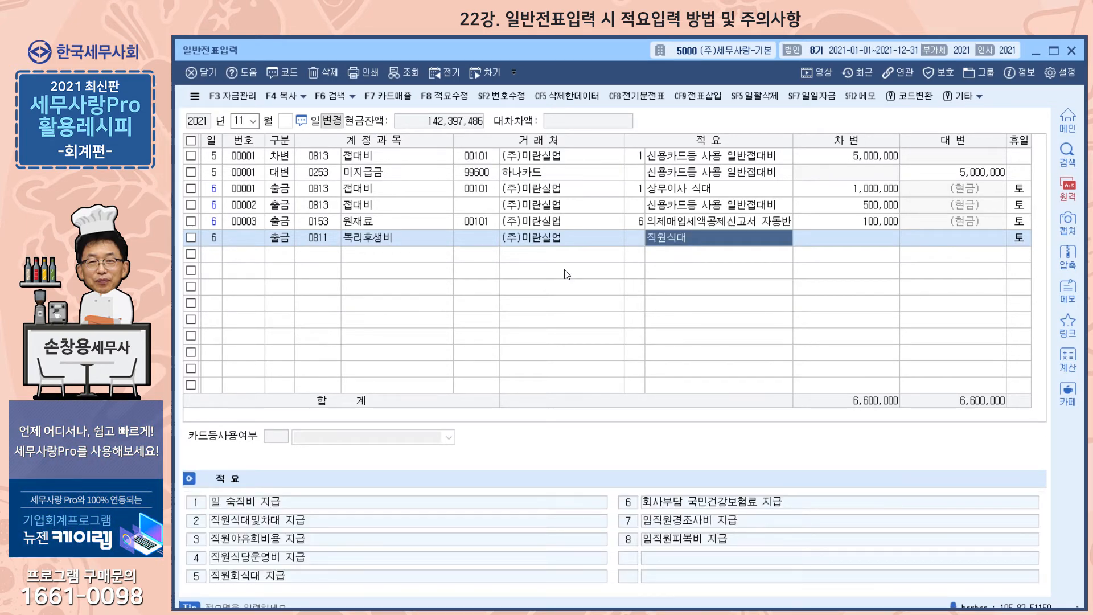
type("직원간ㅅ")
type("식대")
key("Return")
type("20,000")
key("Return")
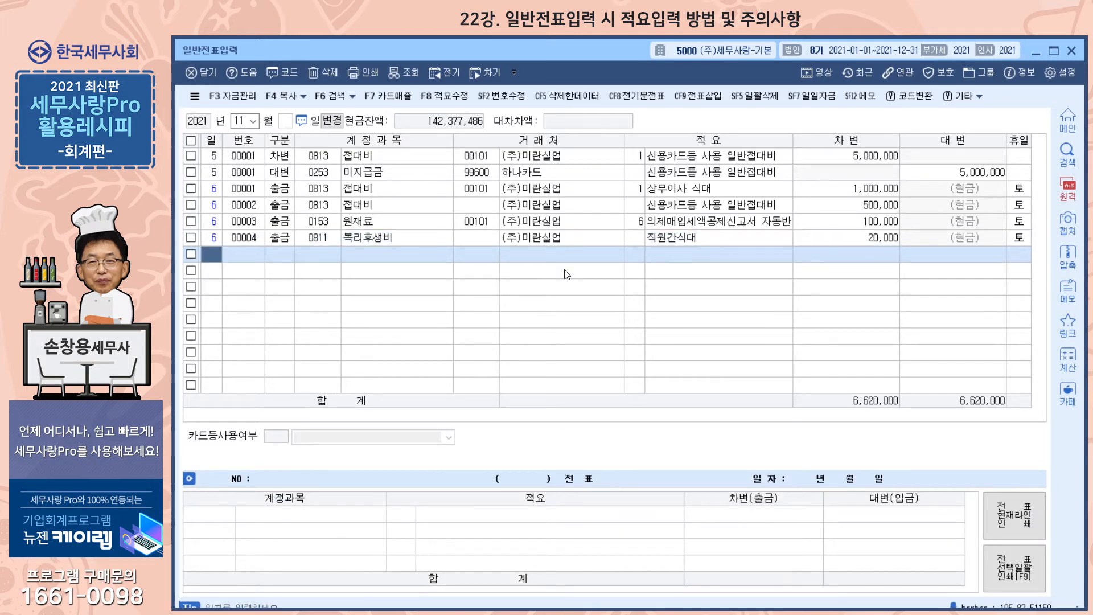
Edit the registered descriptions of 복리후생비 with 적요수정, changing number 2 to 직원간식대, and confirm the list.
left_click(689, 237)
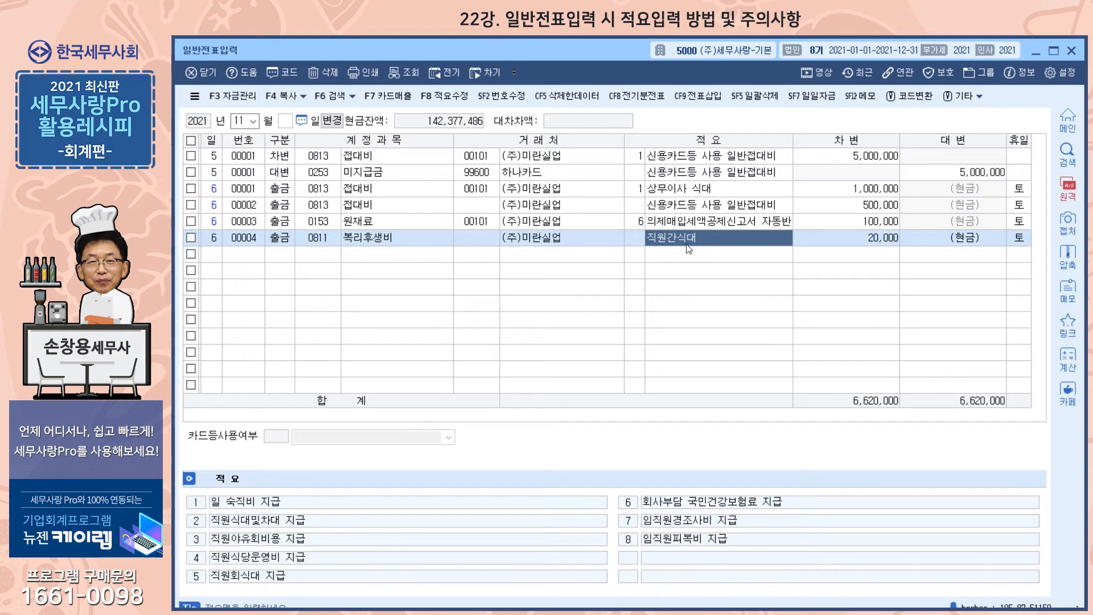
left_click(438, 101)
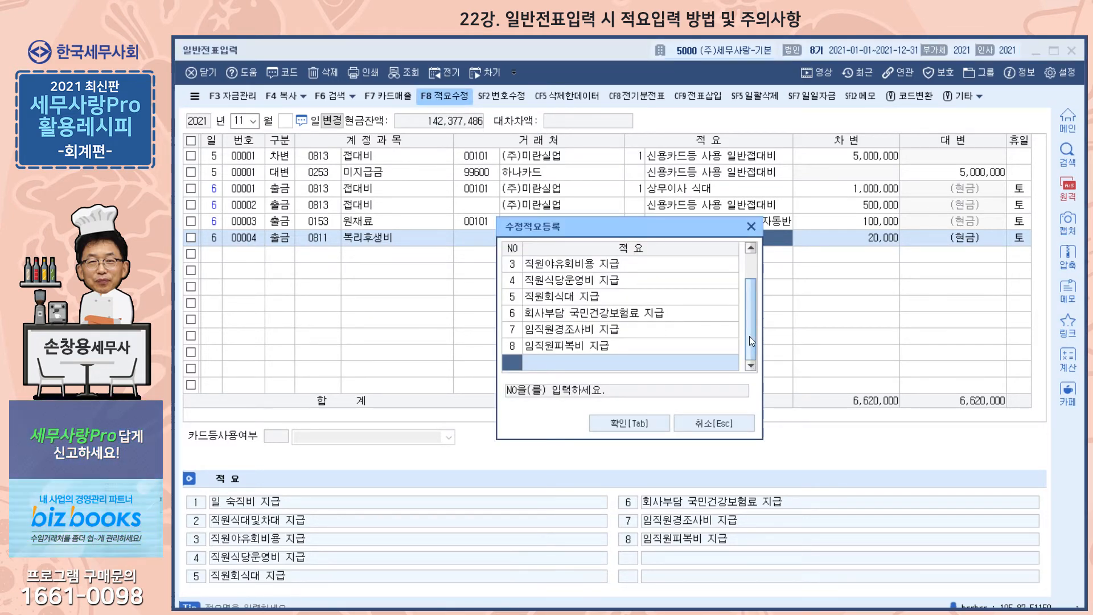
left_click_drag(749, 336, 749, 322)
left_click(589, 281)
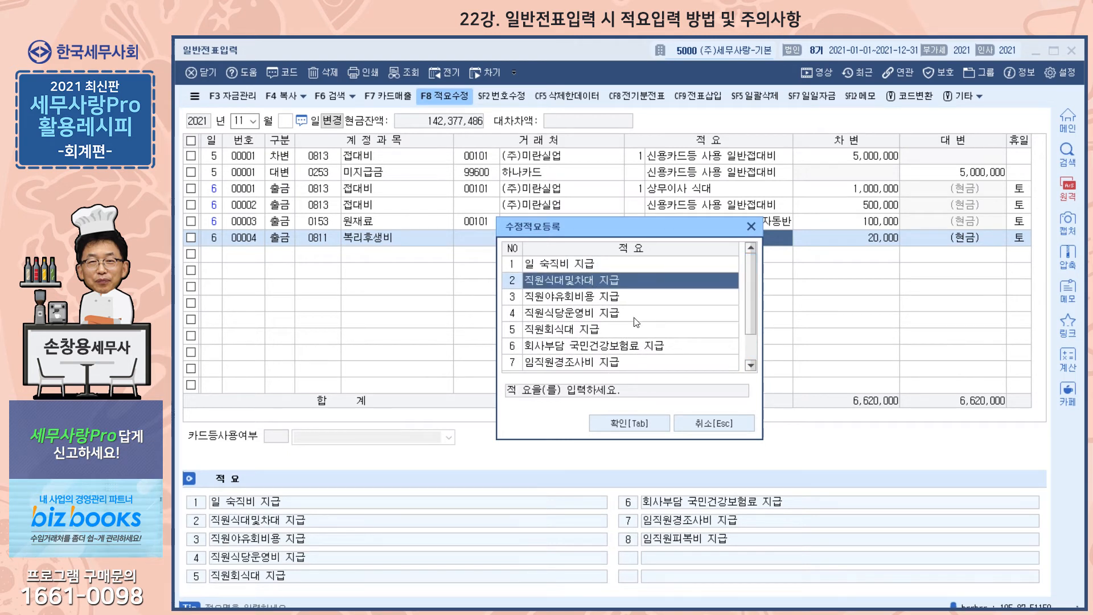
type("직원ㄱ")
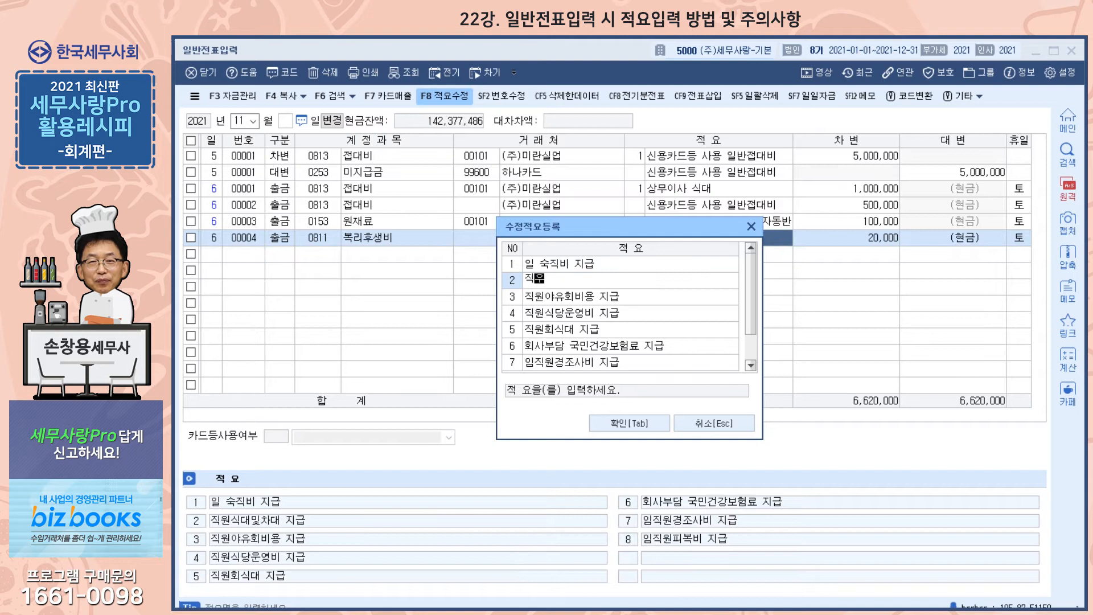
type("간식대")
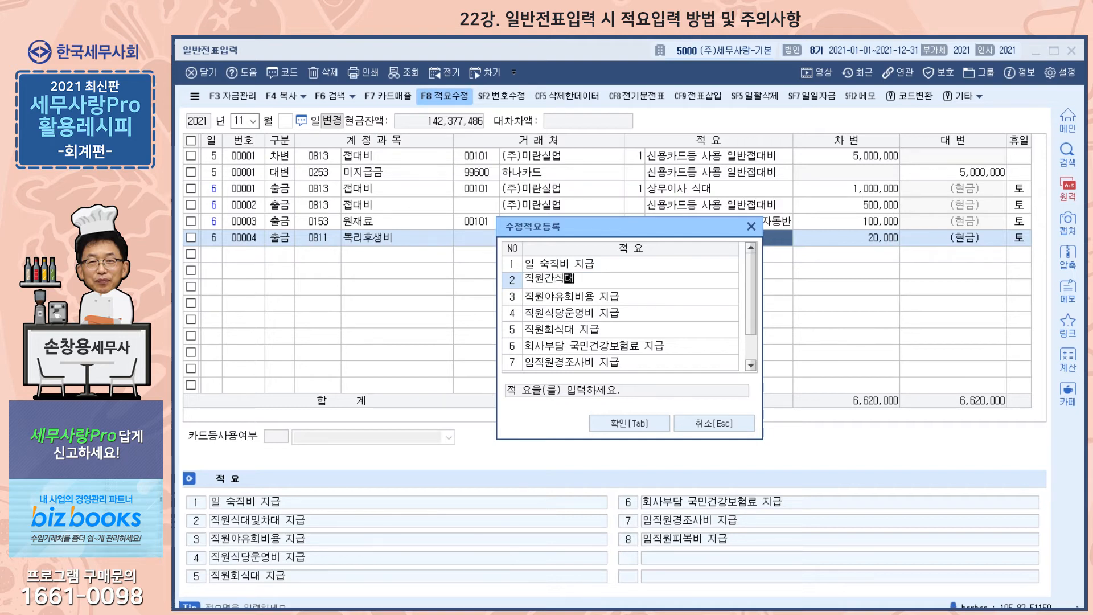
key("Return")
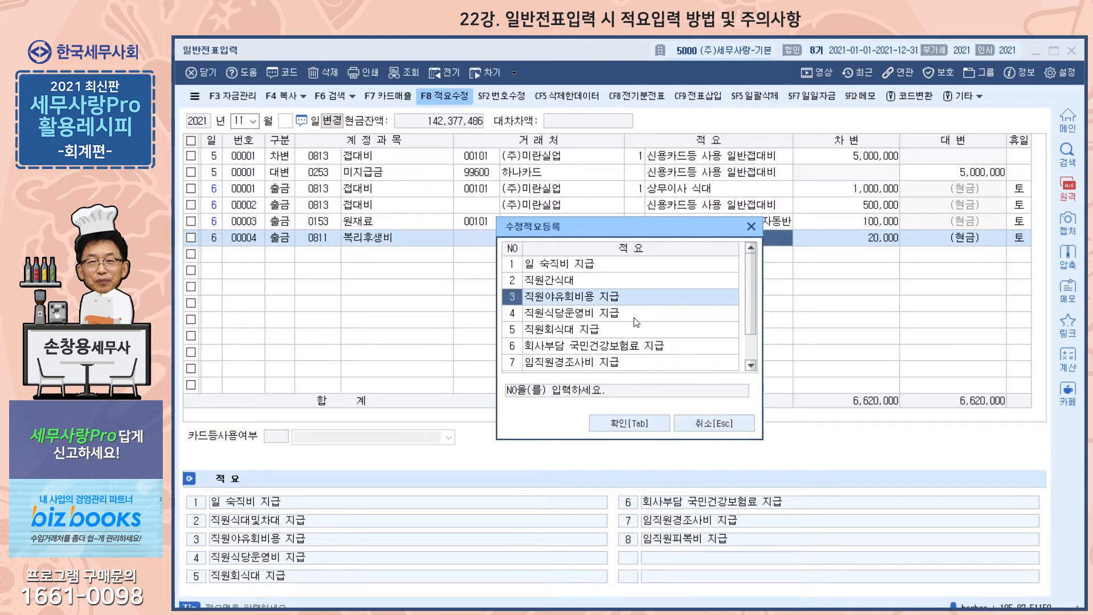
left_click(628, 424)
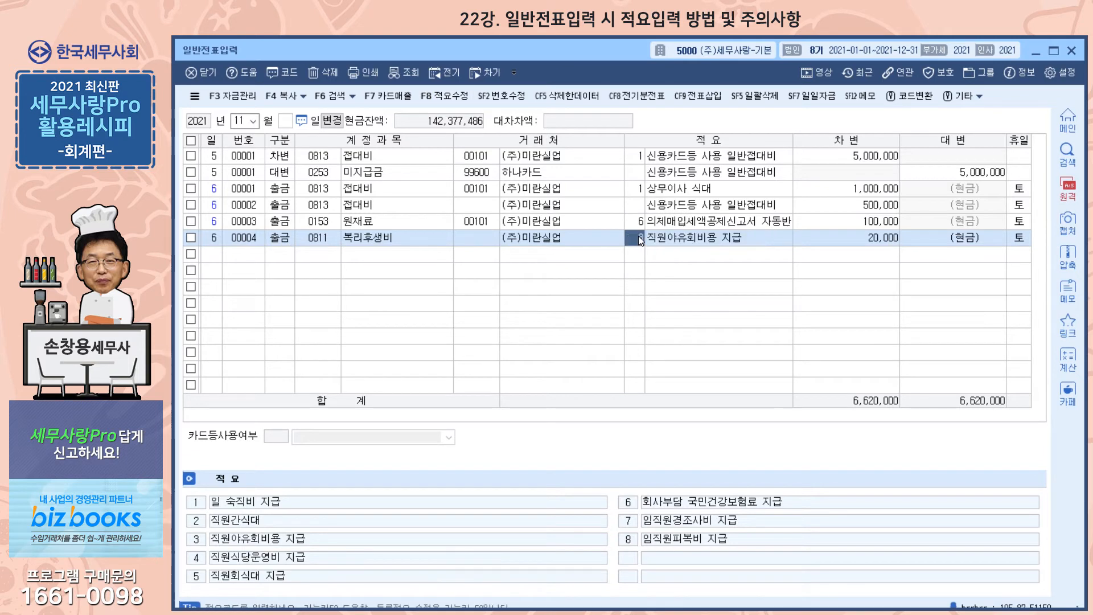
Apply description code 2 직원간식대 to the 복리후생비 line and set its debit amount to 100,000.
type("2")
key("Return")
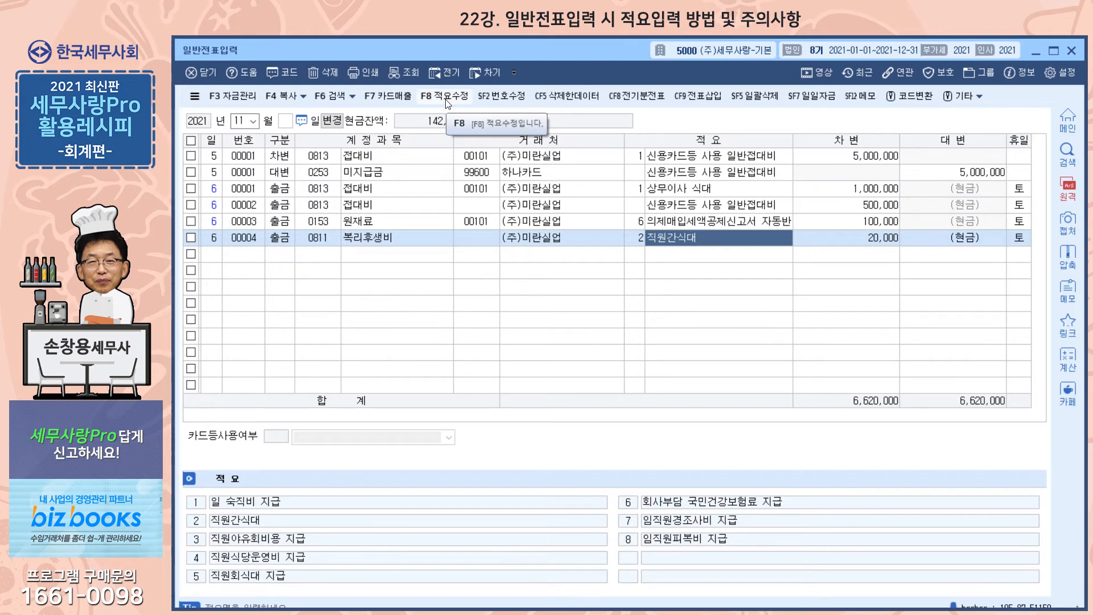
key("Return")
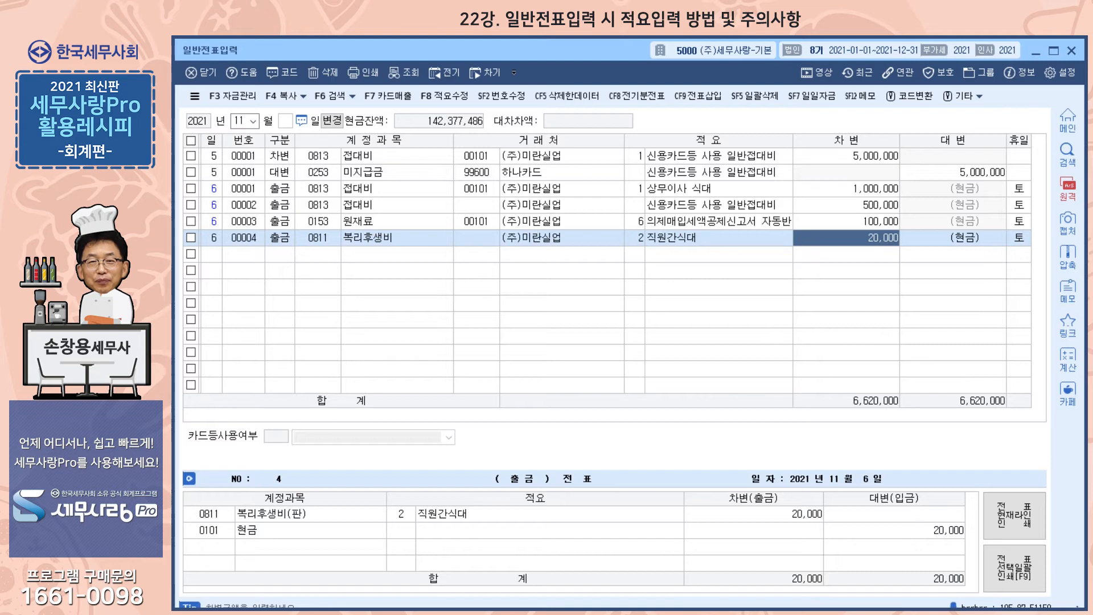
type("100,000")
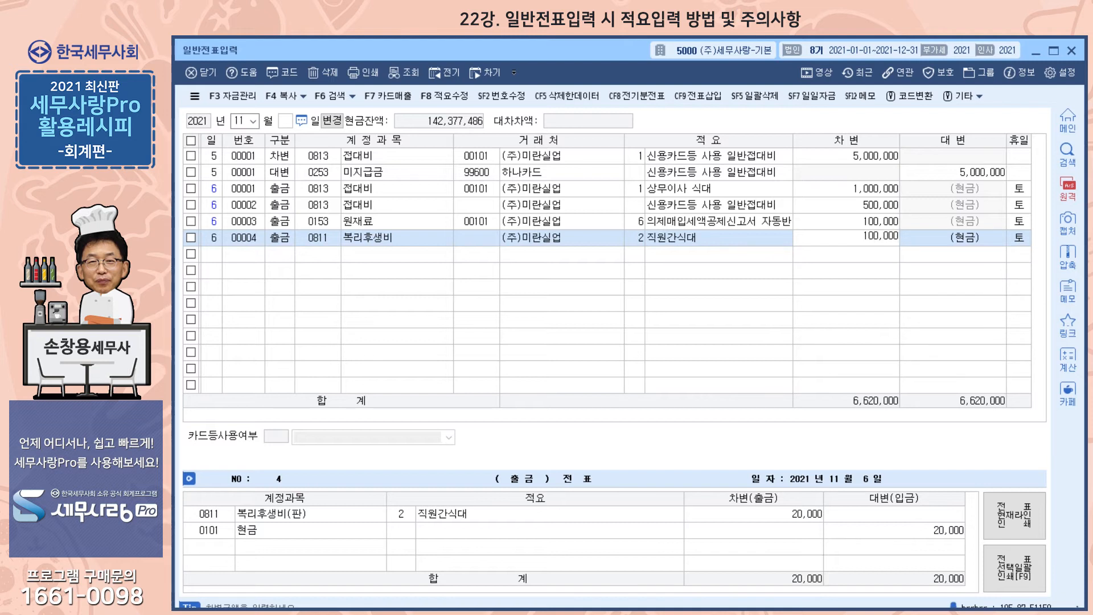
key("Return")
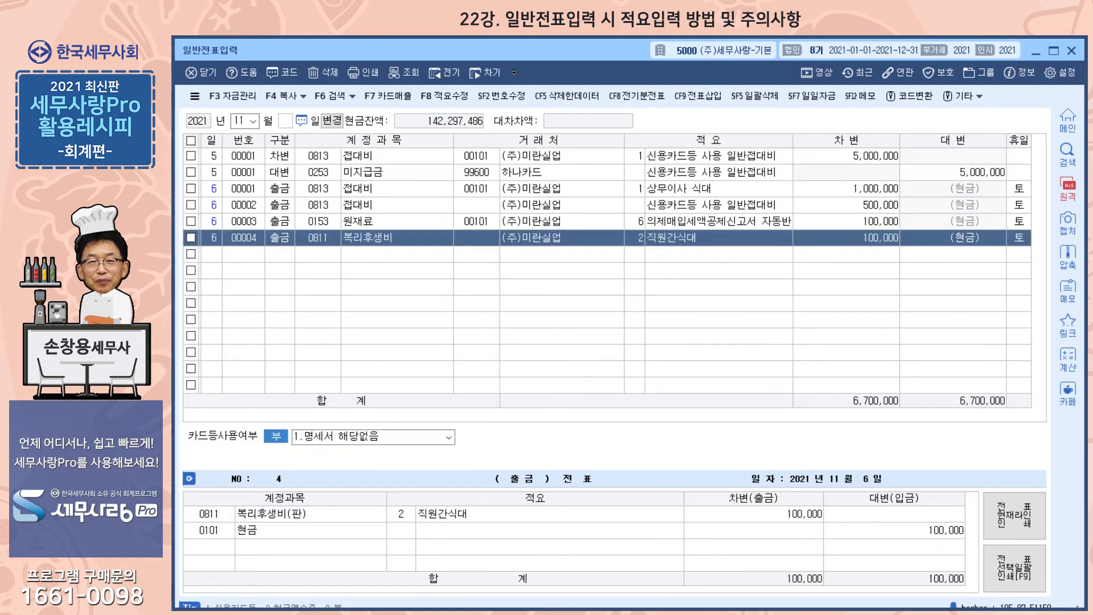
left_click(863, 238)
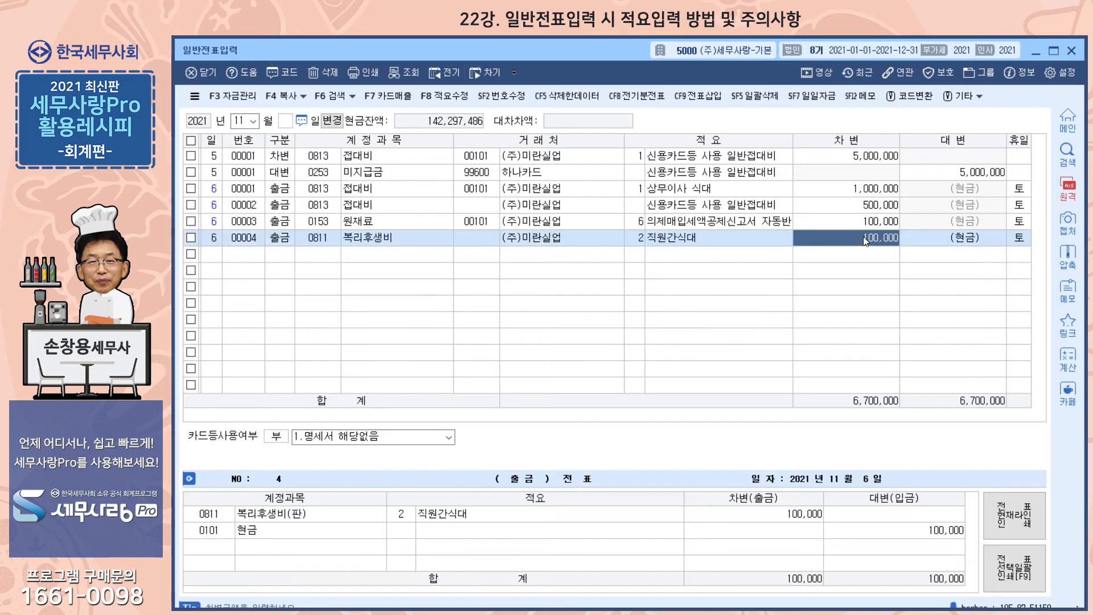
type("100")
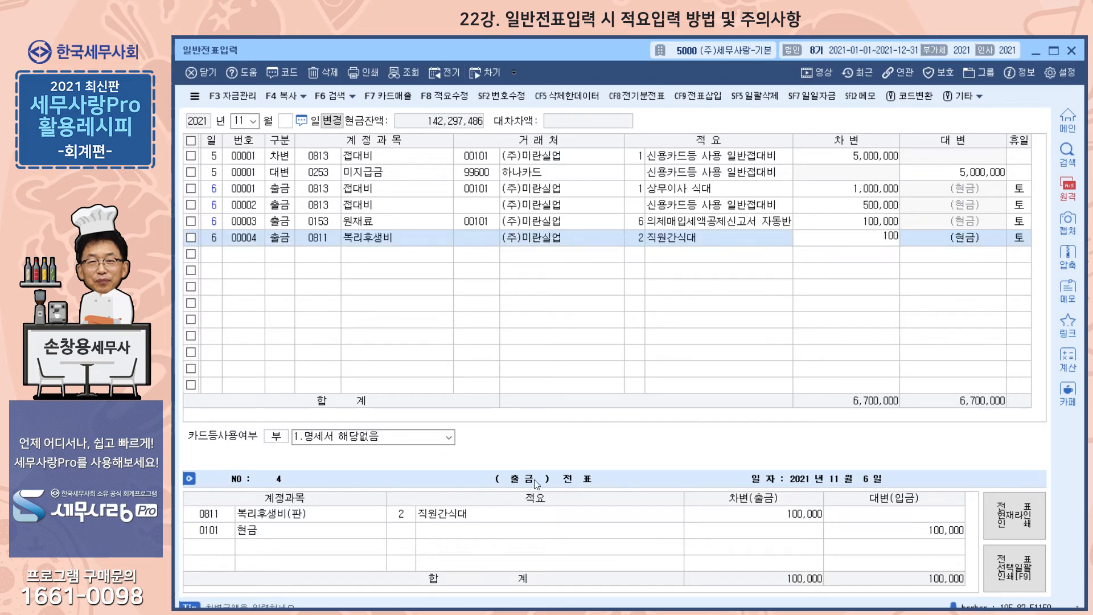
type(",000")
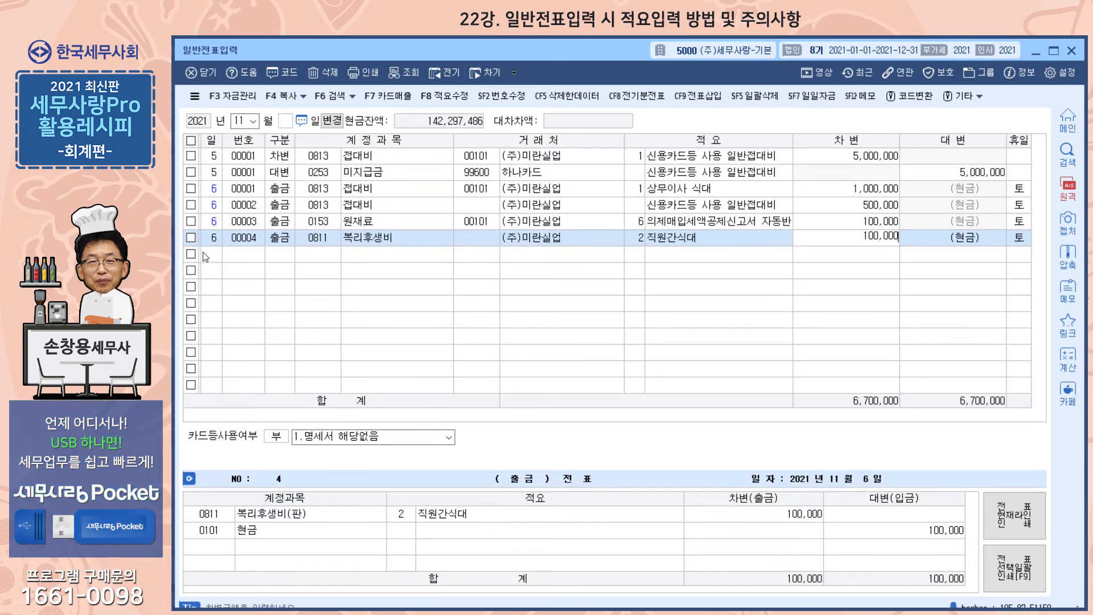
key("Return")
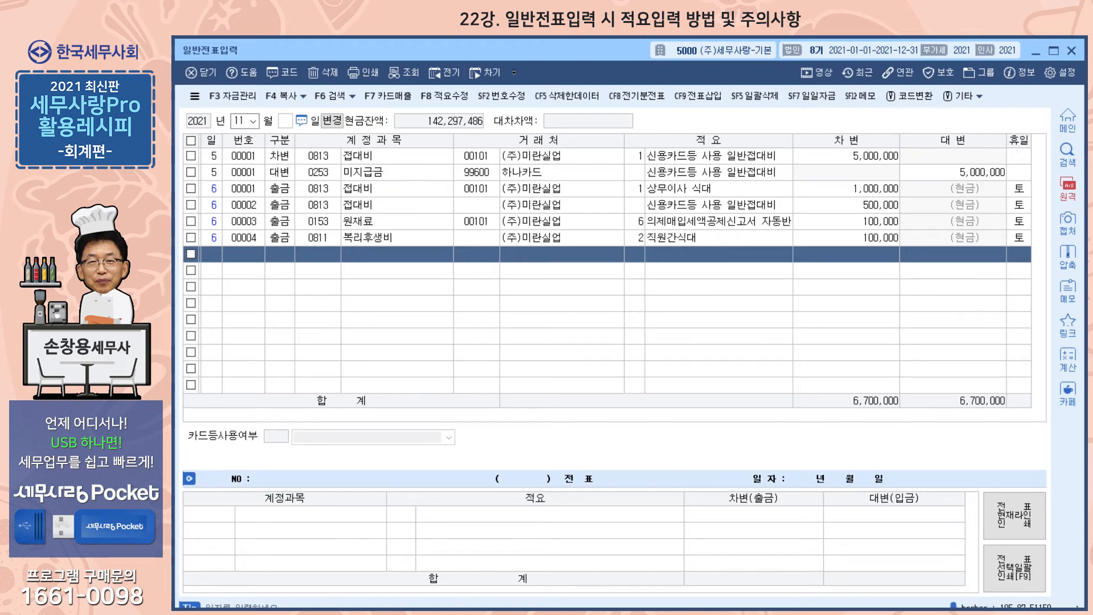
Bring up the February 6, 2021 vouchers and examine the 보통예금 and 단기차입금 transfer voucher lines.
left_click(243, 122)
type("020")
key("Return")
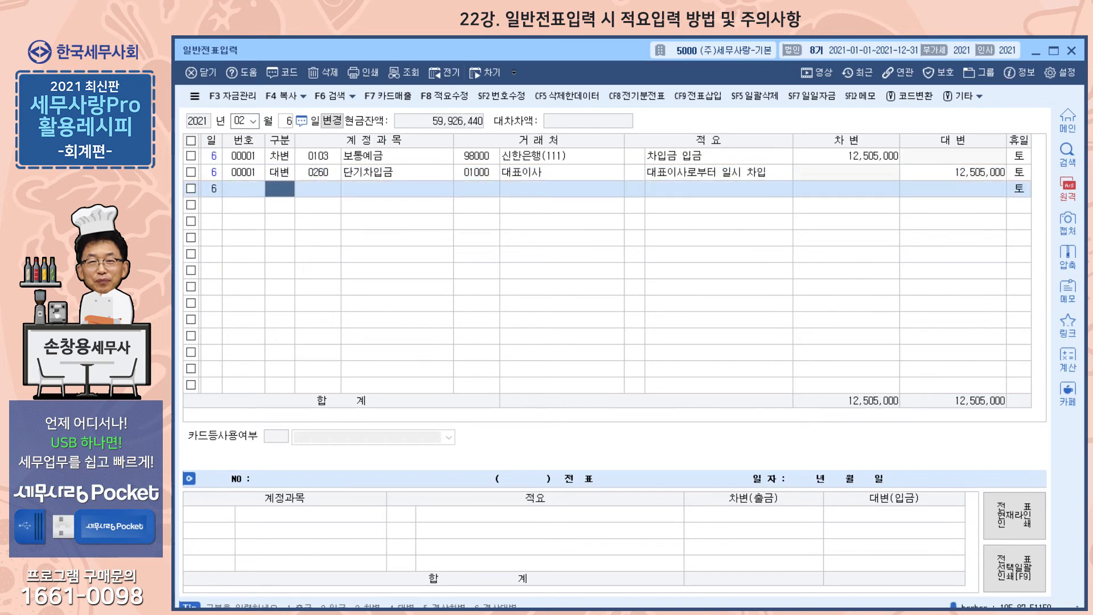
left_click(384, 159)
left_click(393, 173)
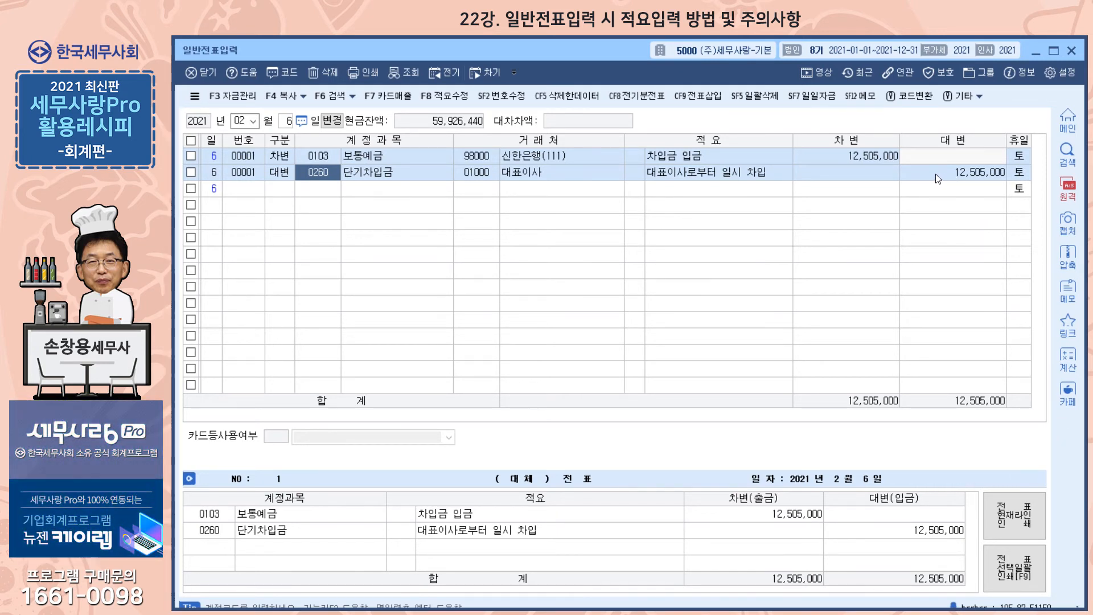
left_click(853, 153)
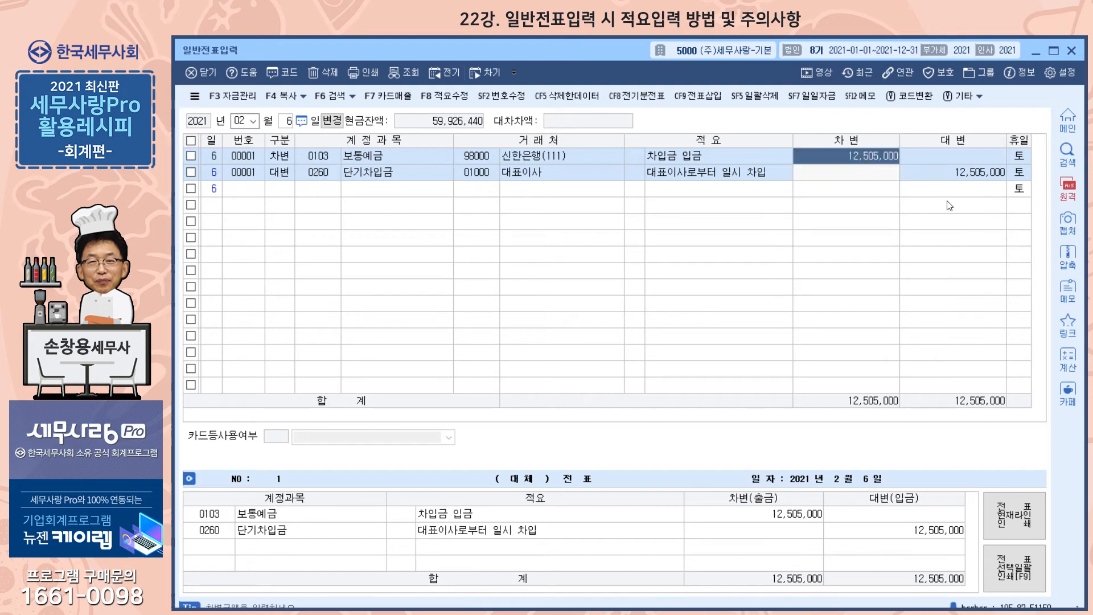
Set the 단기차입금 credit amount and the 보통예금 debit amount of the February 6 voucher to 12,383,000.
left_click(977, 174)
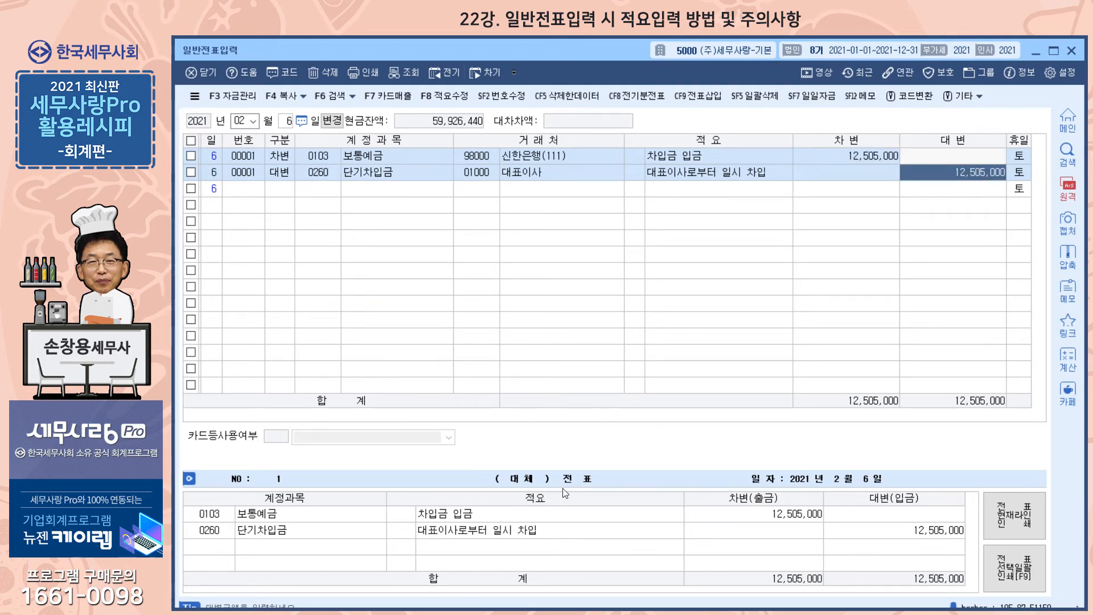
type("12383000")
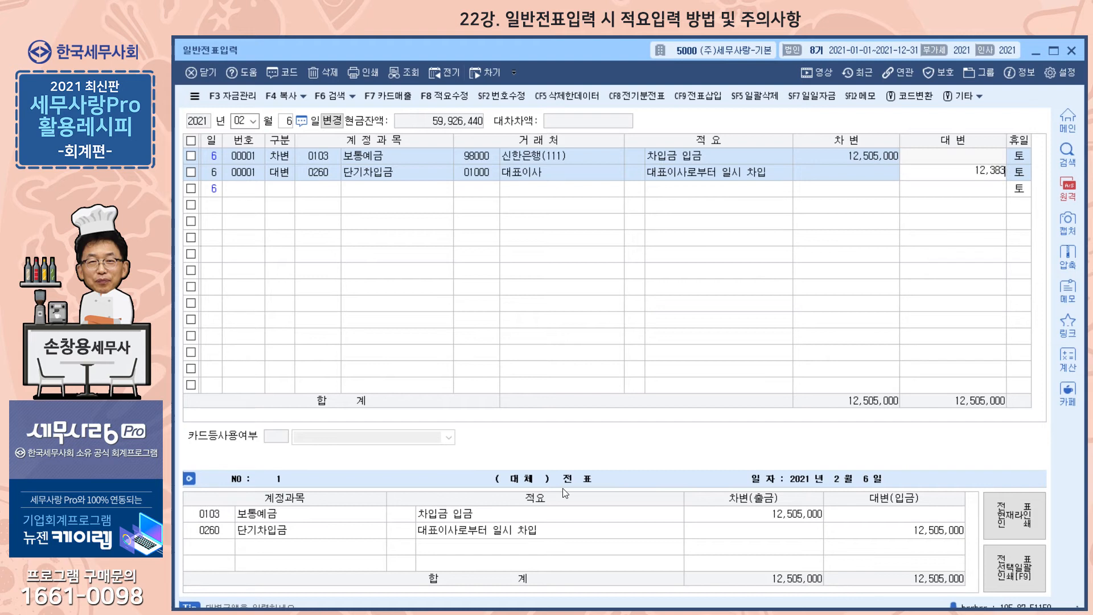
key("Return")
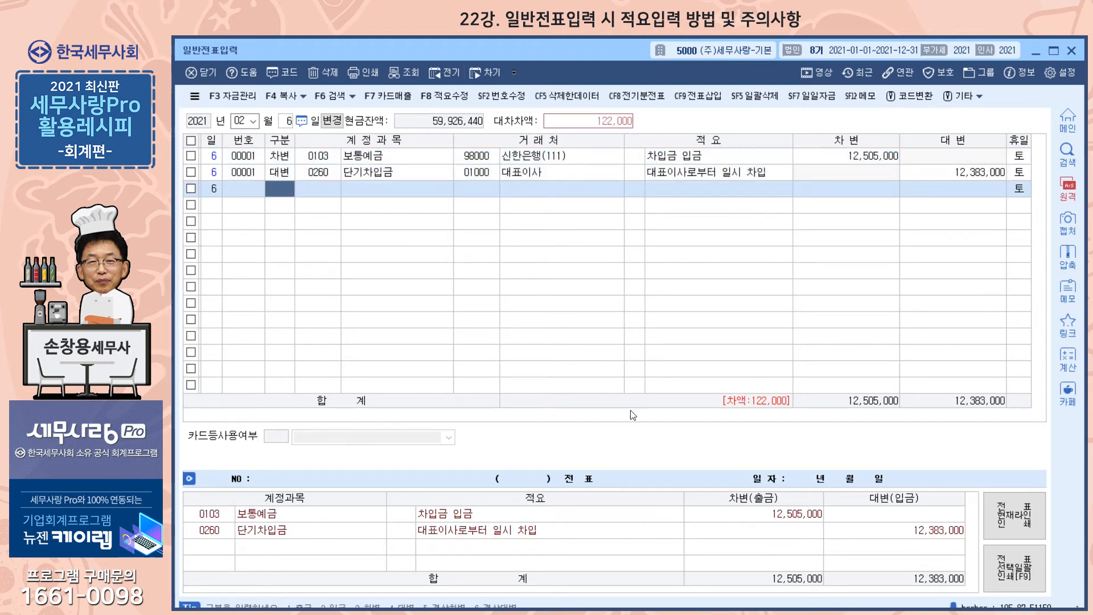
left_click(861, 162)
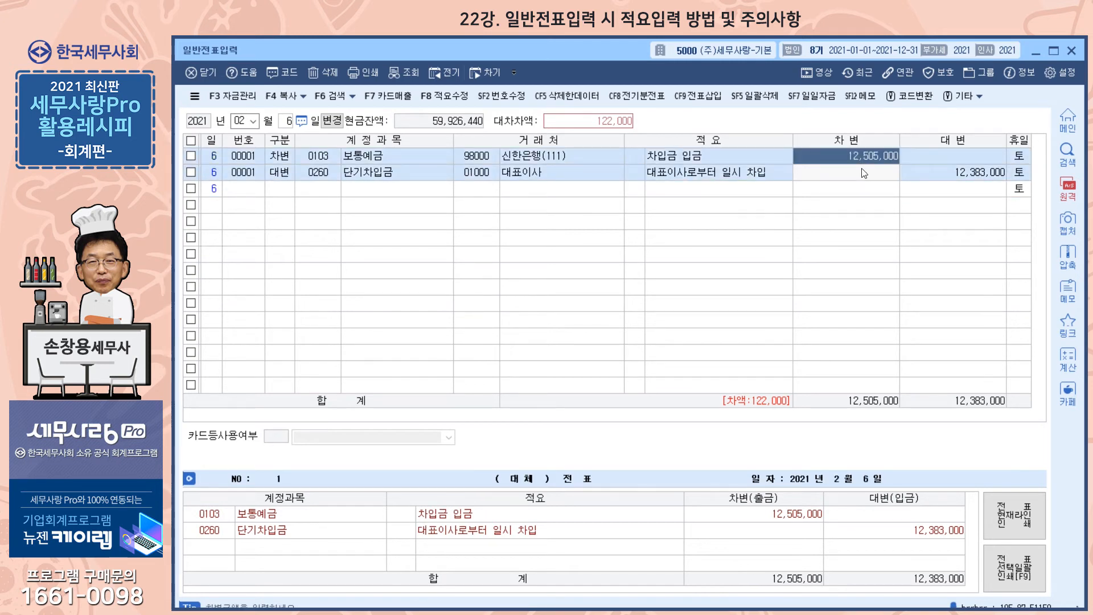
type("12383000")
key("Return")
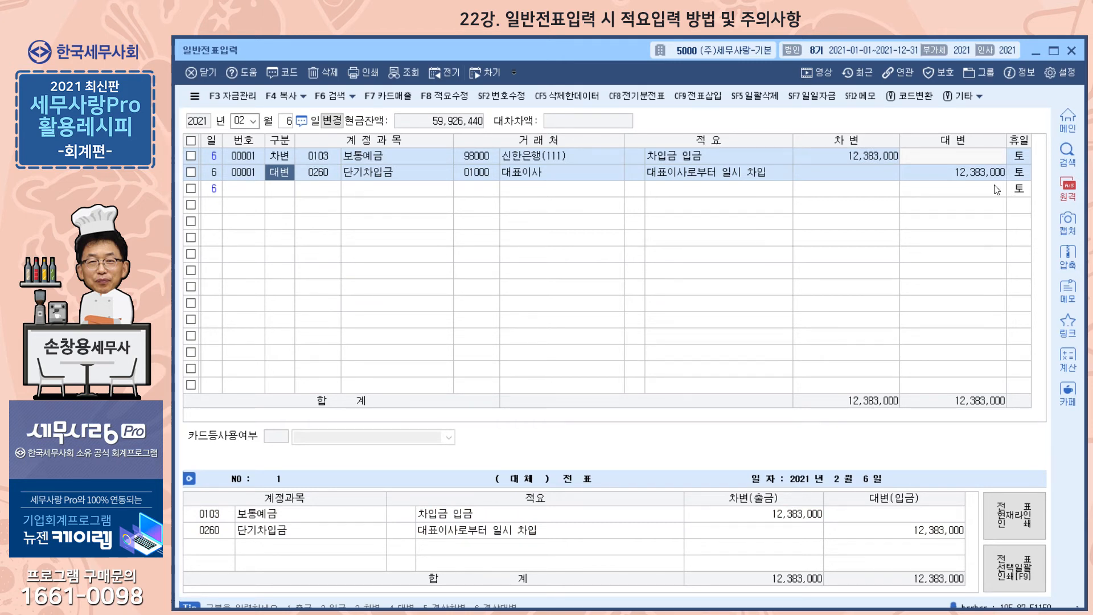
Set the 보통예금 debit amount to 12,585,000 and automatically fill the 단기차입금 credit amount so the voucher balances.
left_click(879, 155)
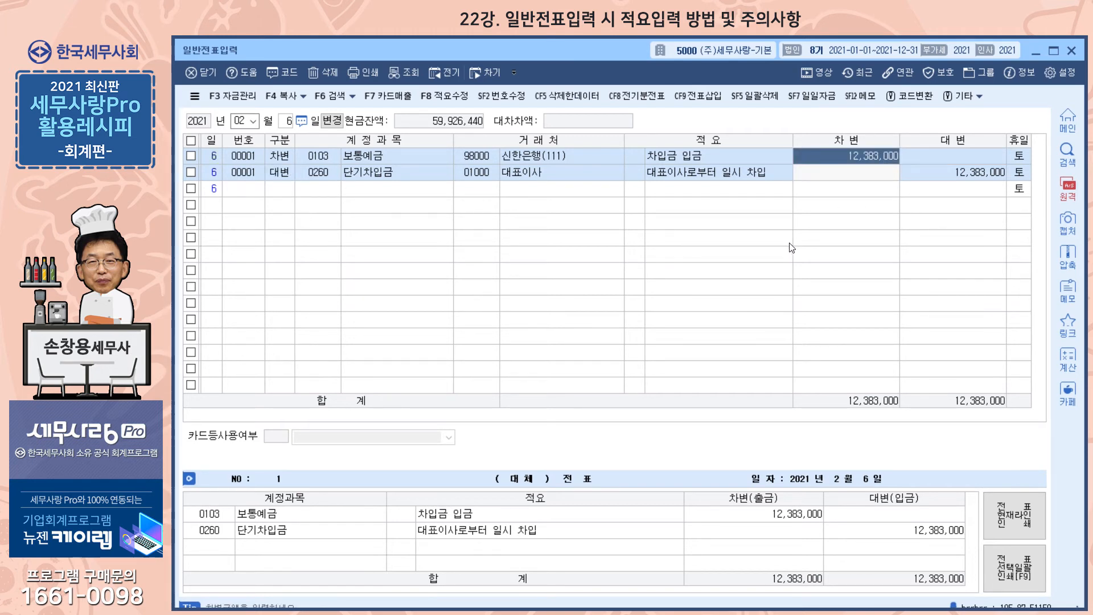
type("12,585,000")
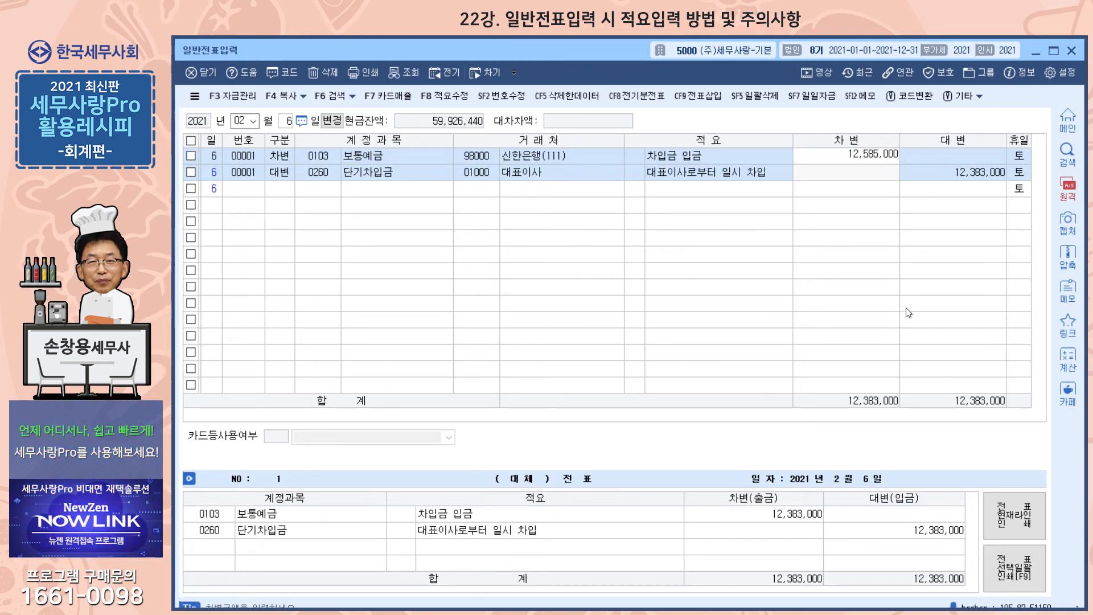
key("Return")
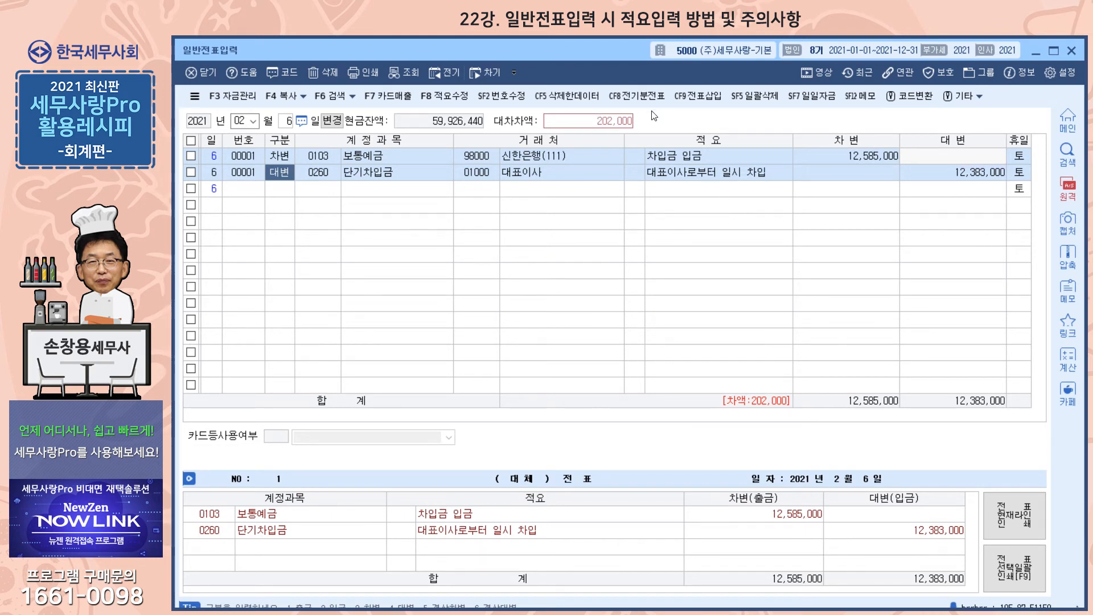
left_click(965, 174)
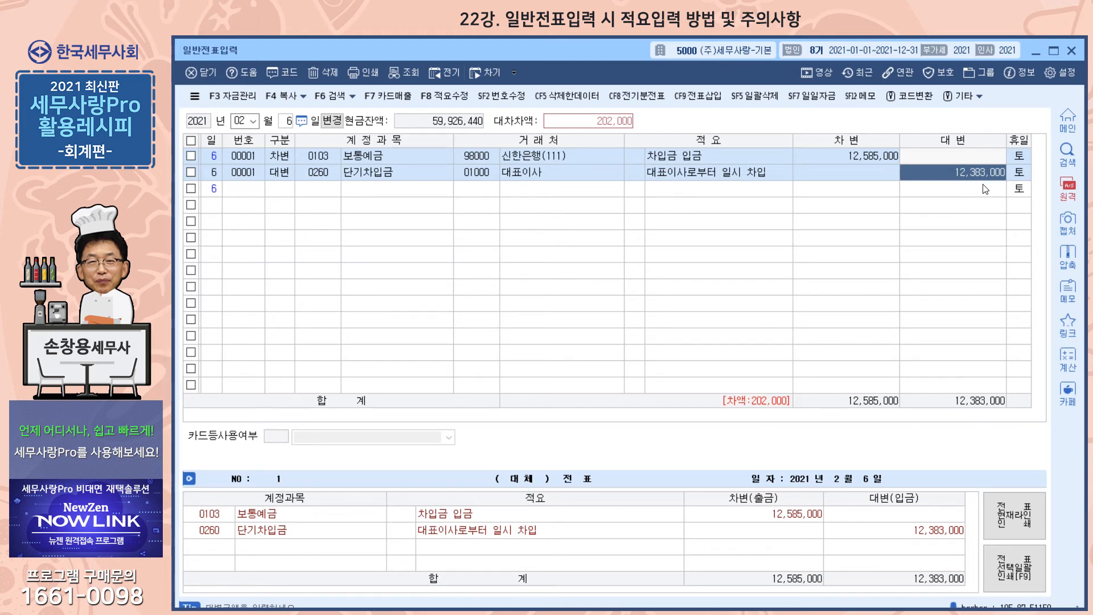
key("space")
key("Return")
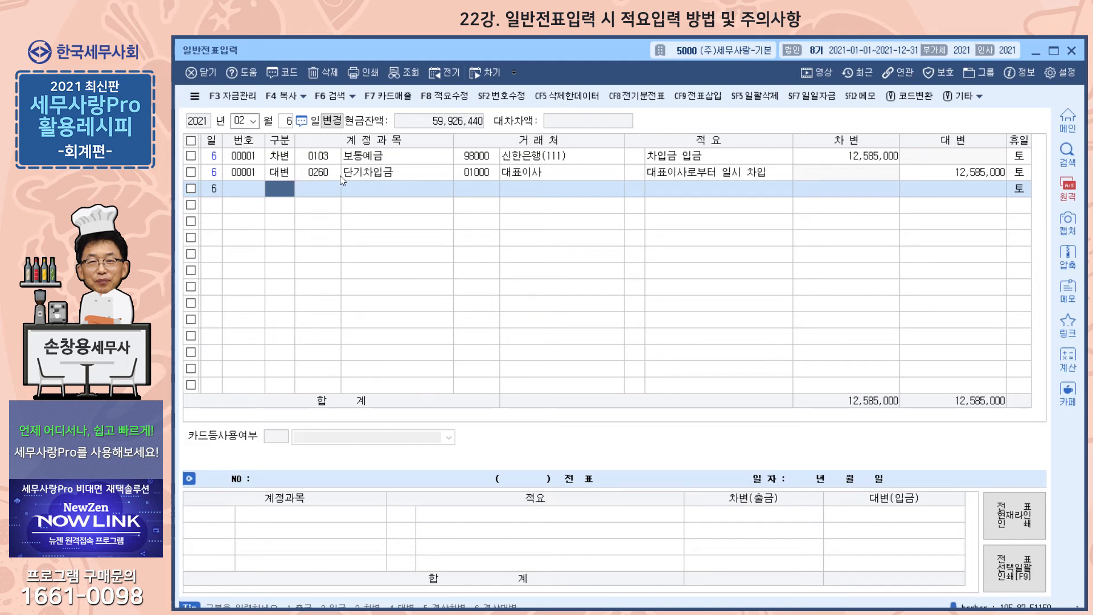
List all February vouchers and fill a new day-1 출금 line with 업무용차량유지비, 필수 and 유류대 copied from the line above.
left_click(290, 127)
key("BackSpace")
key("Return")
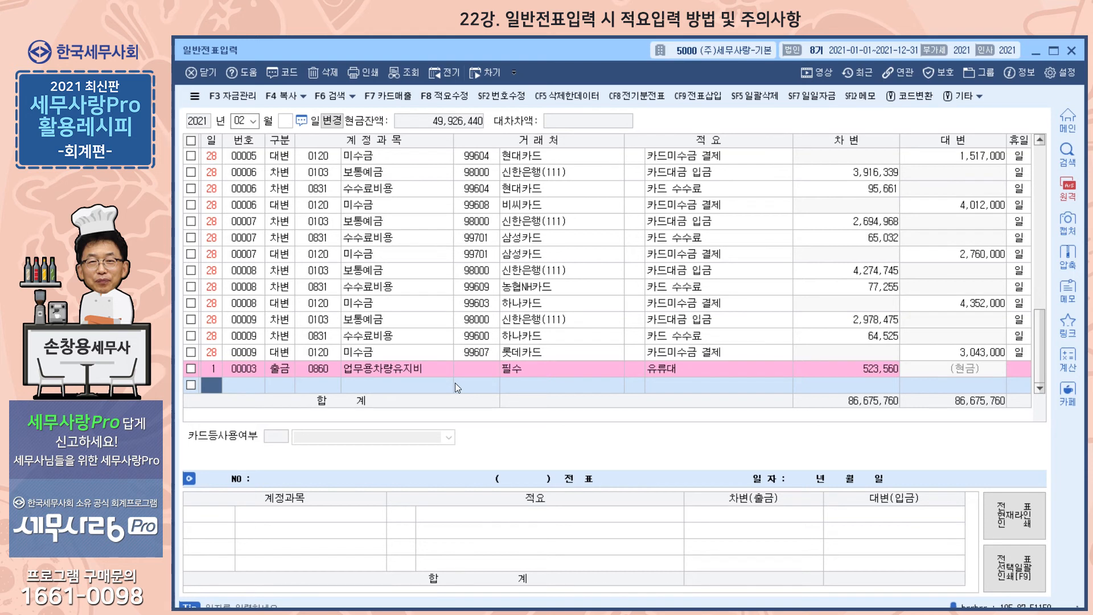
key("Return")
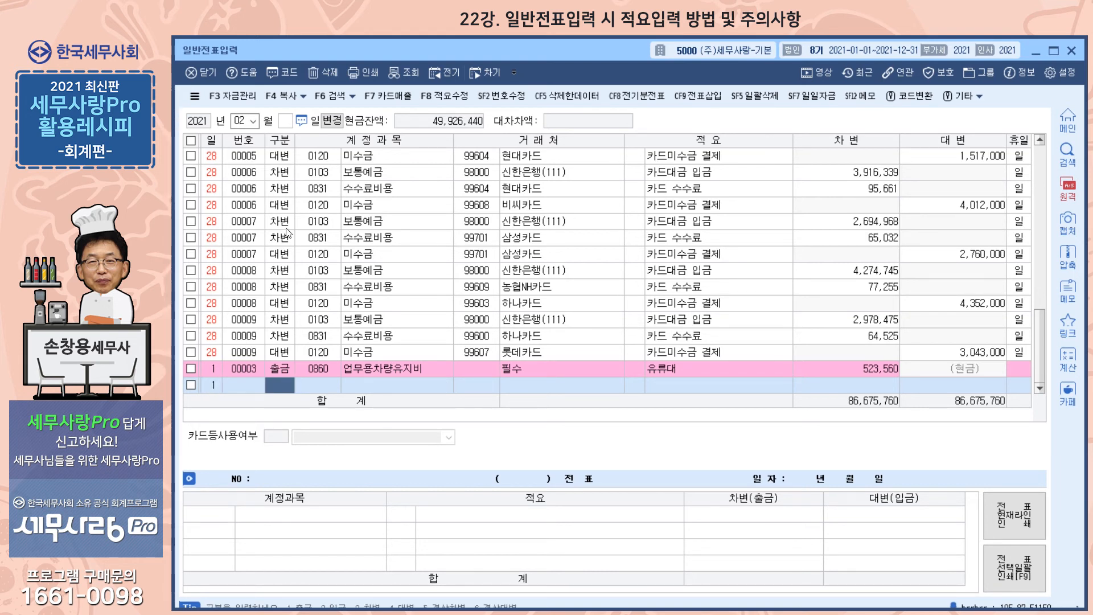
type("1")
key("Return")
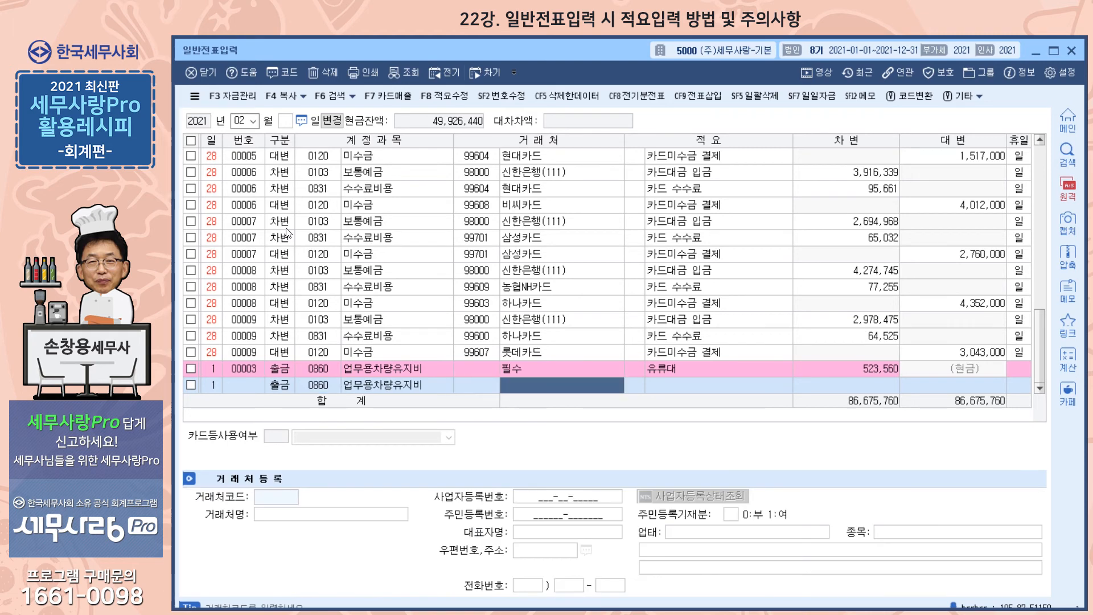
key("Return")
key("Return")
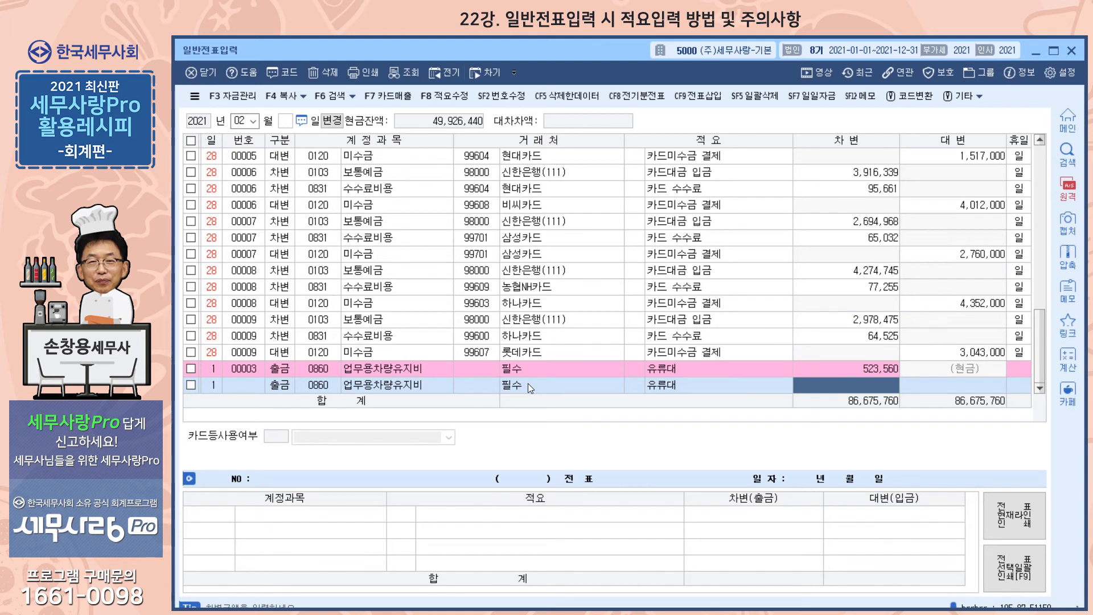
Bring up the February 6 vouchers and start a new 대변 line with 단기차입금 and 대표이사 copied from the line above.
left_click(288, 122)
type("6")
key("Return")
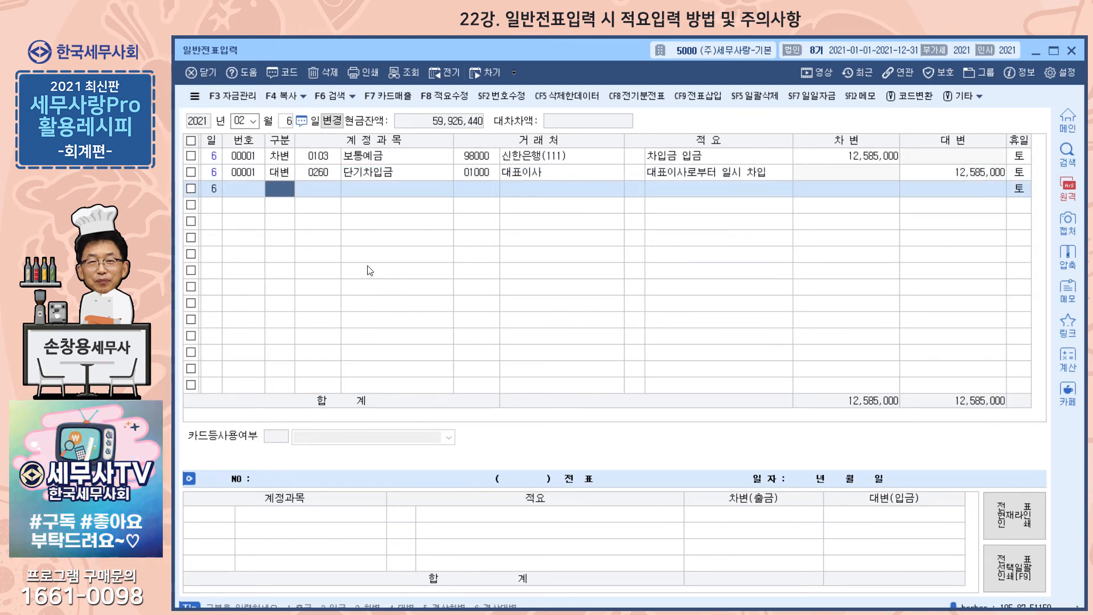
type("4")
key("Return")
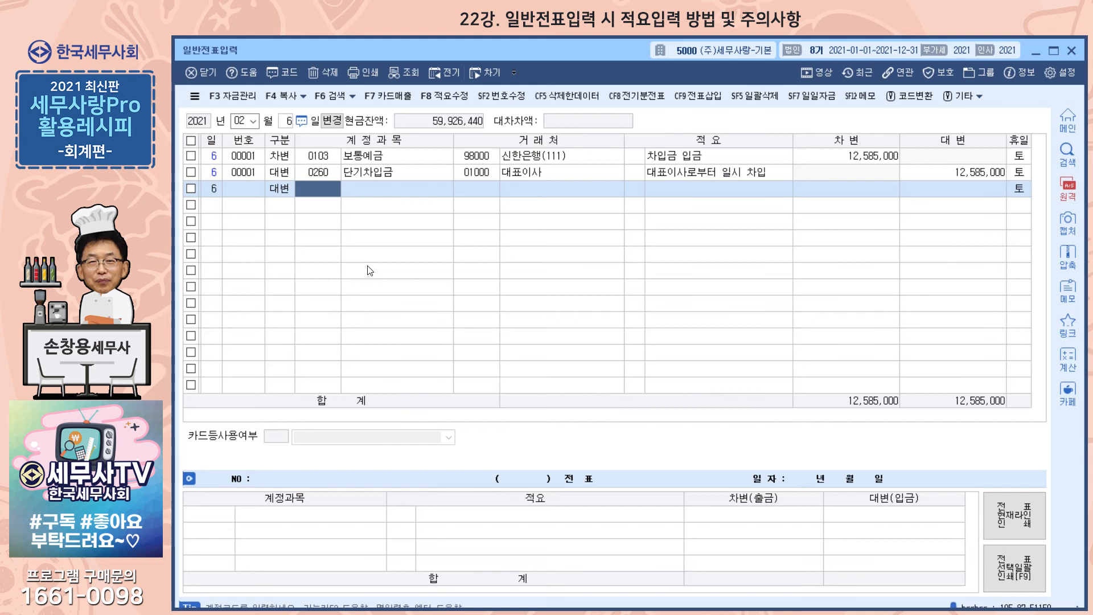
key("Return")
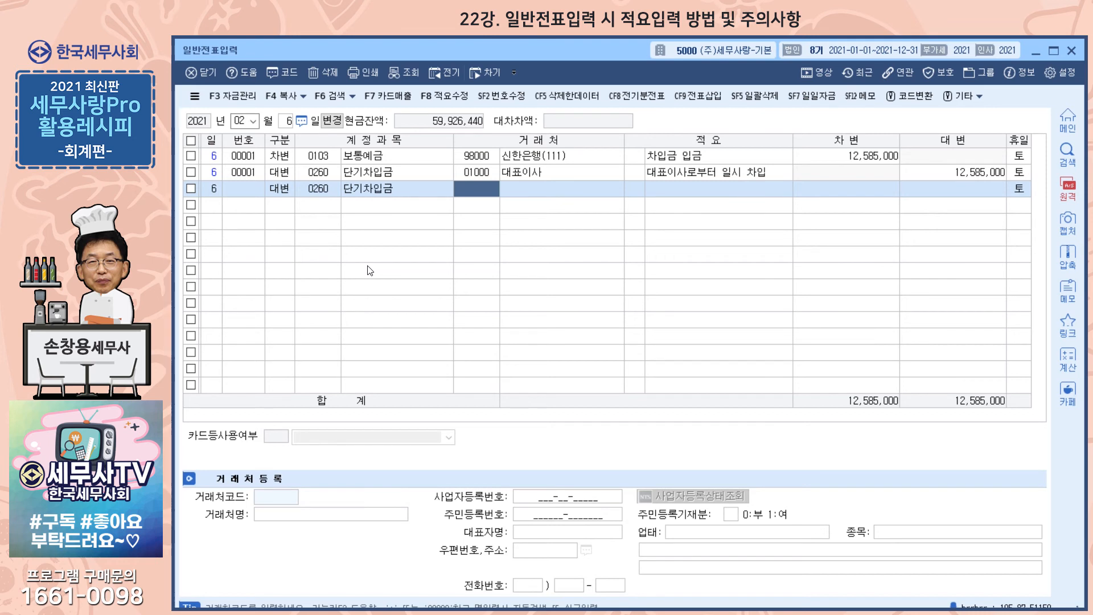
key("Return")
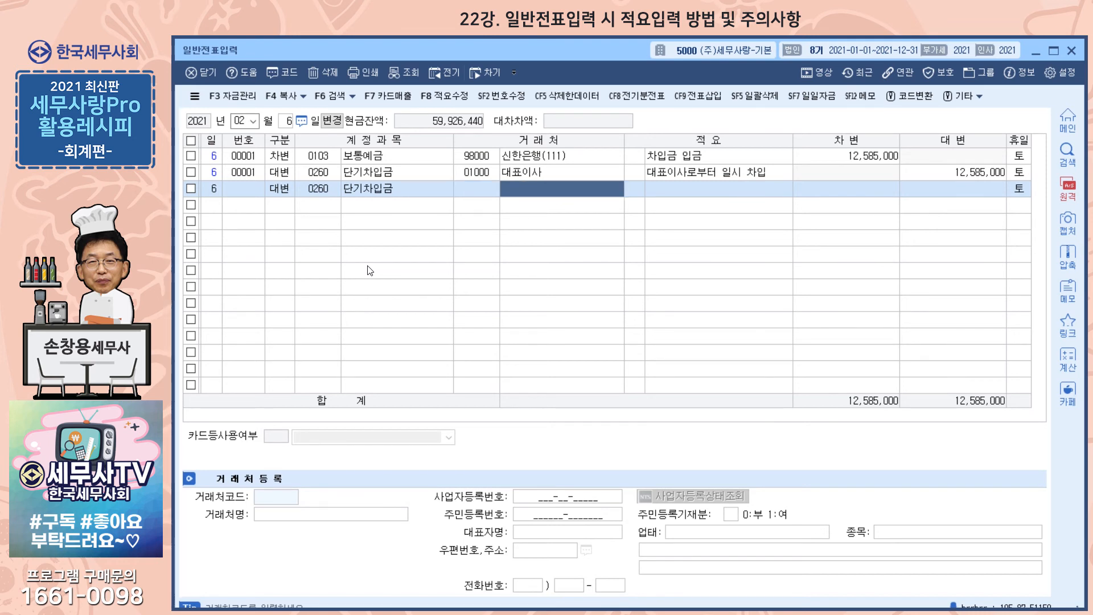
key("Return")
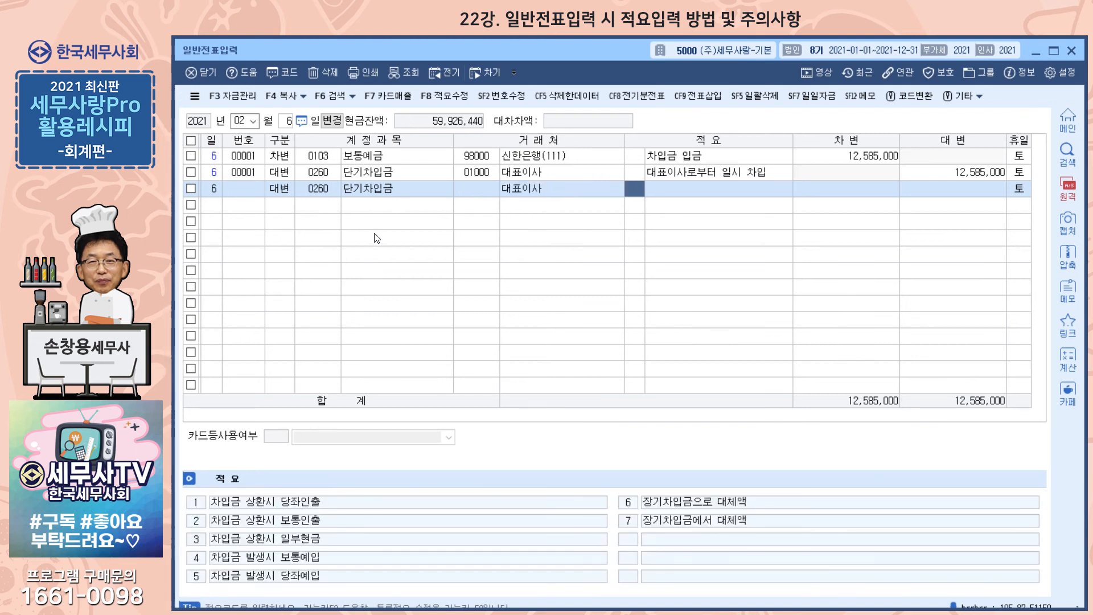
Copy counterparty code 01000 and the description 대표이사로부터 일시 차입 from the line above into the new 단기차입금 line.
left_click(481, 193)
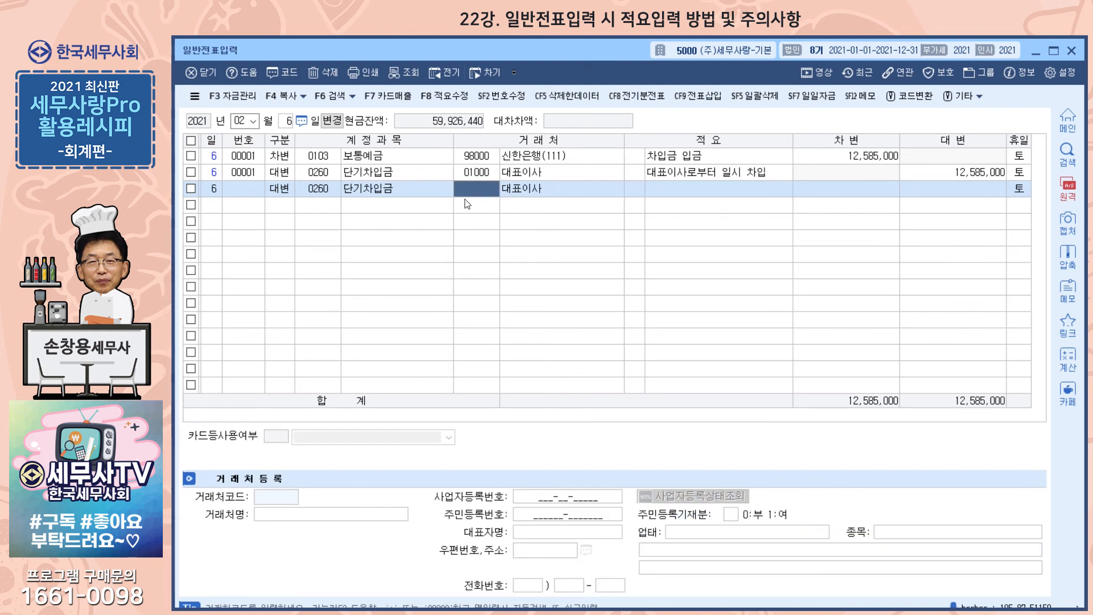
key("Return")
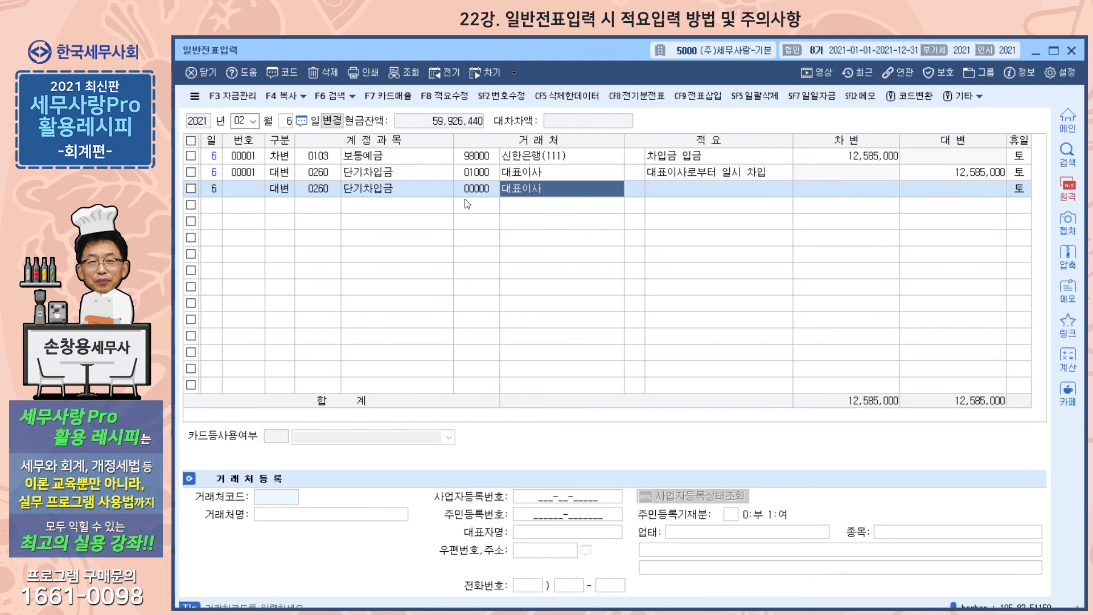
key("Return")
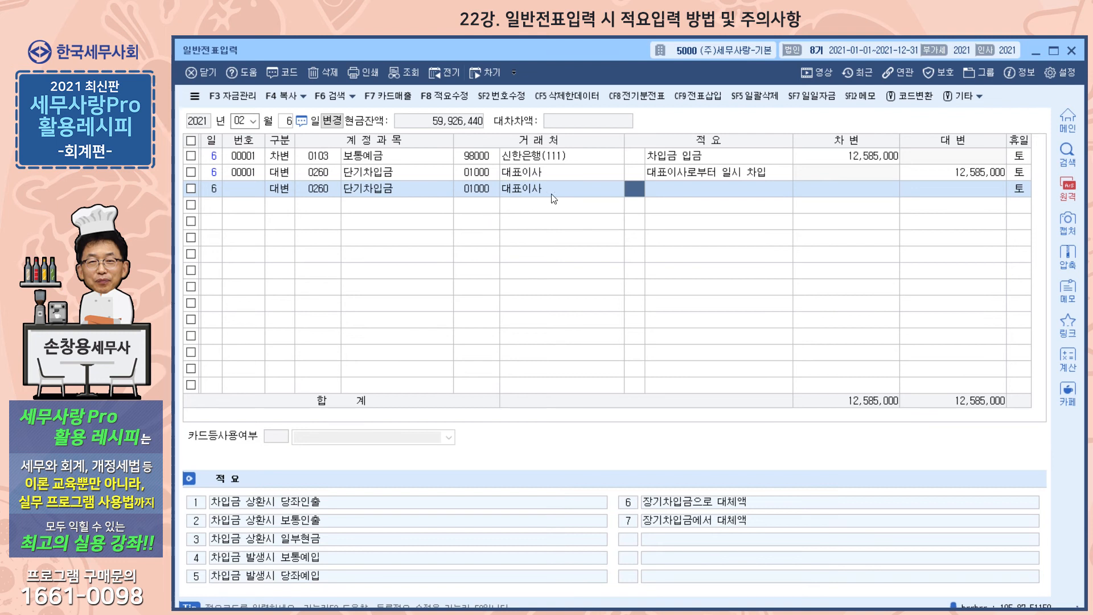
key("Return")
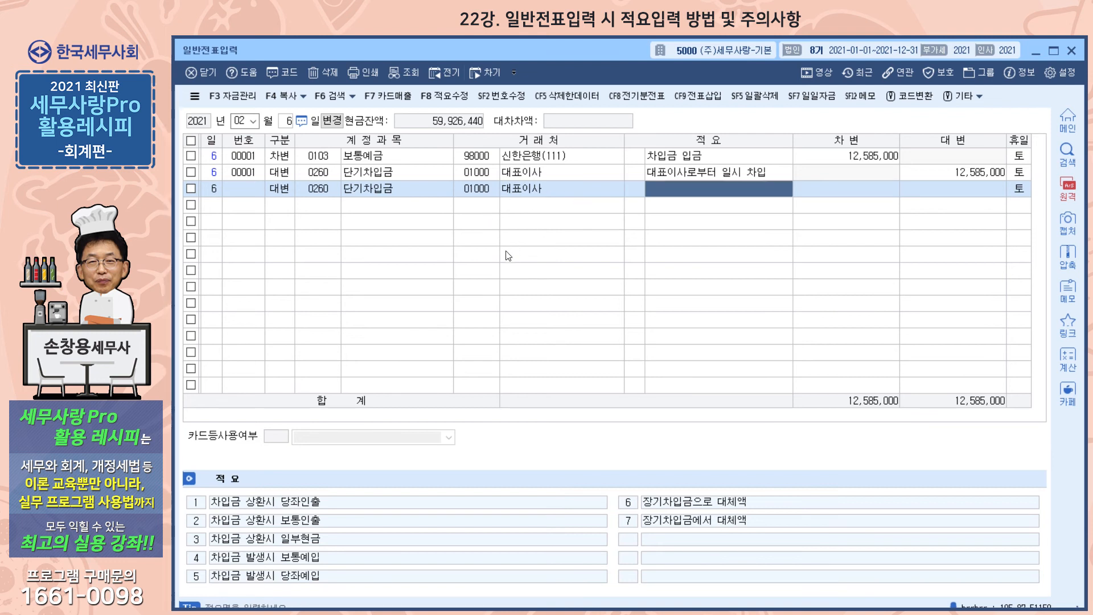
key("Return")
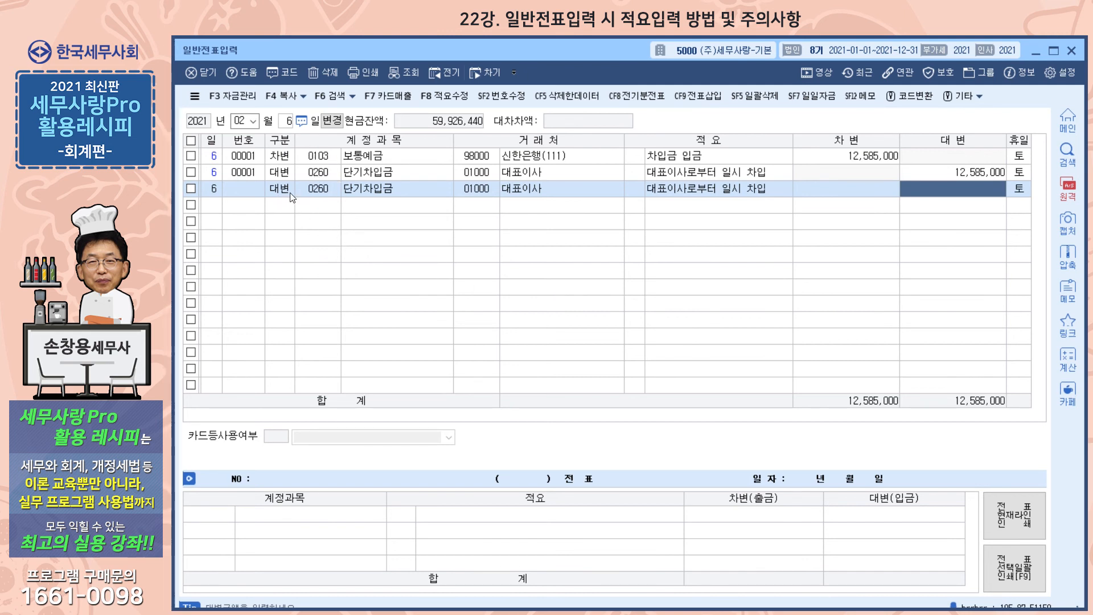
Apply description code 1 차입금 상환시 당좌인출 to the new 단기차입금 line and set its credit amount to 1,000,000.
left_click(641, 191)
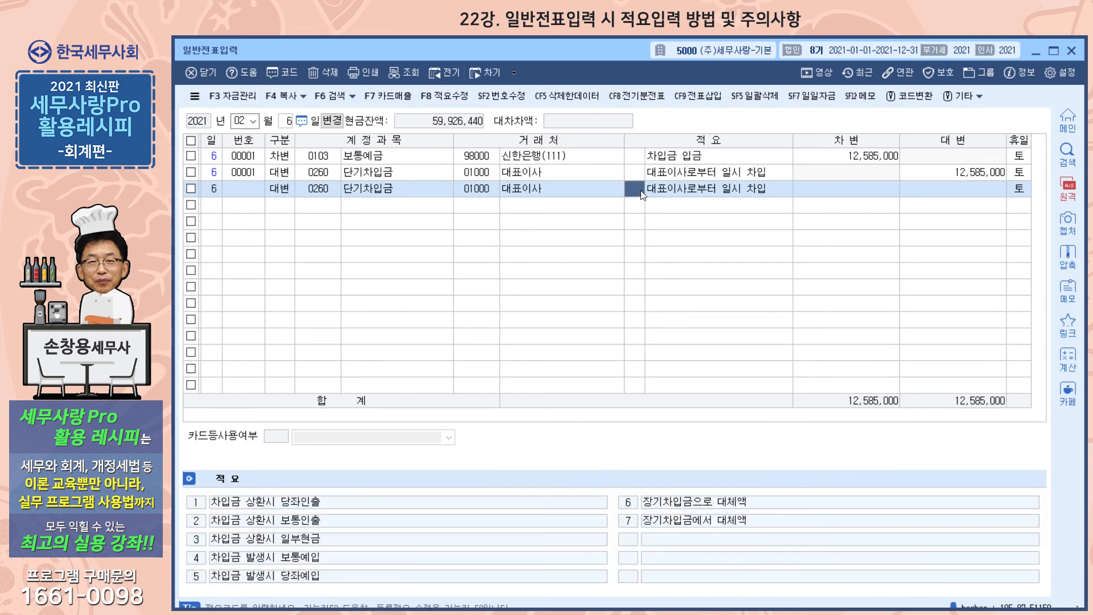
type("1")
key("Return")
type("1000000")
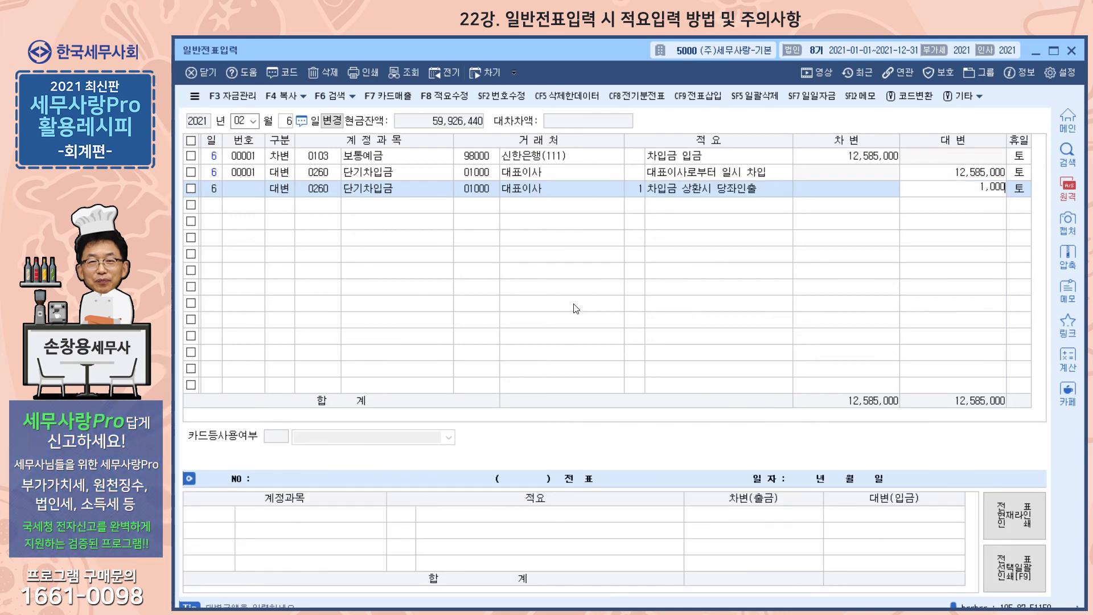
key("Return")
Add a 차변 line for account 103 보통예금 with counterparty 98000 신한은행, the carried-over description and a debit amount of 1,000,000.
type("3")
key("Return")
type("103")
key("Return")
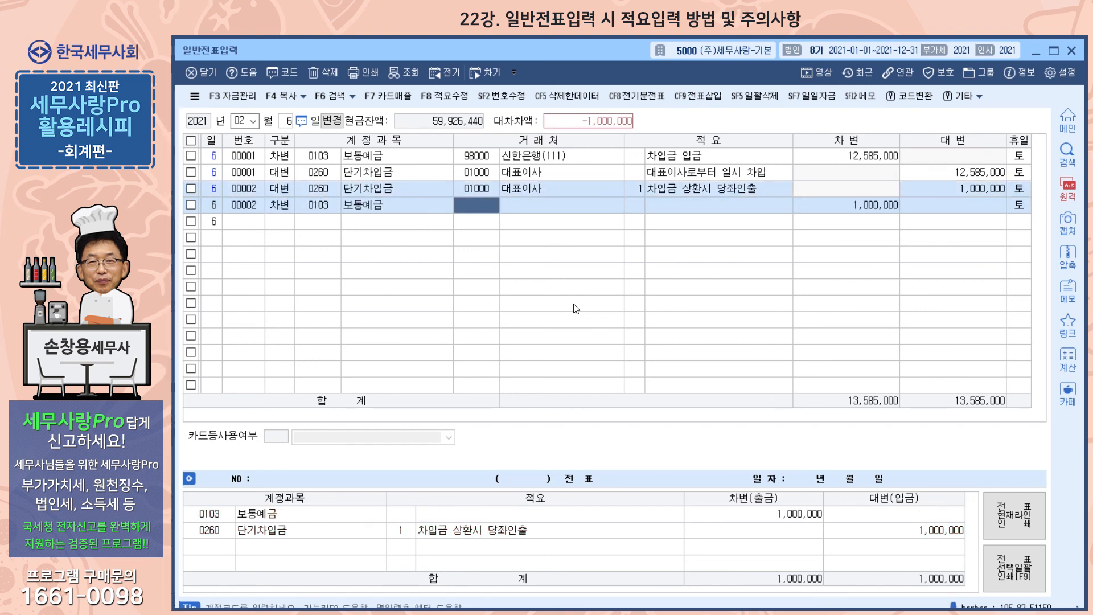
type("98000")
key("Return")
key("Return")
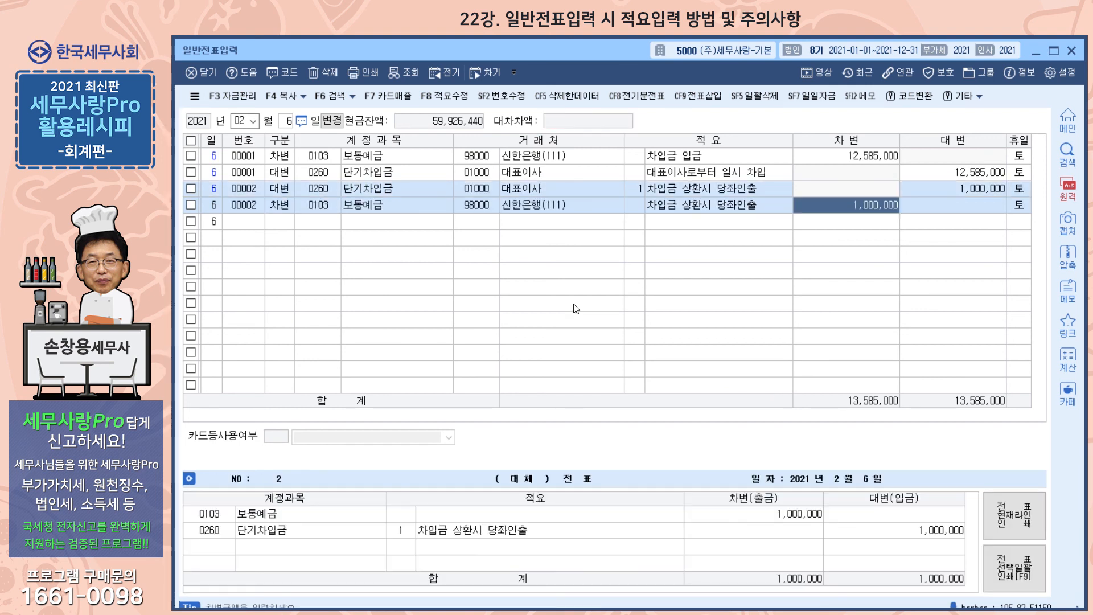
key("Return")
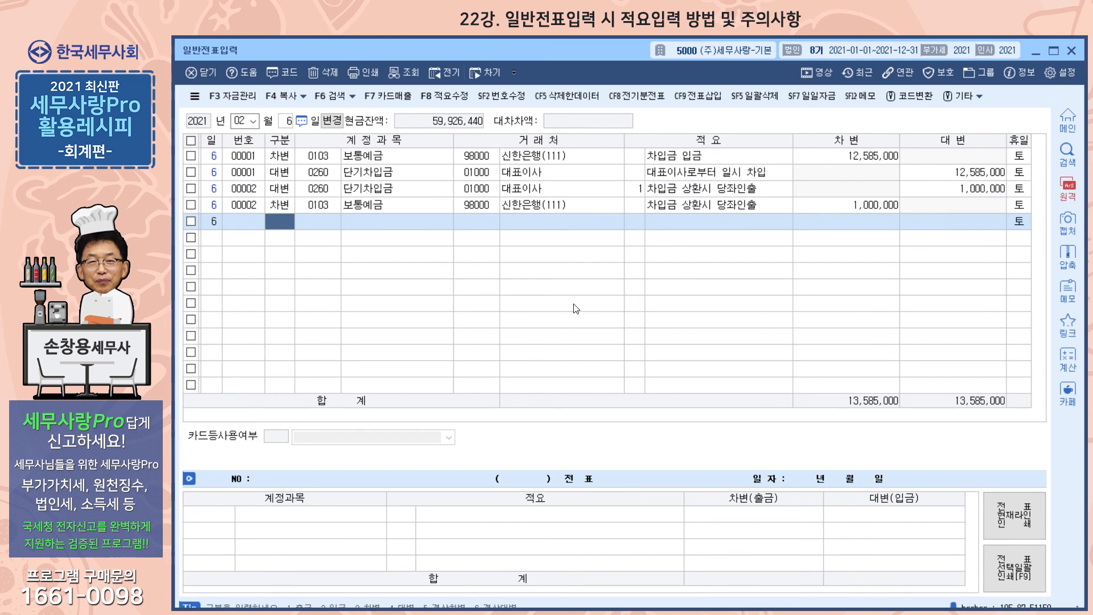
Change the description of the 1,000,000 보통예금 line to code 1 외상물품대금 예금입금.
left_click(637, 208)
type("1")
key("Return")
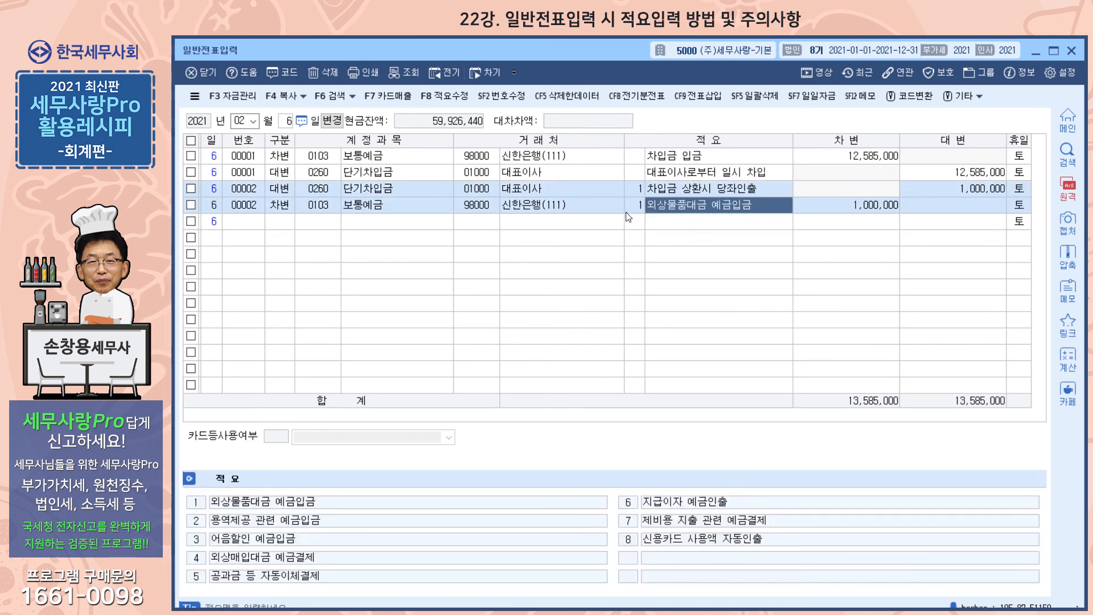
key("Return")
key("Return")
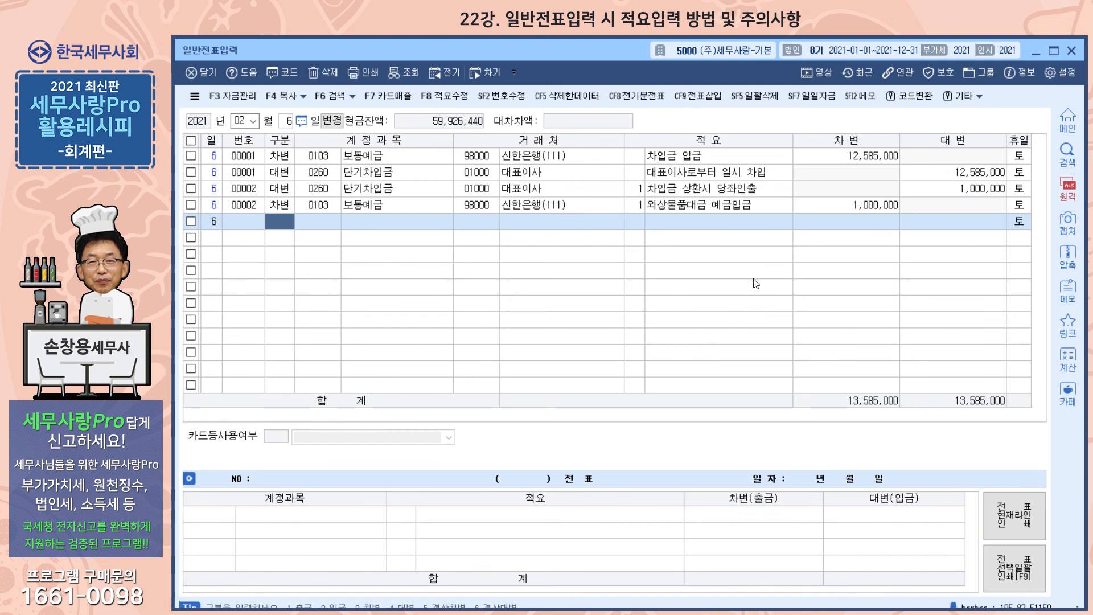
Start a new 차변 line for account 103 보통예금 with counterparty 98000 신한은행 copied from the line above.
type("3")
key("Return")
type("103")
key("Return")
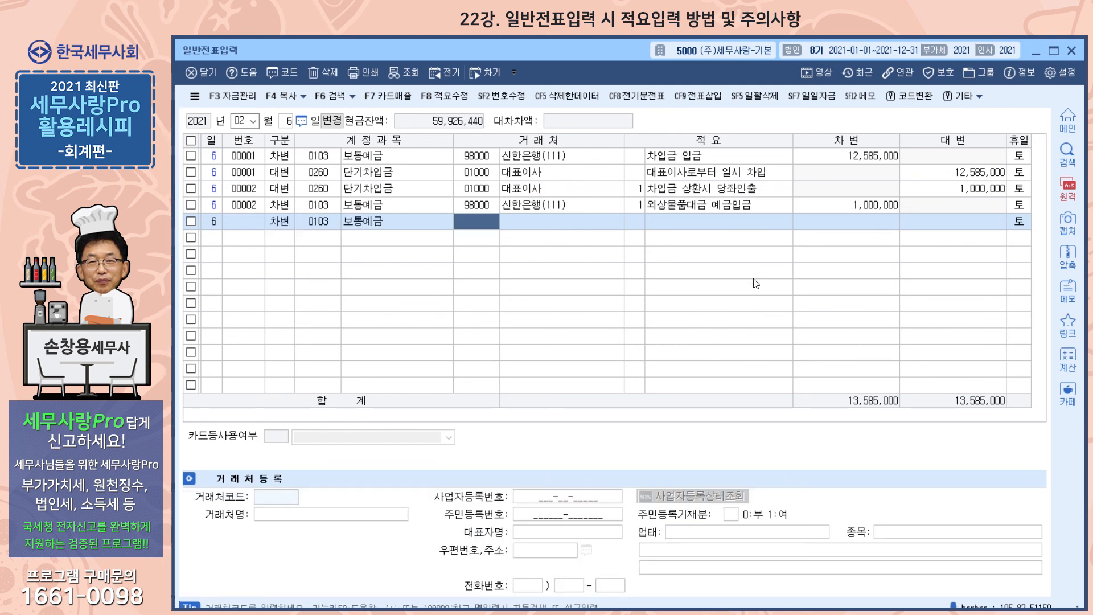
key("Return")
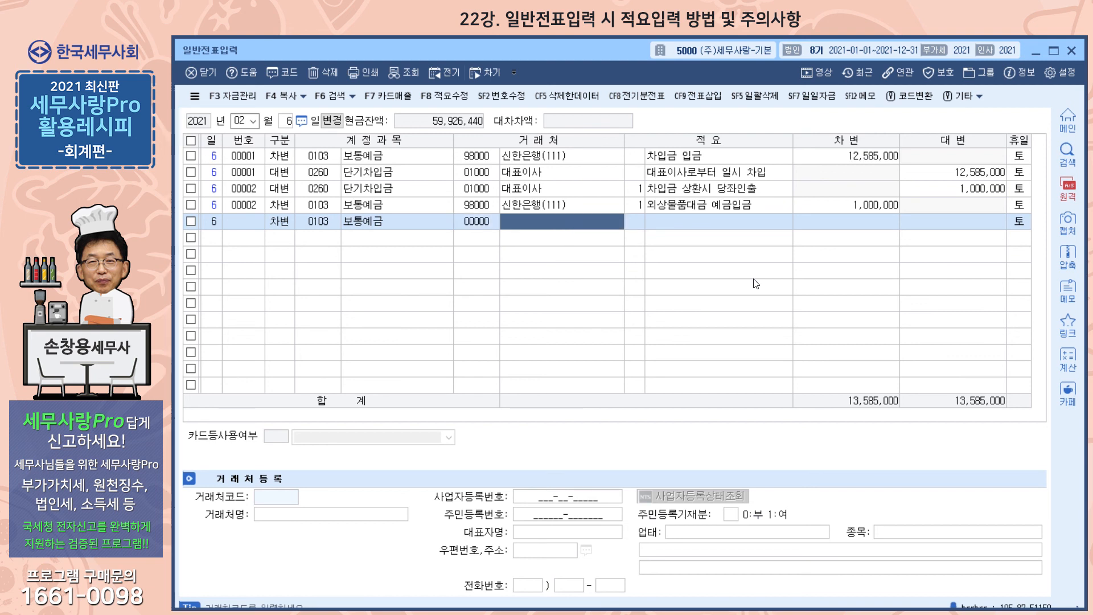
key("Return")
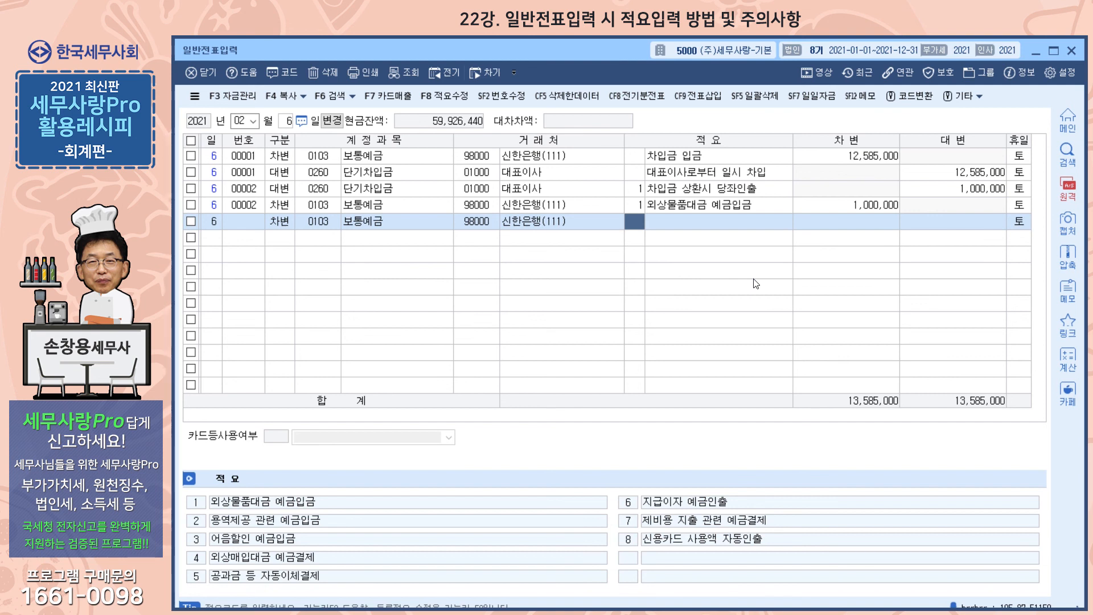
Apply description code 1 외상물품대금 예금입금 to the new 보통예금 line and set its debit amount to 500,000.
type("1")
key("Return")
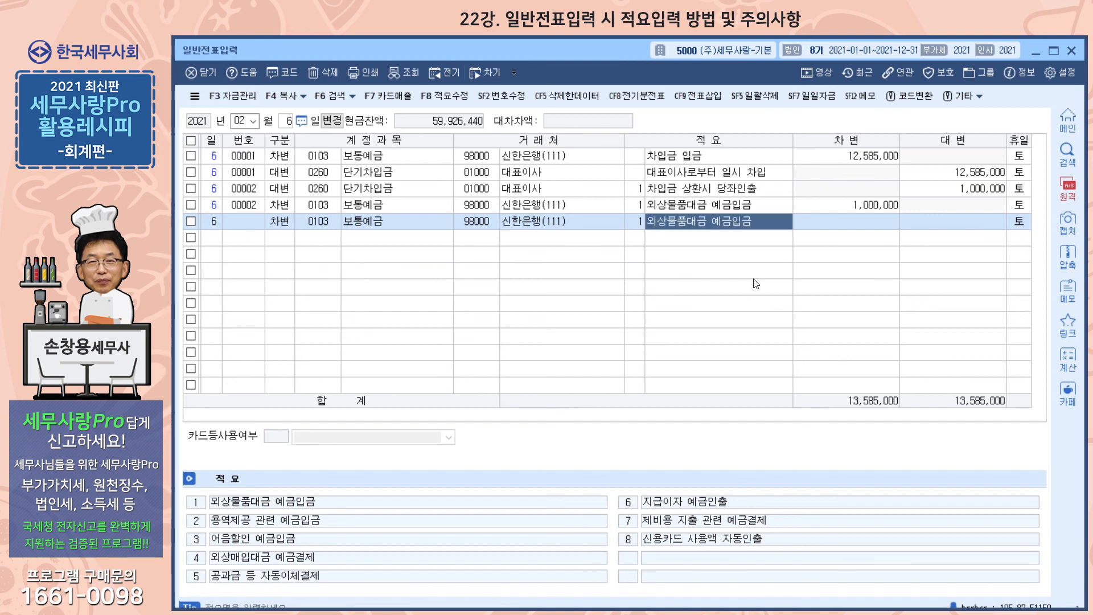
key("Return")
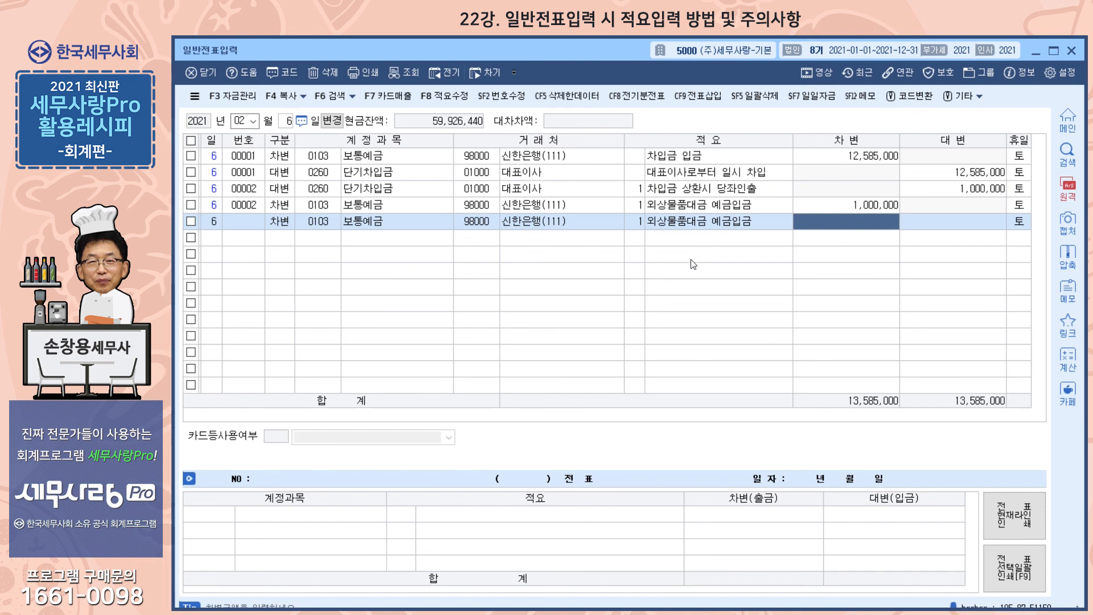
type("50000")
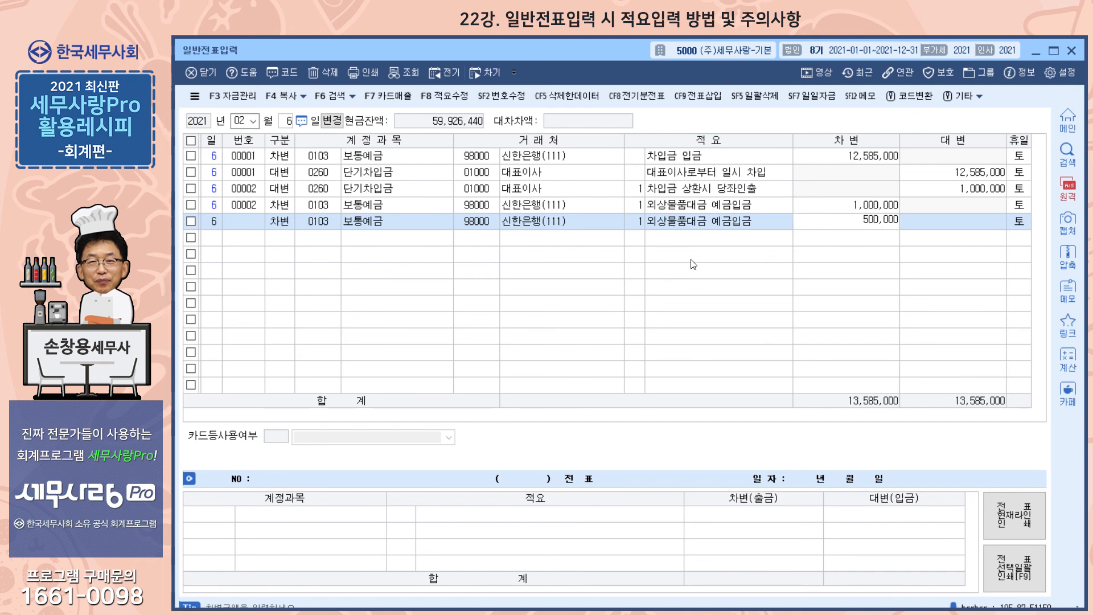
key("Return")
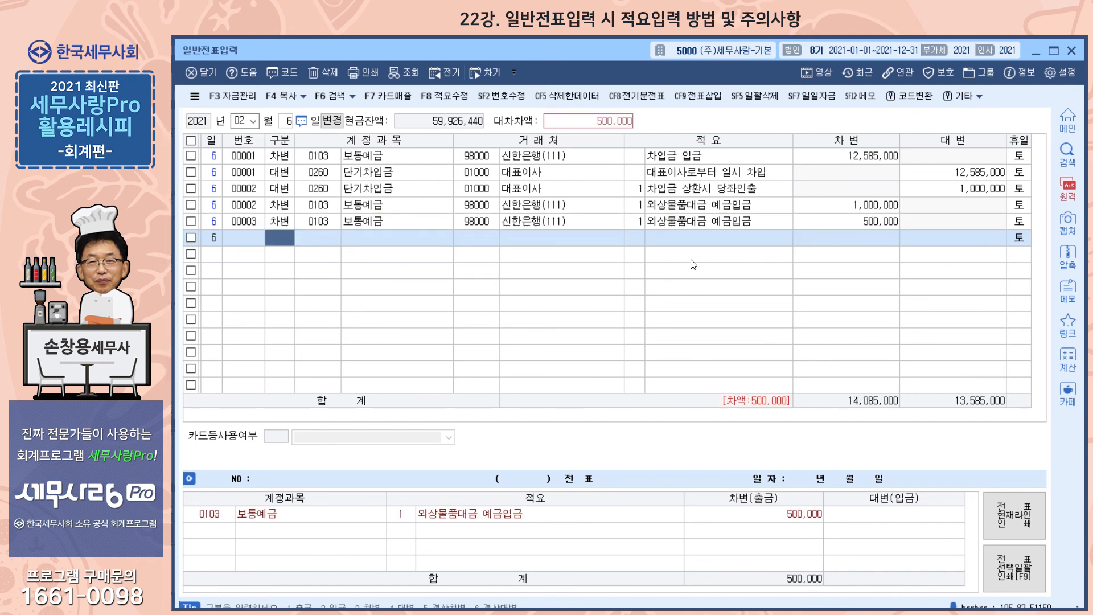
Add a balancing 대변 line for account 0260 단기차입금 with counterparty 01000 대표이사 and description code 1 차입금 상환시 당좌인출.
type("4")
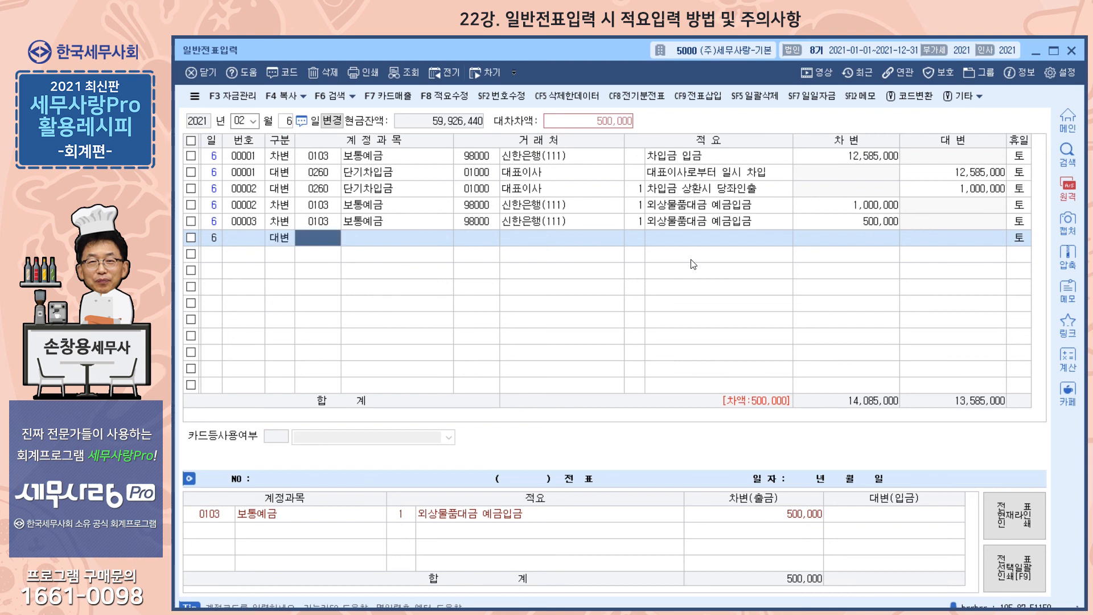
type("0260")
key("Return")
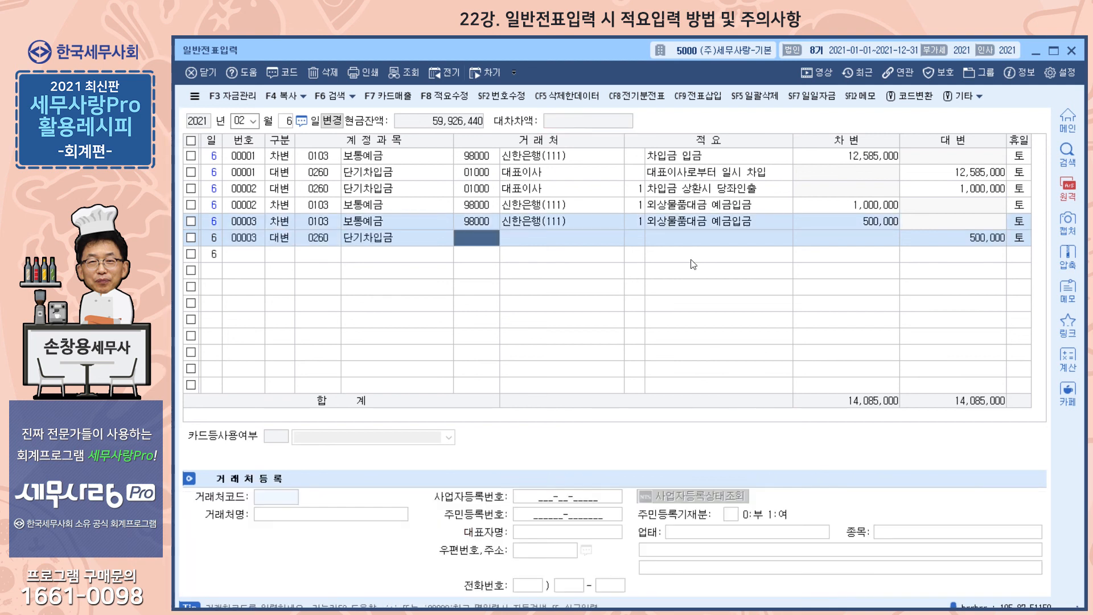
type("1000")
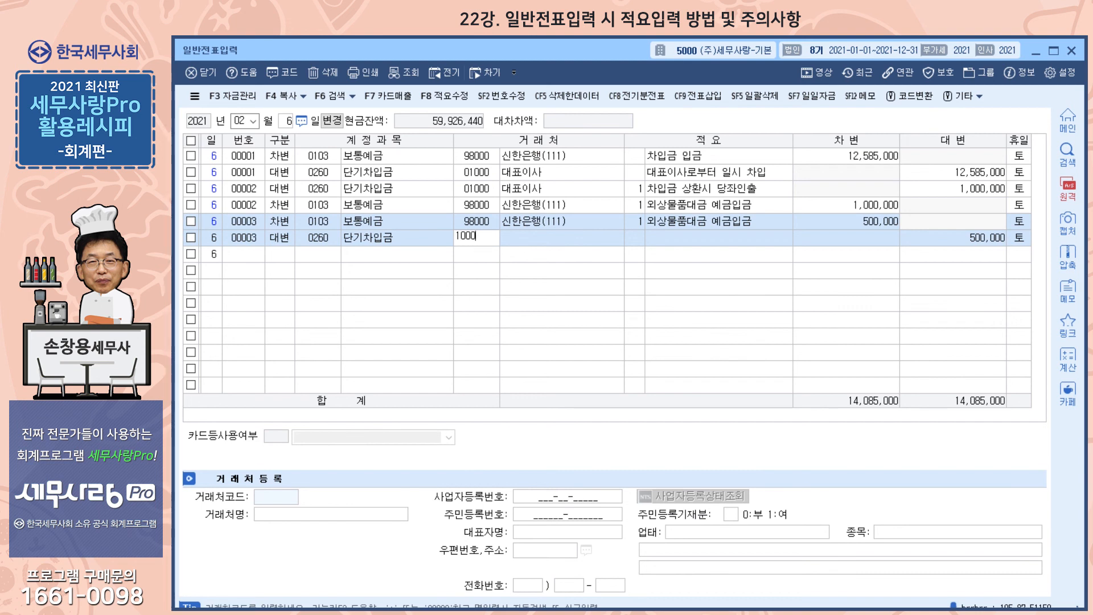
key("Return")
type("1")
key("Return")
key("Return")
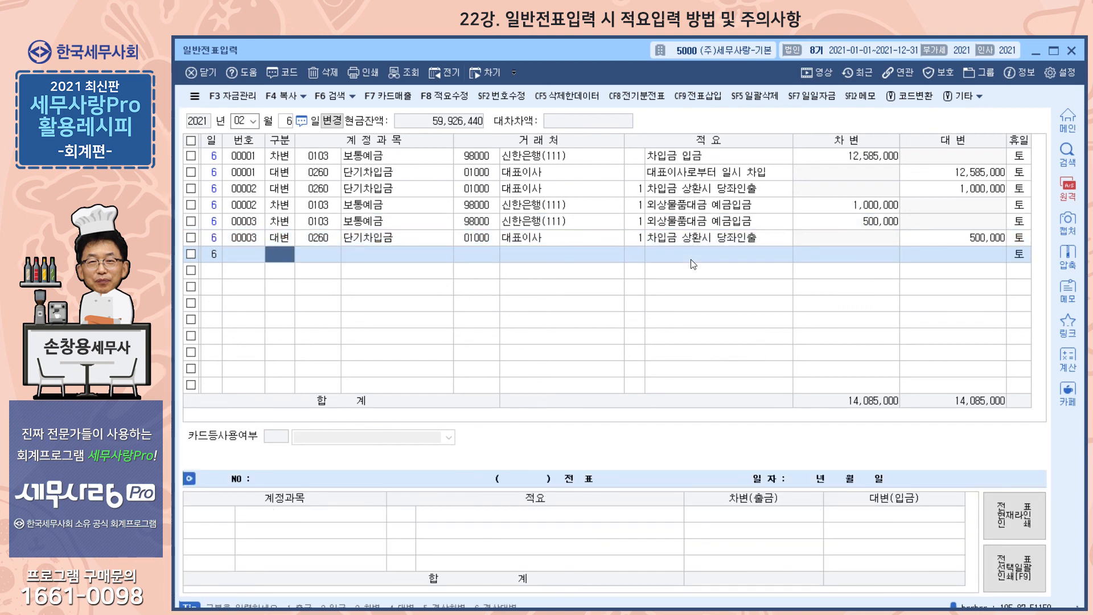